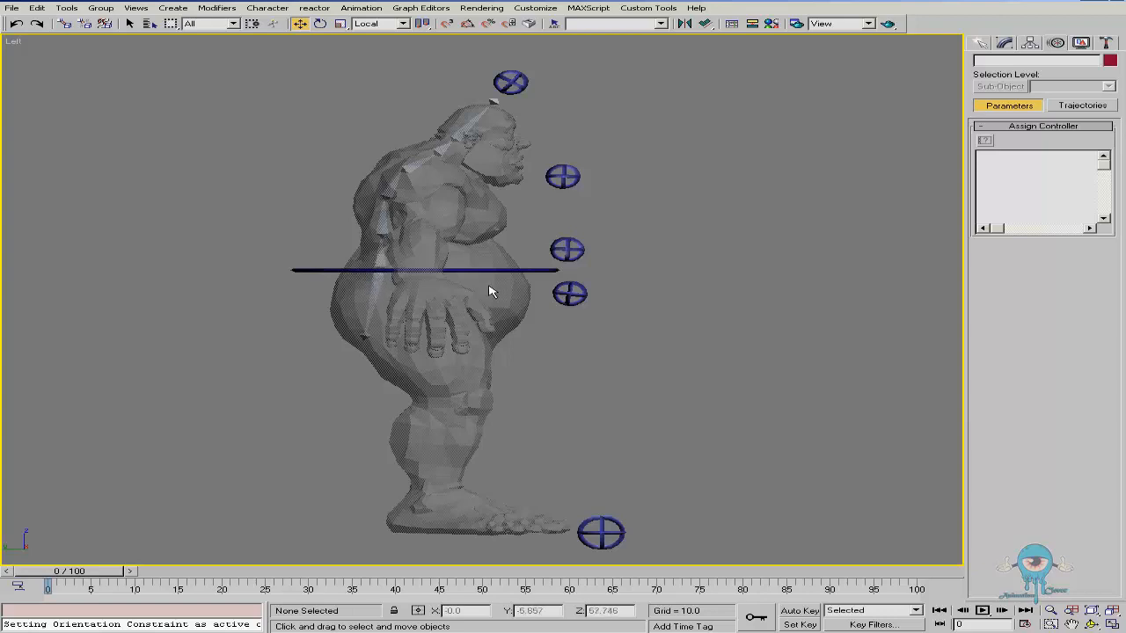
Examine the pelvis bone, Bone01, and the lowest circle control in front of the belly, Circle03, from several angles
middle_drag(473, 226, 442, 269)
key(alt+z)
drag(420, 207, 430, 171)
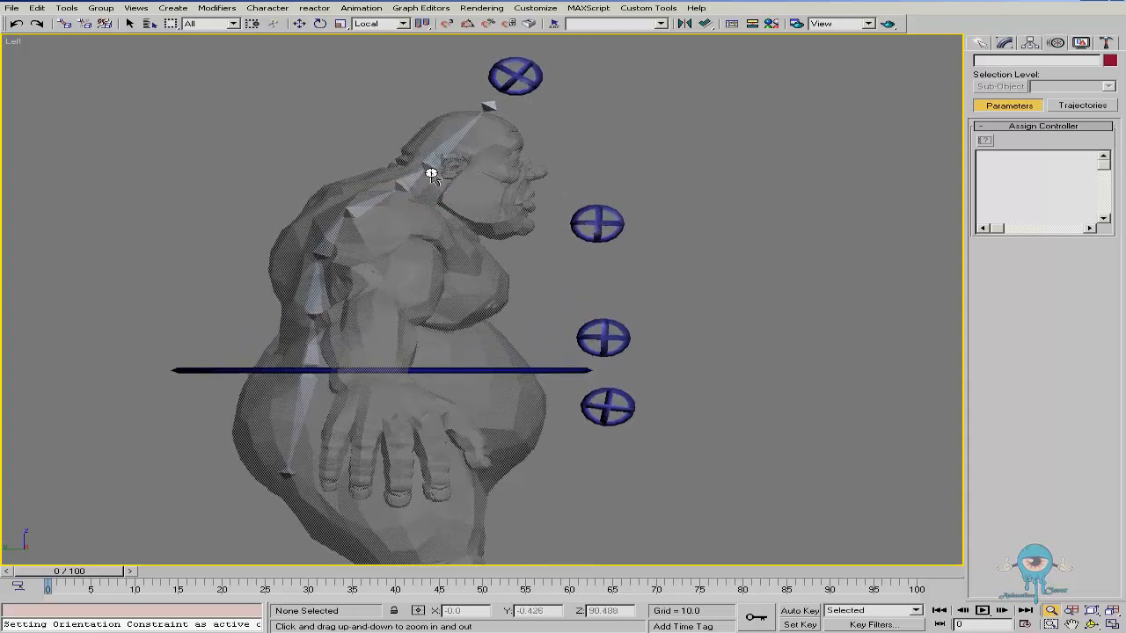
middle_drag(430, 173, 429, 185)
right_click(455, 211)
click(306, 397)
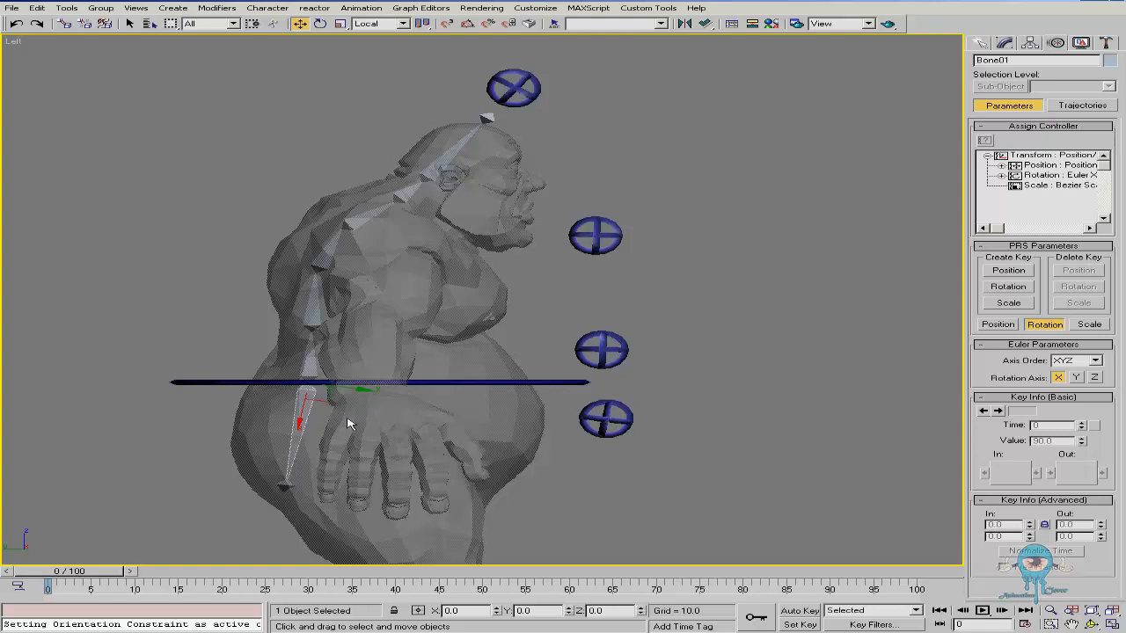
click(602, 419)
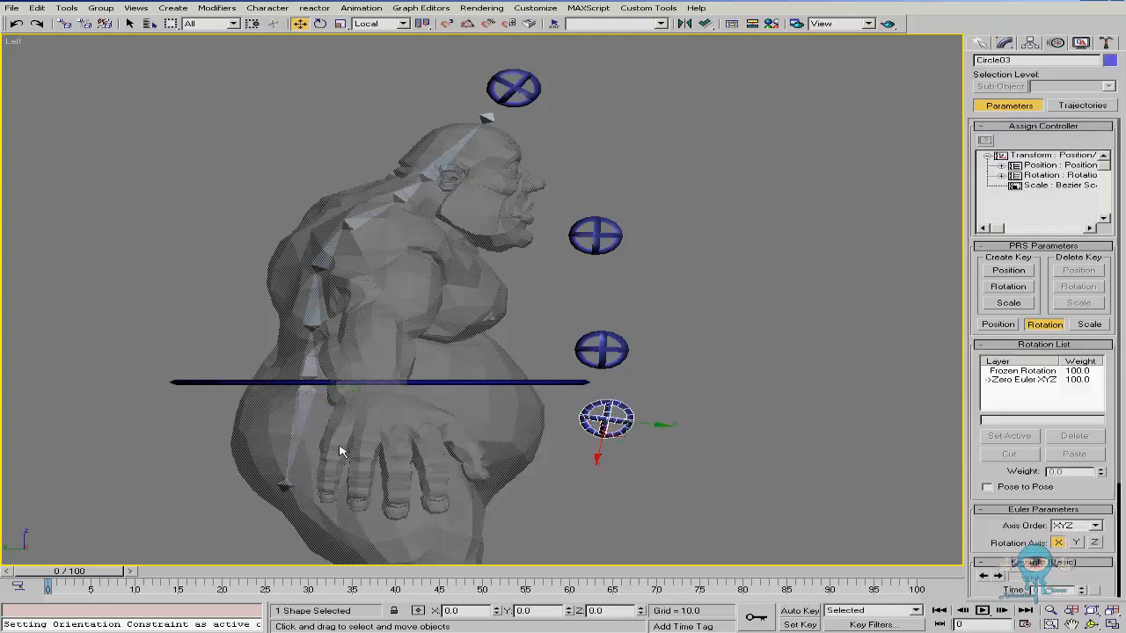
click(301, 411)
alt+middle_drag(473, 382, 543, 400)
click(606, 396)
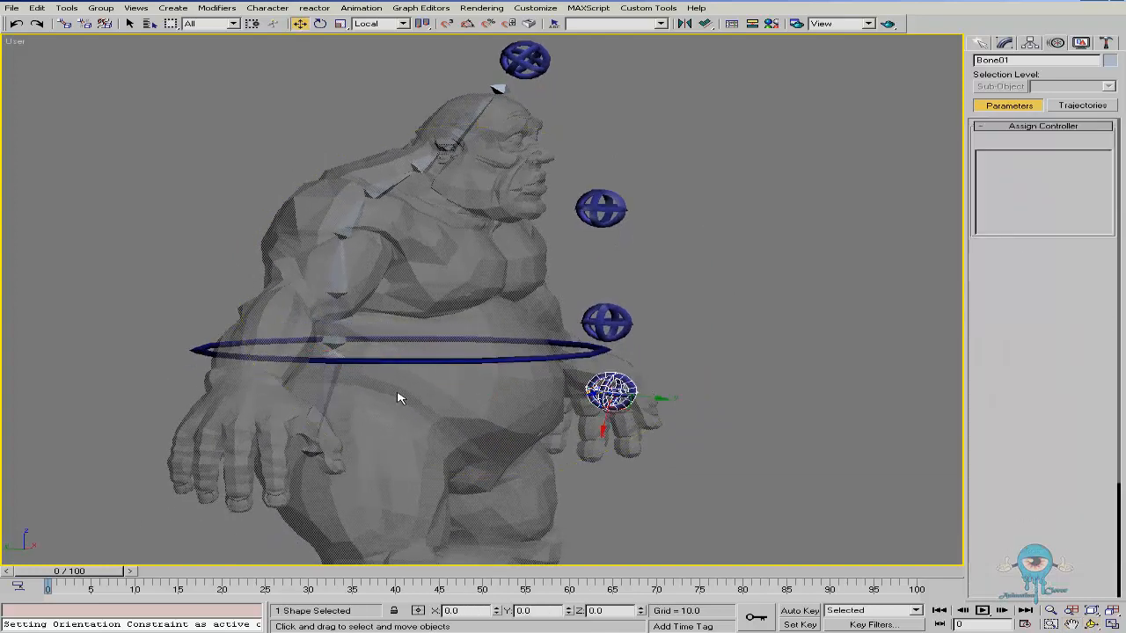
alt+middle_drag(460, 339, 482, 337)
Apply an Orientation Constraint to the pelvis bone, Bone01, with the lowest belly circle, Circle03, as its target
click(305, 402)
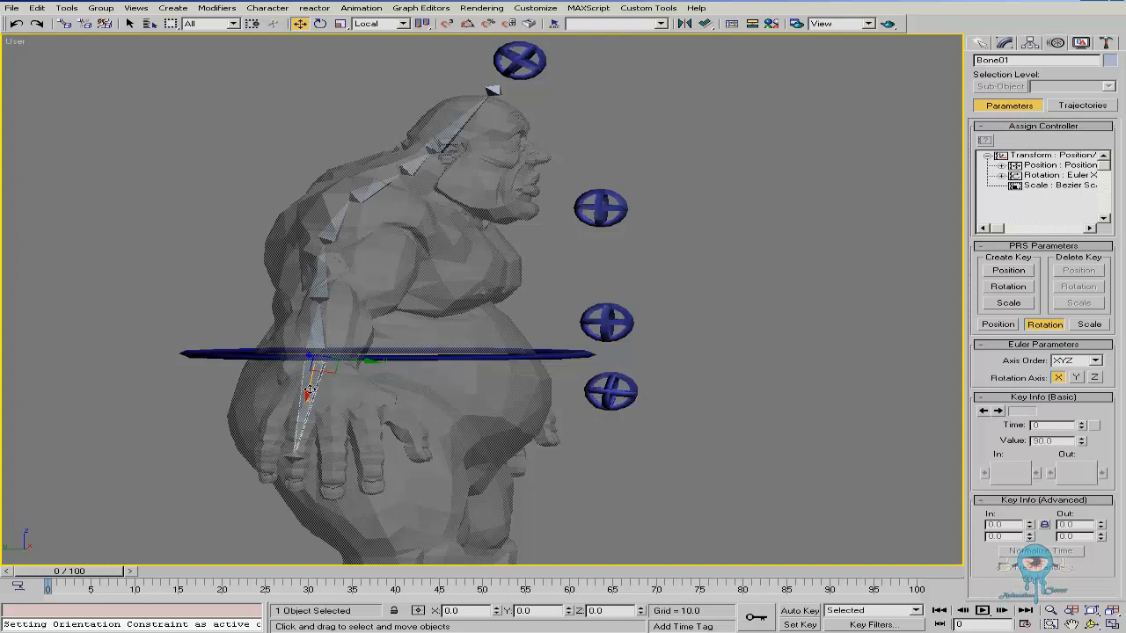
click(362, 7)
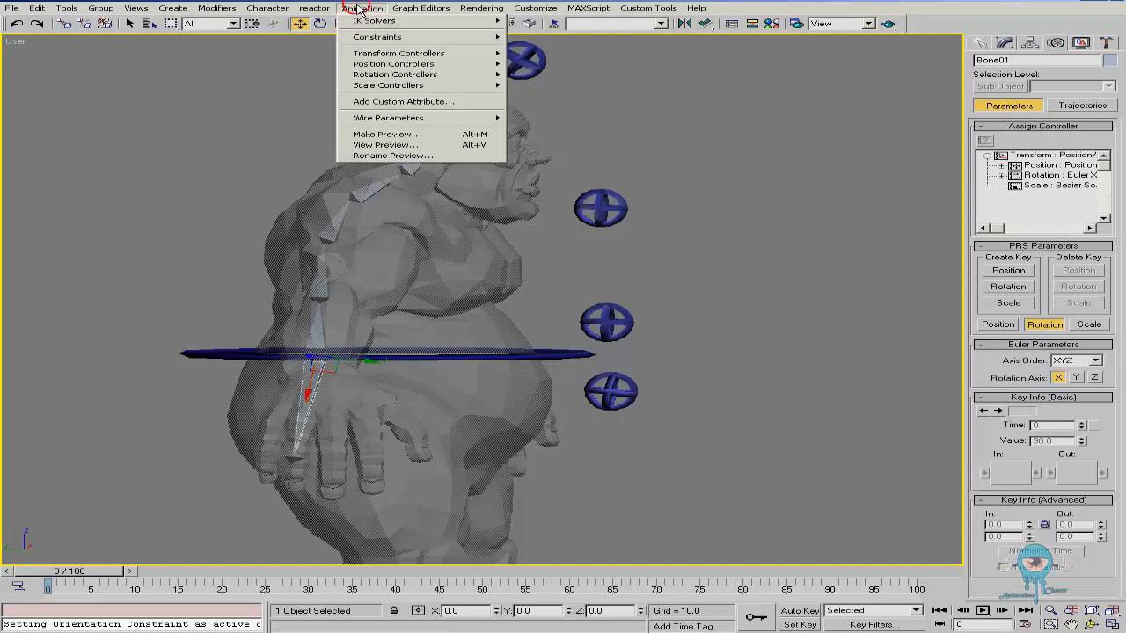
mouse_move(368, 37)
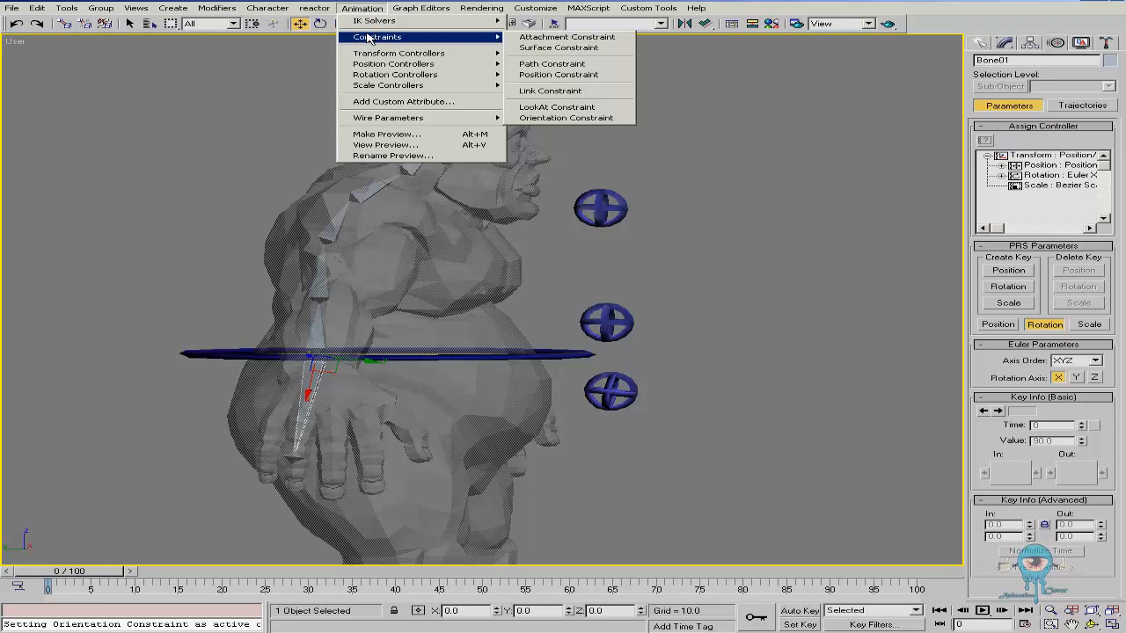
click(560, 118)
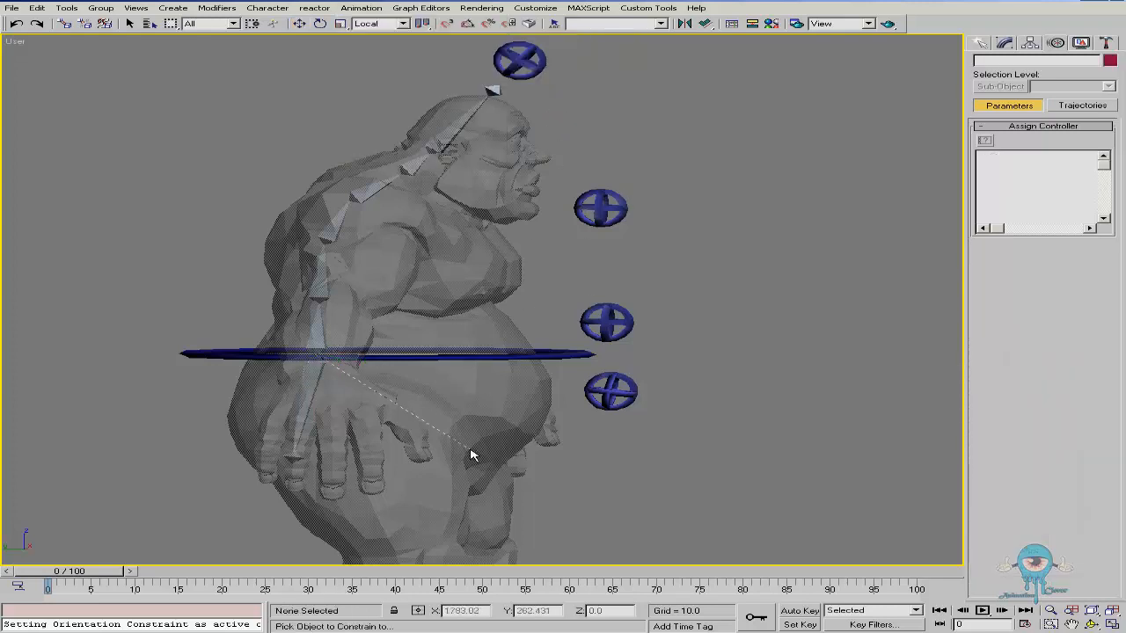
click(596, 388)
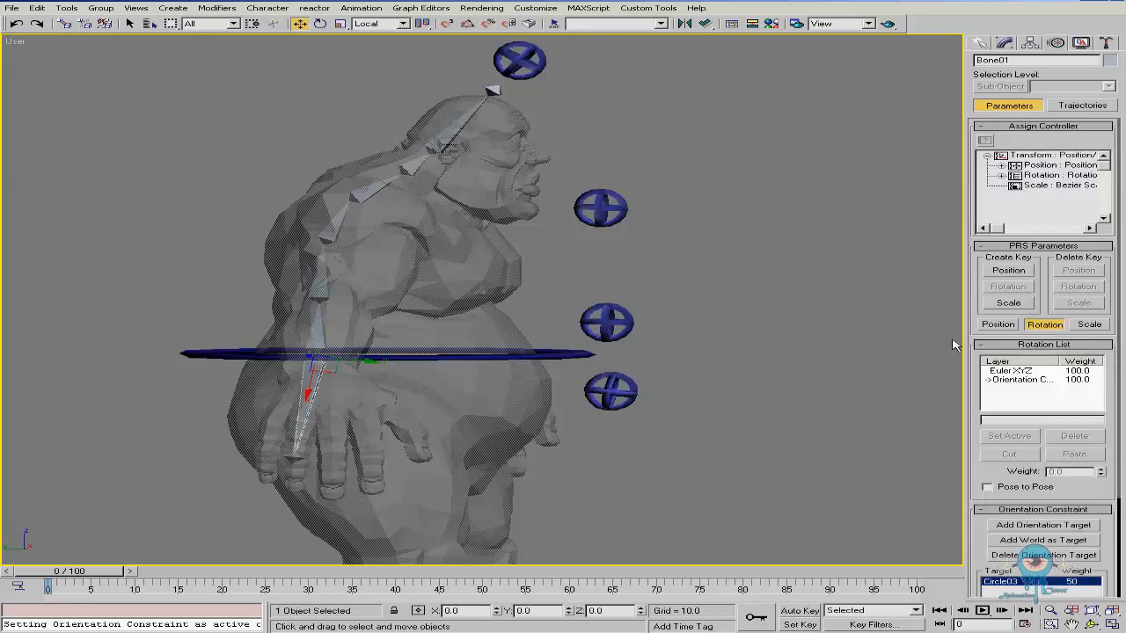
Review Bone01's rotation layers, Euler XYZ and Orientation Constraint, and the constraint's target, weight and offset settings
drag(973, 376, 974, 335)
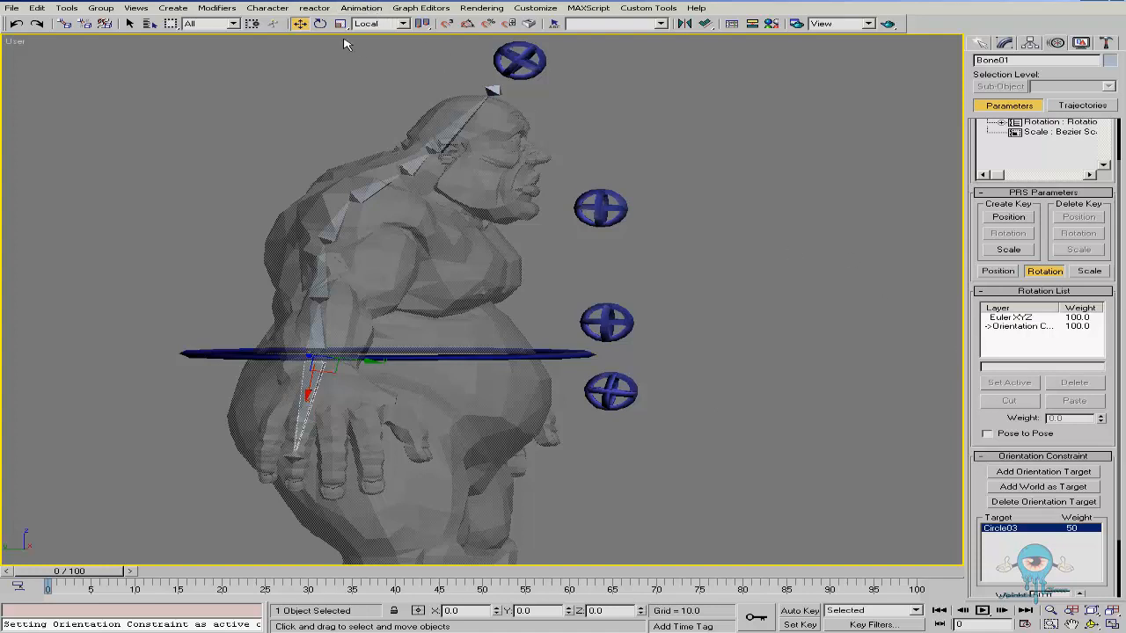
click(1021, 321)
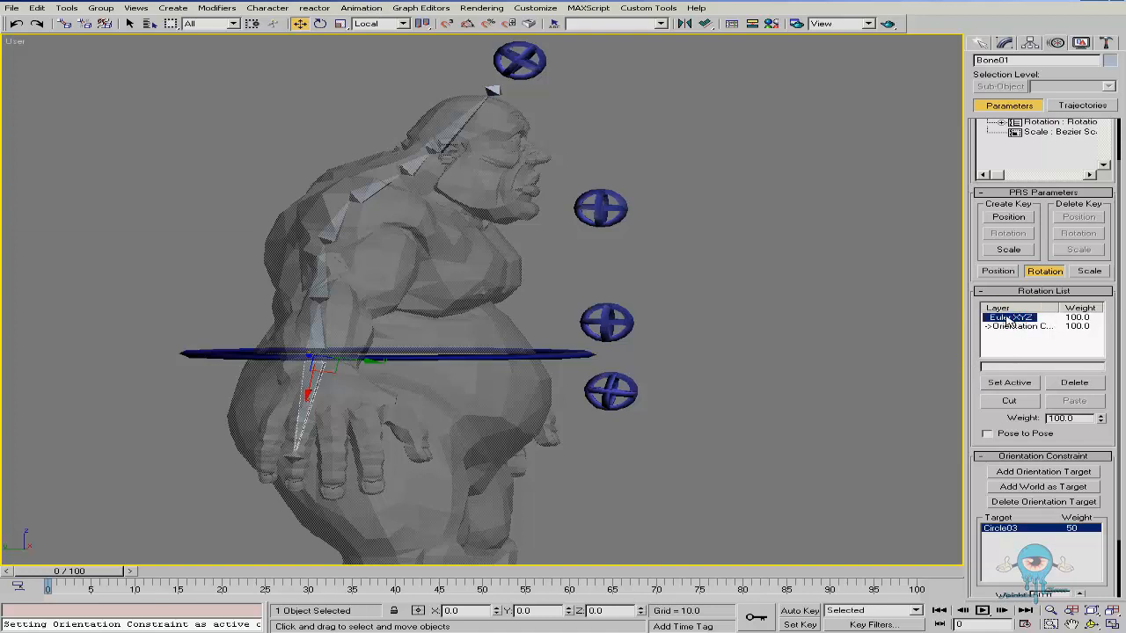
click(1012, 328)
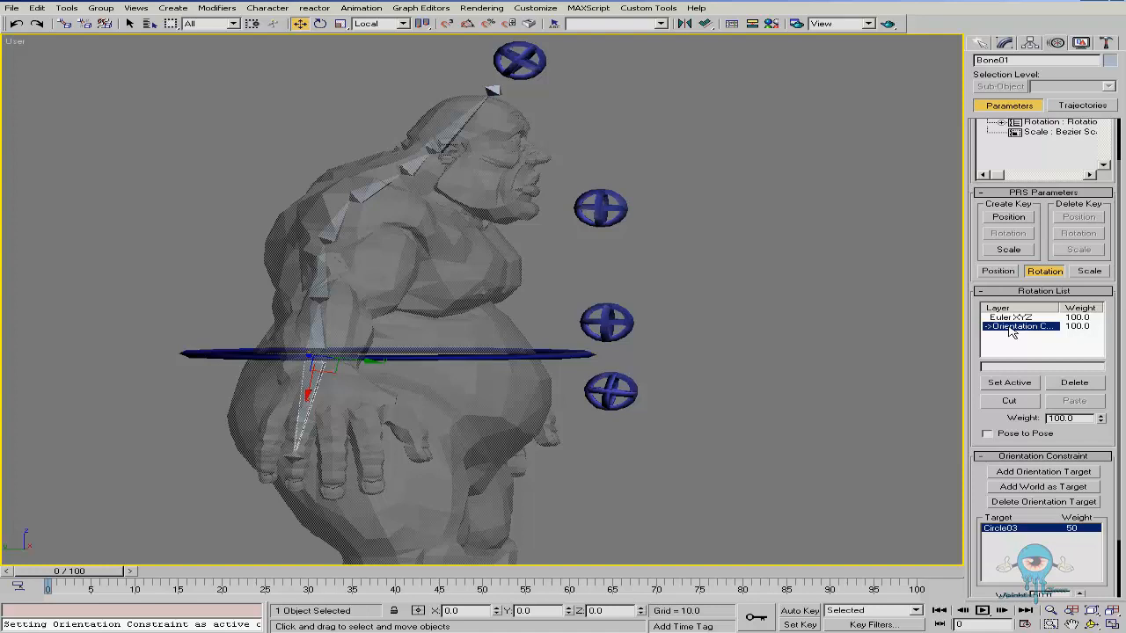
drag(973, 342, 976, 268)
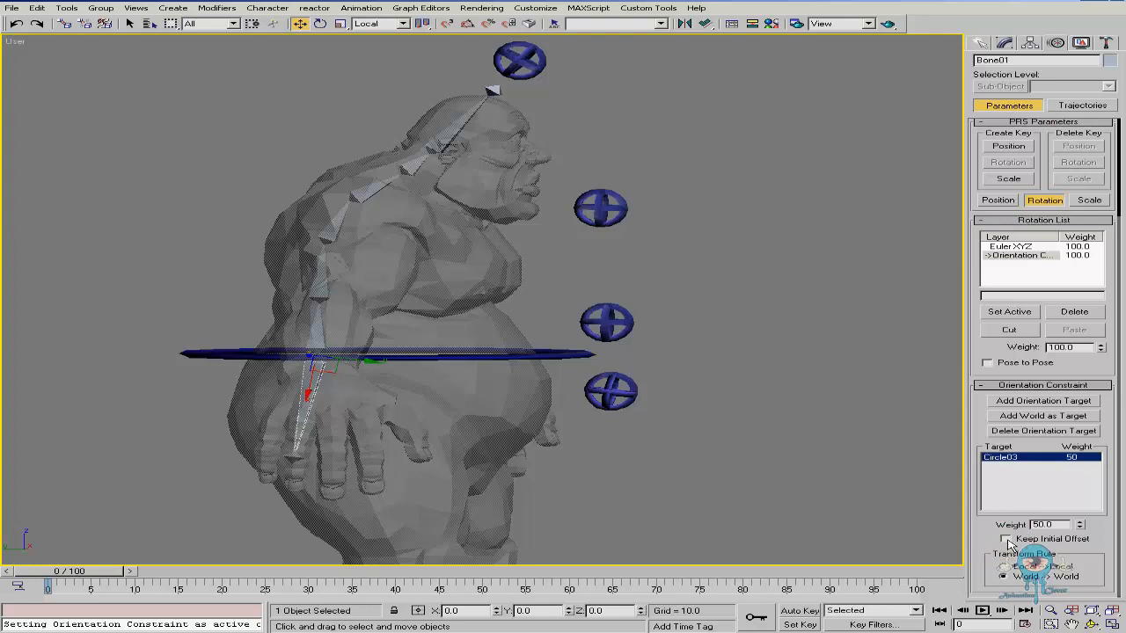
In the left view, constrain the orientation of the lowest spine bone, Bone03, to the Circle04 control just above Circle03
middle_drag(522, 372, 519, 381)
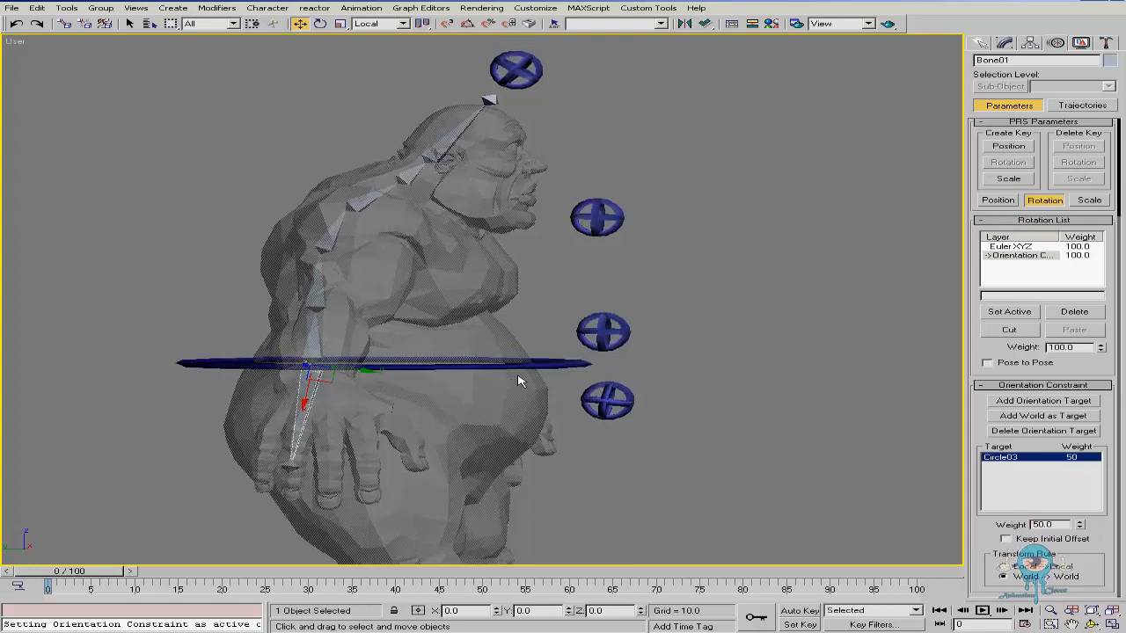
key(l)
ctrl+alt+middle_drag(474, 214, 478, 294)
key(w)
click(279, 383)
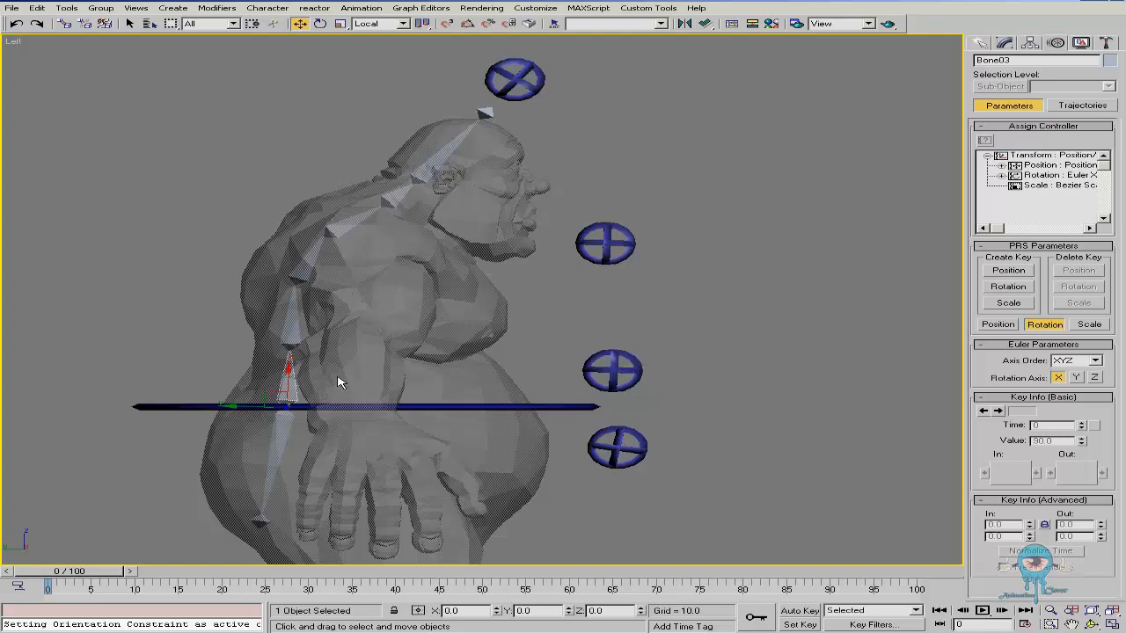
click(361, 8)
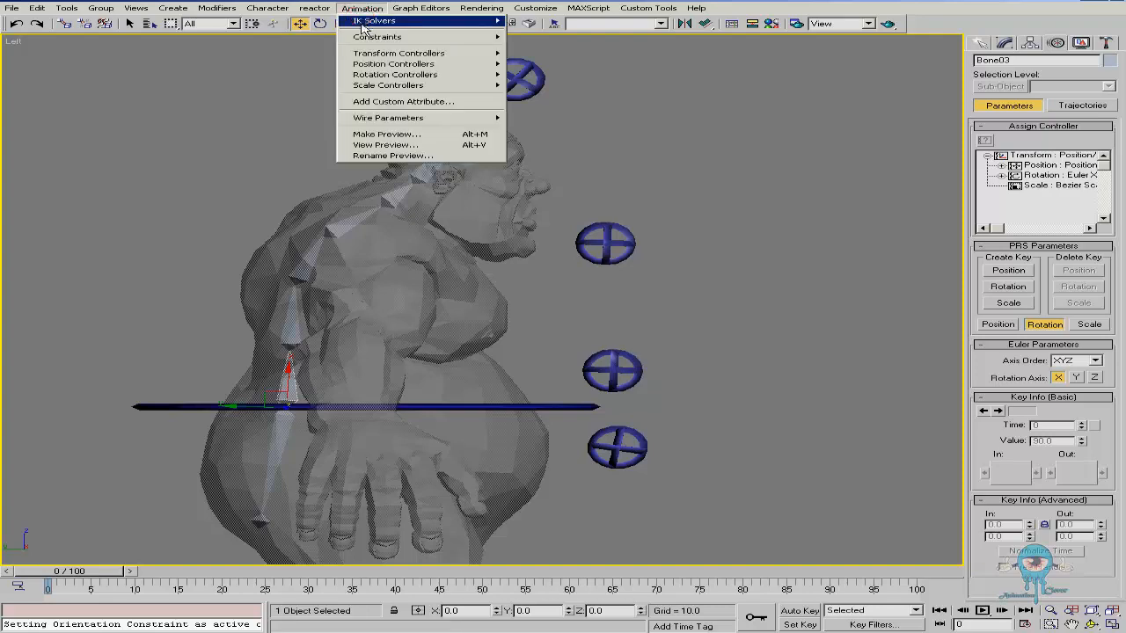
click(358, 38)
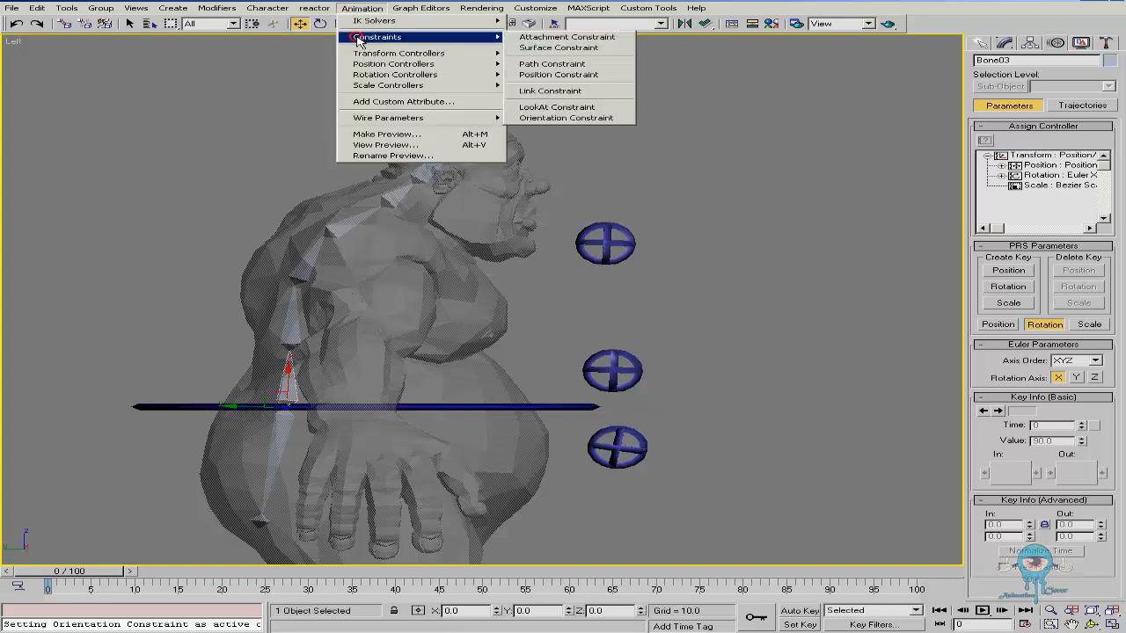
click(568, 118)
click(612, 371)
Test-rotate Circle04 to check the constrained spine bone, and cancel the rotation
right_click(727, 397)
click(748, 423)
click(620, 363)
drag(660, 362, 658, 299)
right_click(658, 299)
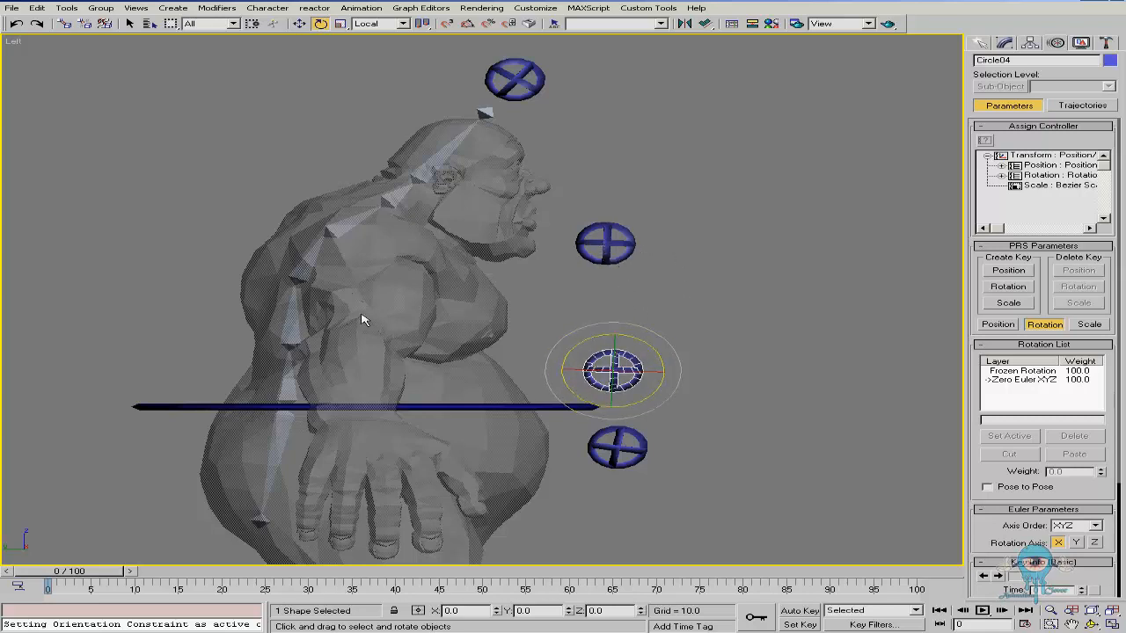
Constrain the orientation of the next spine bone, Bone04, to Circle04 and enable Keep Initial Offset
click(293, 338)
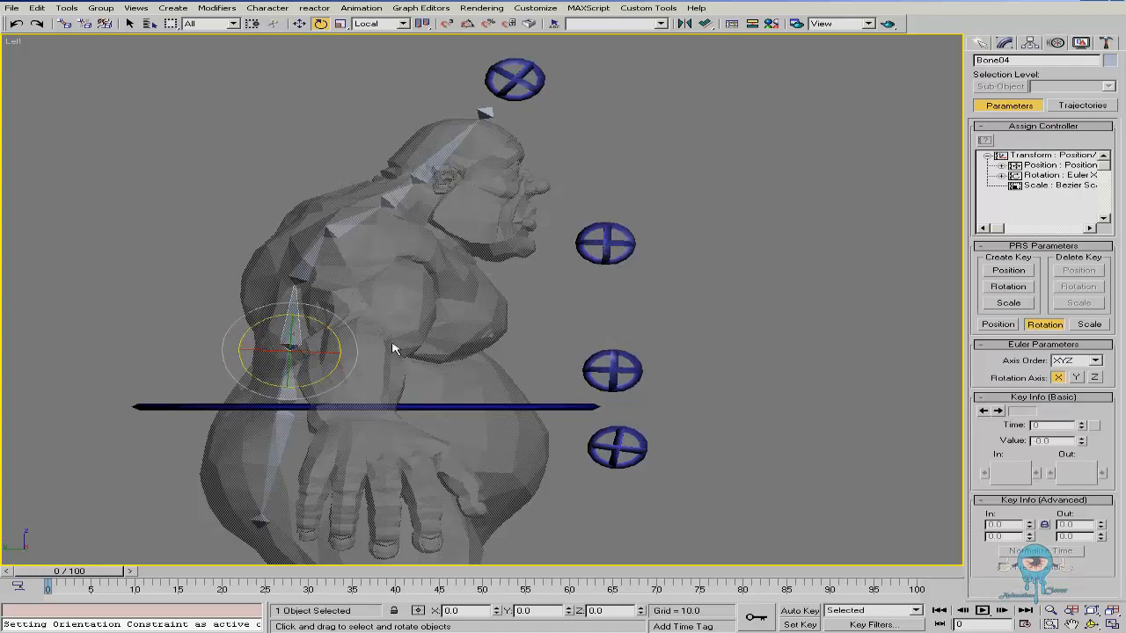
middle_drag(396, 320, 390, 321)
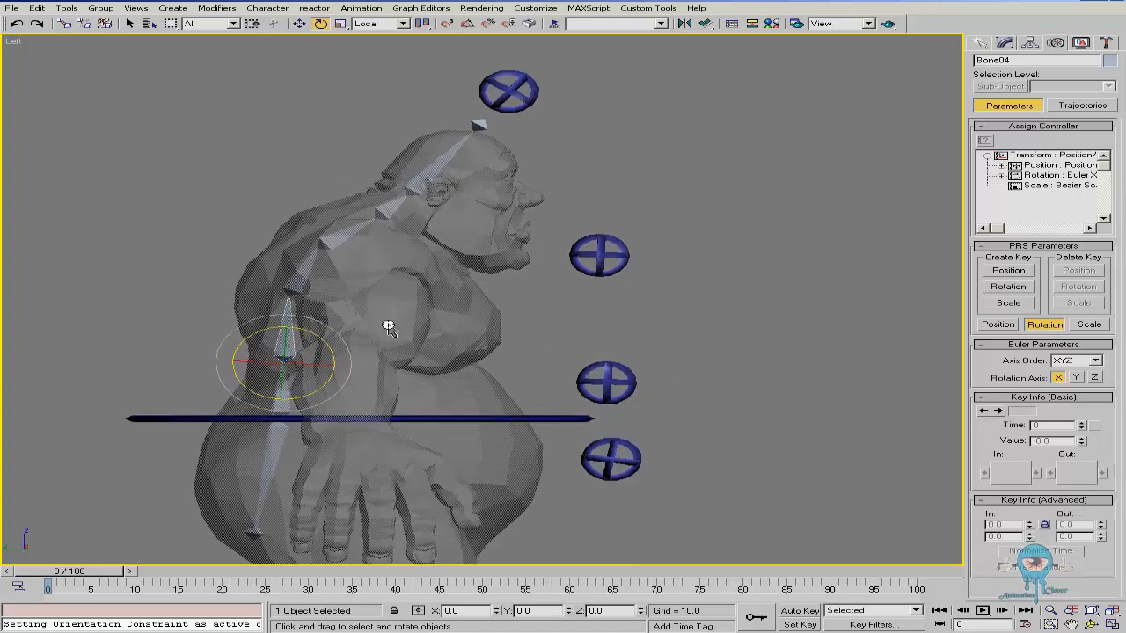
right_click(385, 350)
mouse_move(495, 218)
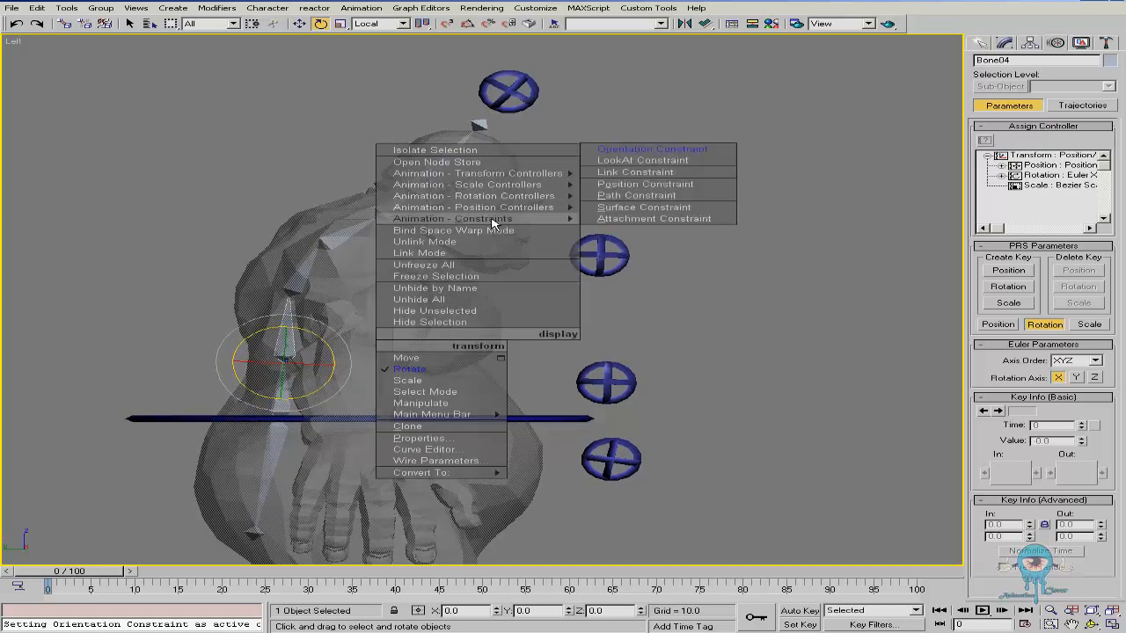
click(651, 152)
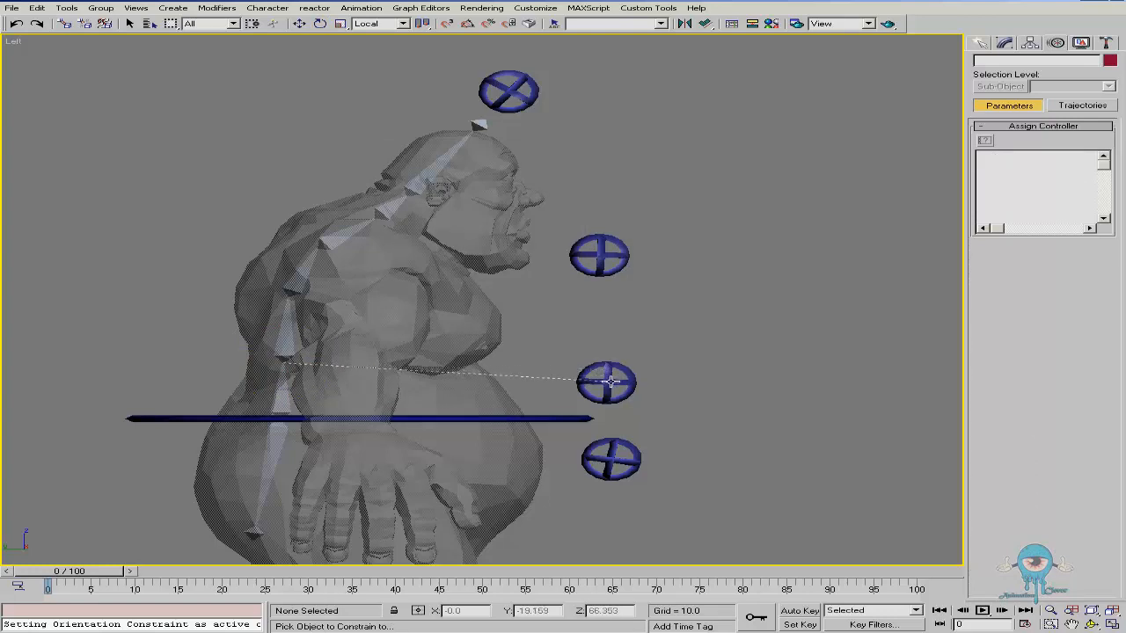
click(611, 381)
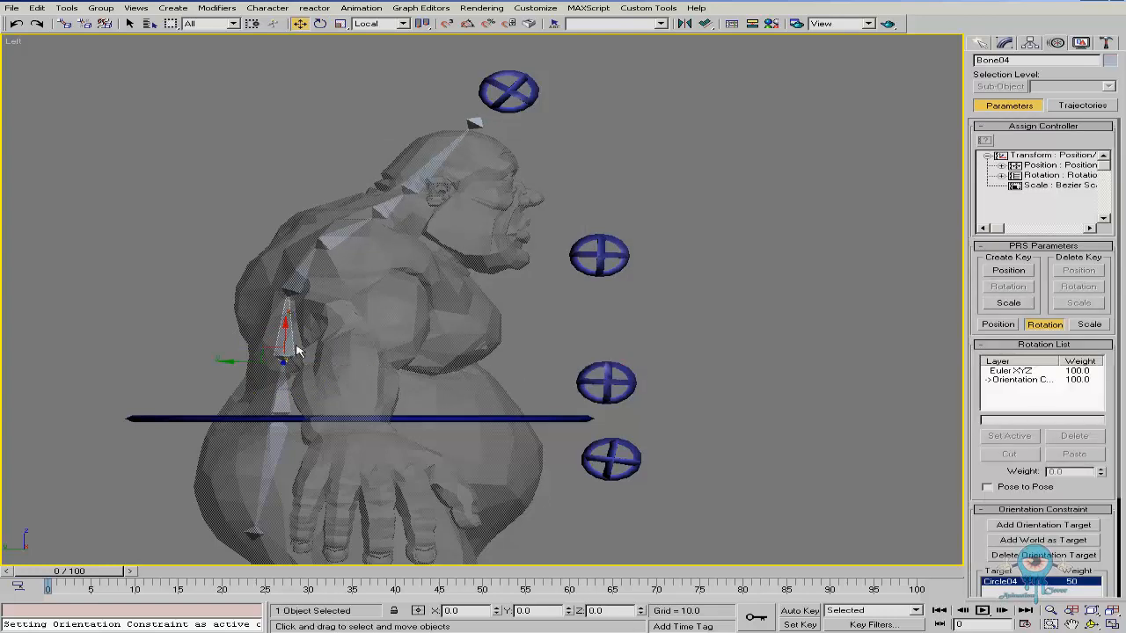
drag(975, 478, 980, 327)
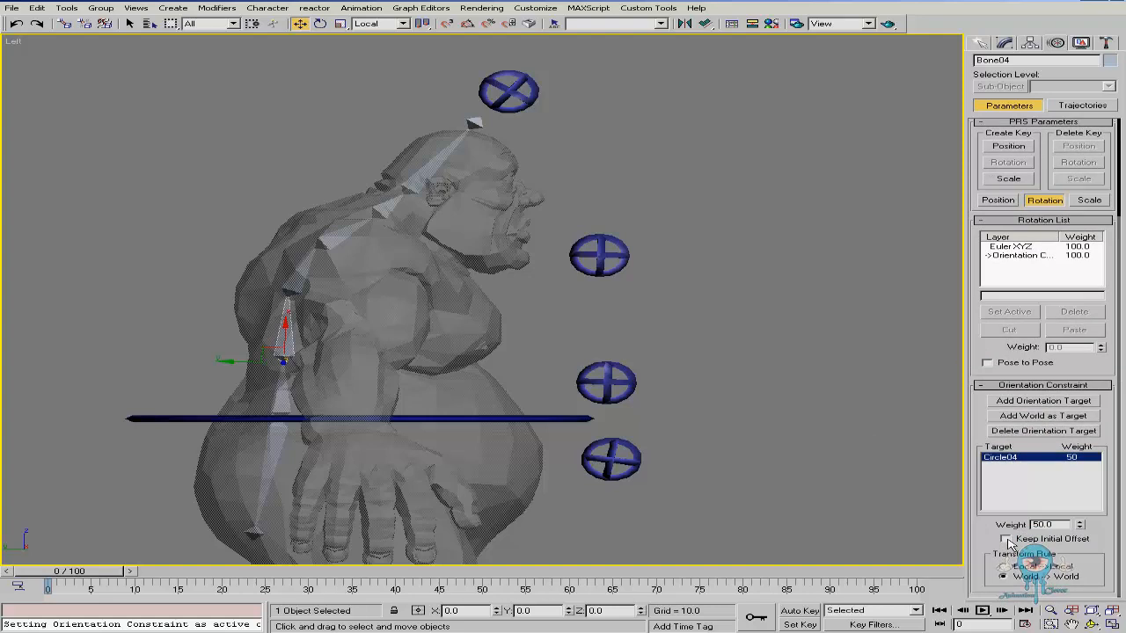
click(1005, 539)
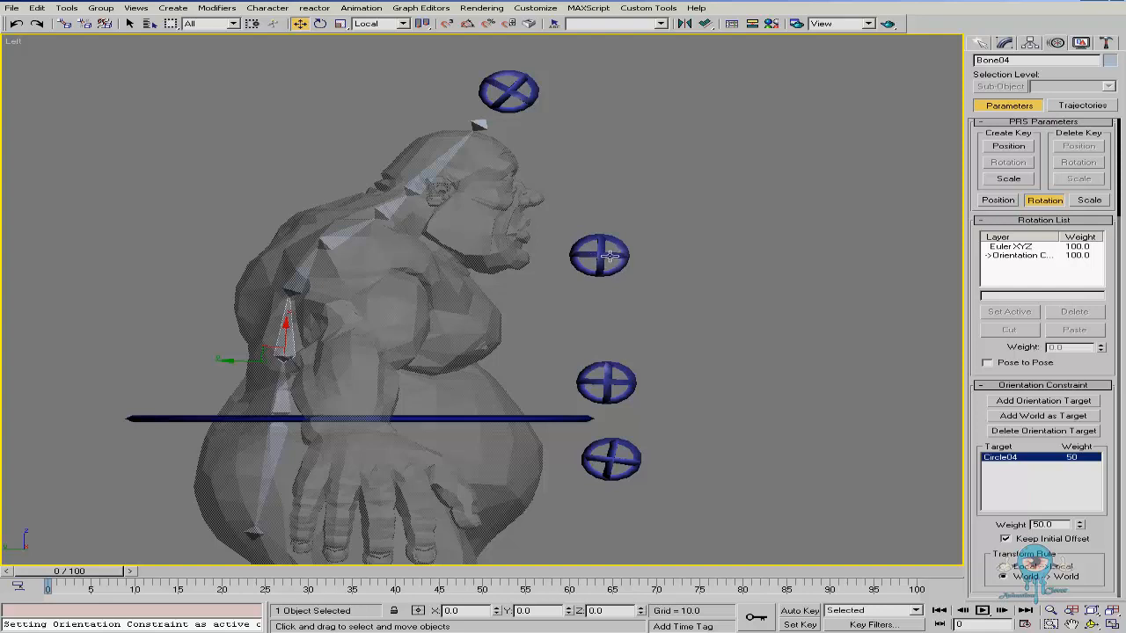
Add the chest-level circle, Circle05, as a second Orientation Constraint target for Bone04
right_click(396, 343)
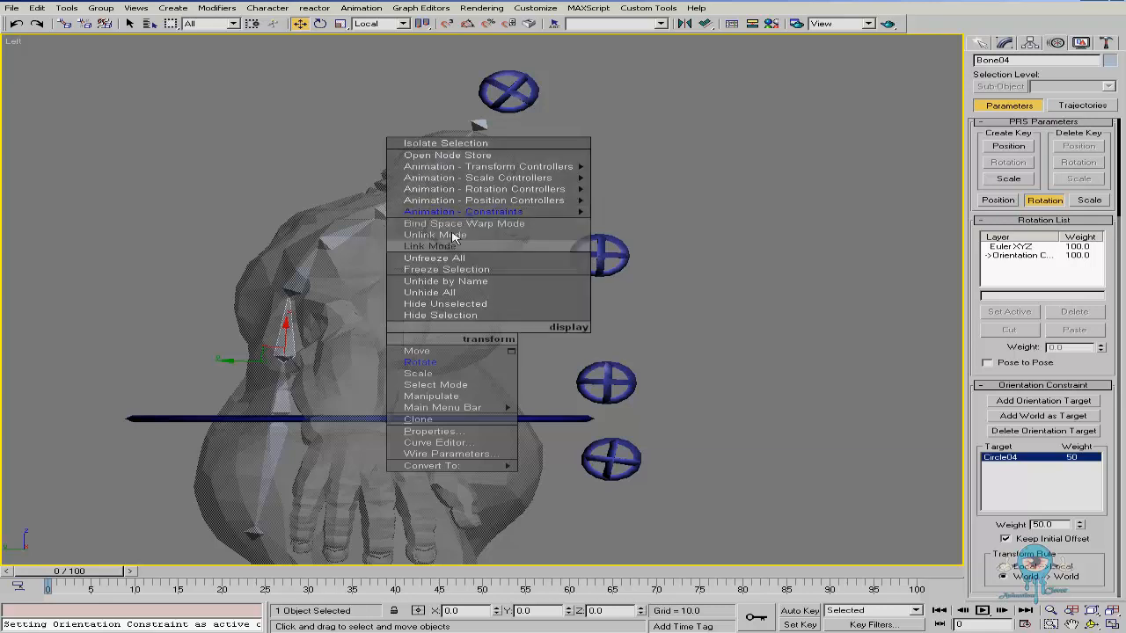
click(460, 332)
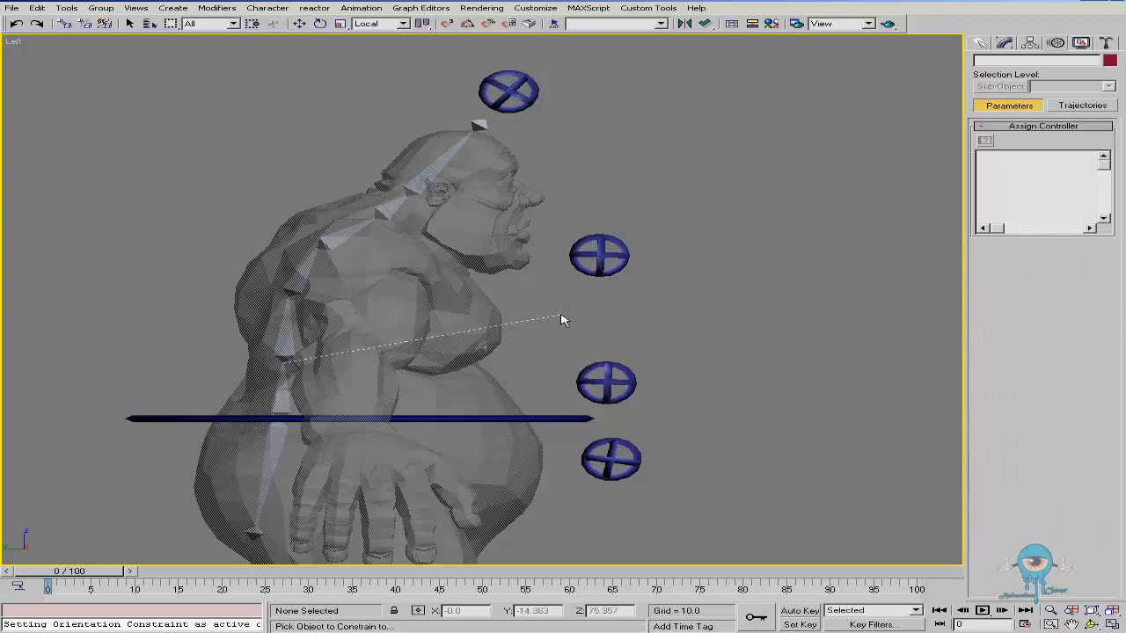
click(598, 255)
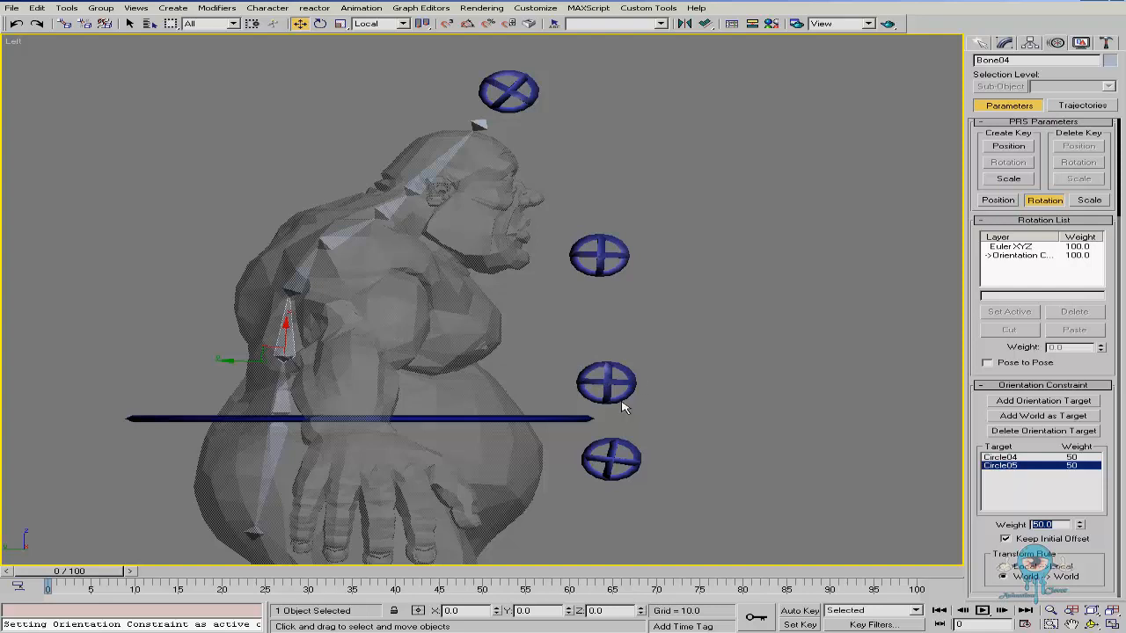
Set Bone04's orientation target weights to 66 for Circle04 and 33 for Circle05
click(1011, 458)
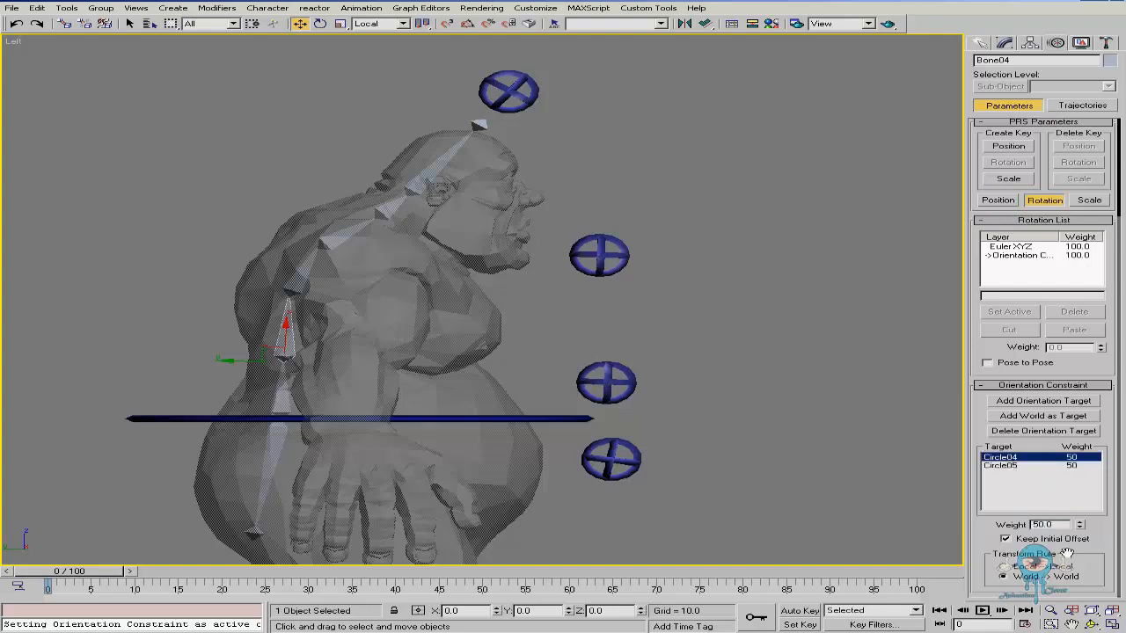
double_click(1060, 525)
click(1020, 465)
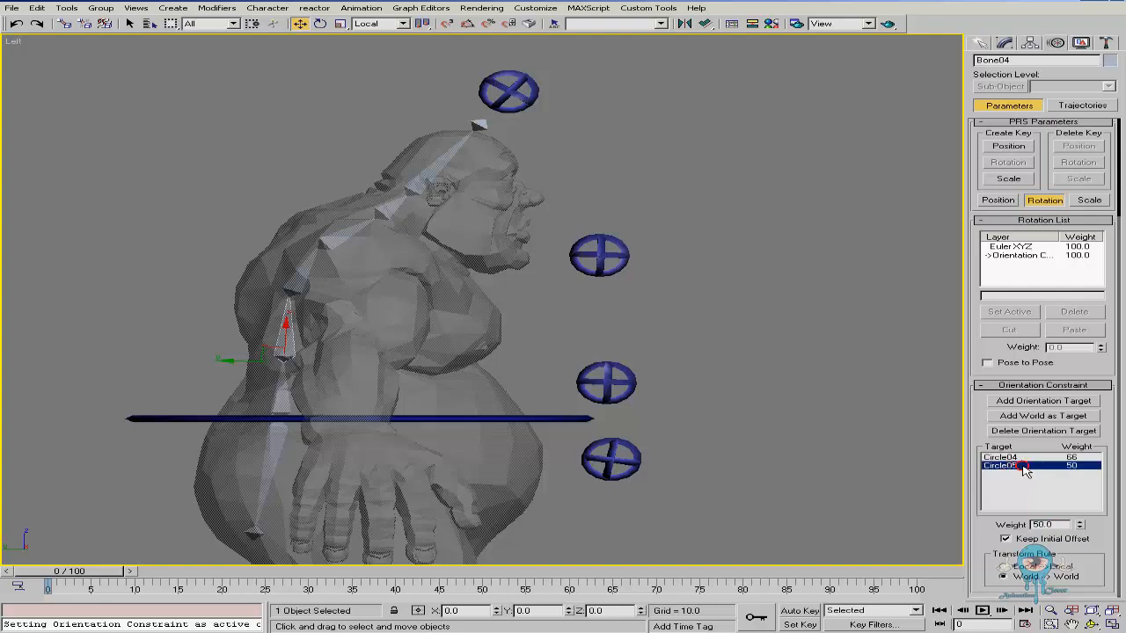
double_click(1060, 525)
Test-rotate Circle04 and Circle05 to check how Bone04 follows both controls, cancelling the rotations
right_click(718, 377)
click(692, 383)
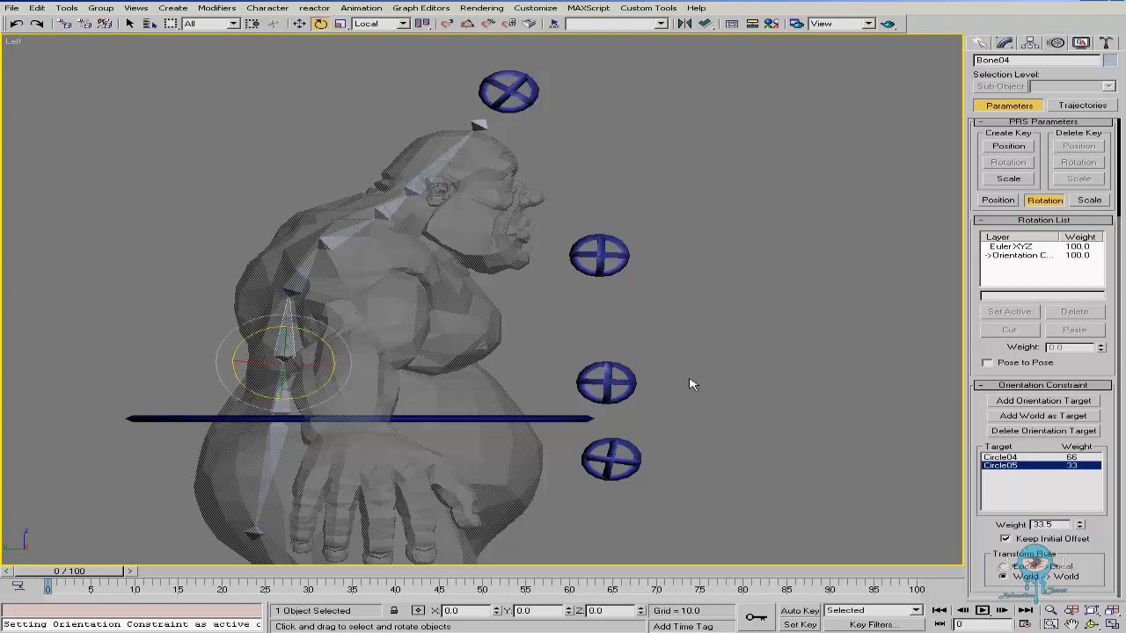
click(612, 384)
drag(648, 362, 646, 407)
right_click(645, 407)
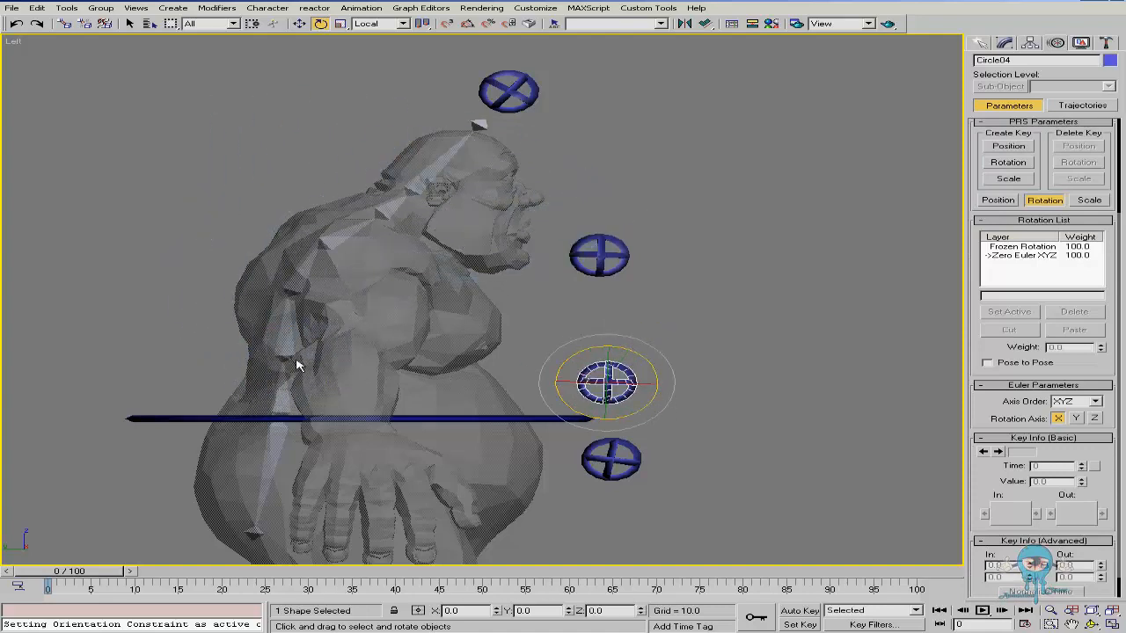
mouse_move(633, 357)
mouse_down()
mouse_move(651, 385)
mouse_move(628, 261)
mouse_move(635, 236)
mouse_move(655, 291)
mouse_move(660, 317)
mouse_move(626, 280)
mouse_move(594, 170)
mouse_move(628, 374)
mouse_move(624, 181)
mouse_move(654, 352)
mouse_up()
click(621, 252)
right_click(657, 352)
Apply an Orientation Constraint to the spine bone above Bone04, Bone10, with Circle04 as its target
click(300, 271)
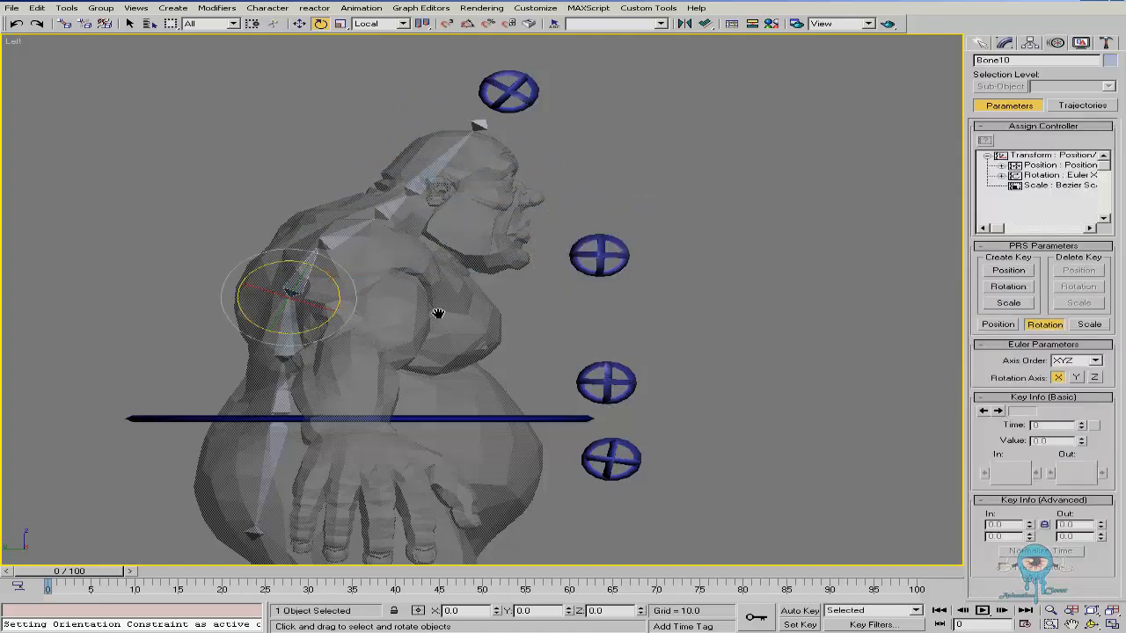
middle_drag(438, 315, 420, 295)
right_click(410, 316)
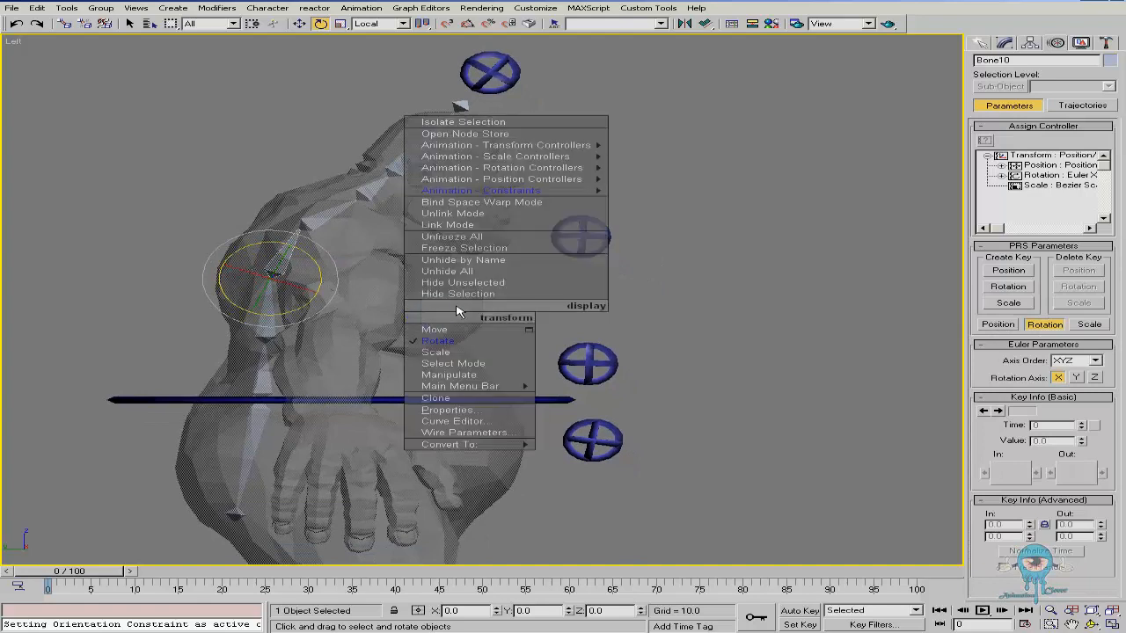
click(461, 312)
click(589, 368)
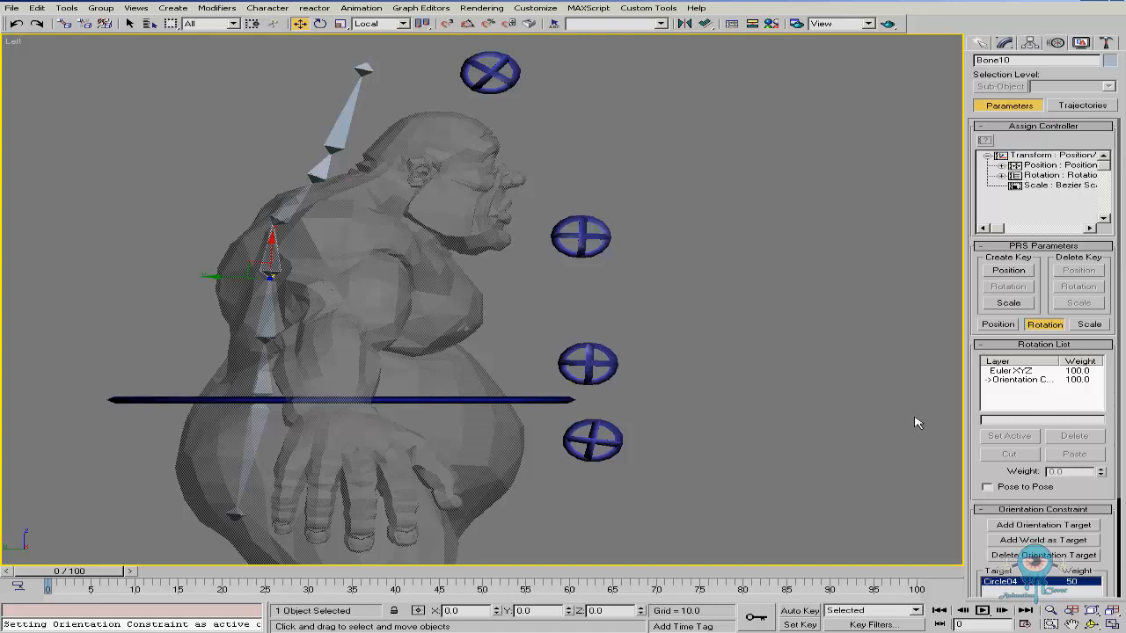
Keep Bone10's initial offset in its Orientation Constraint and set the Circle04 target weight to 33.5
scroll(985, 490, down, 5)
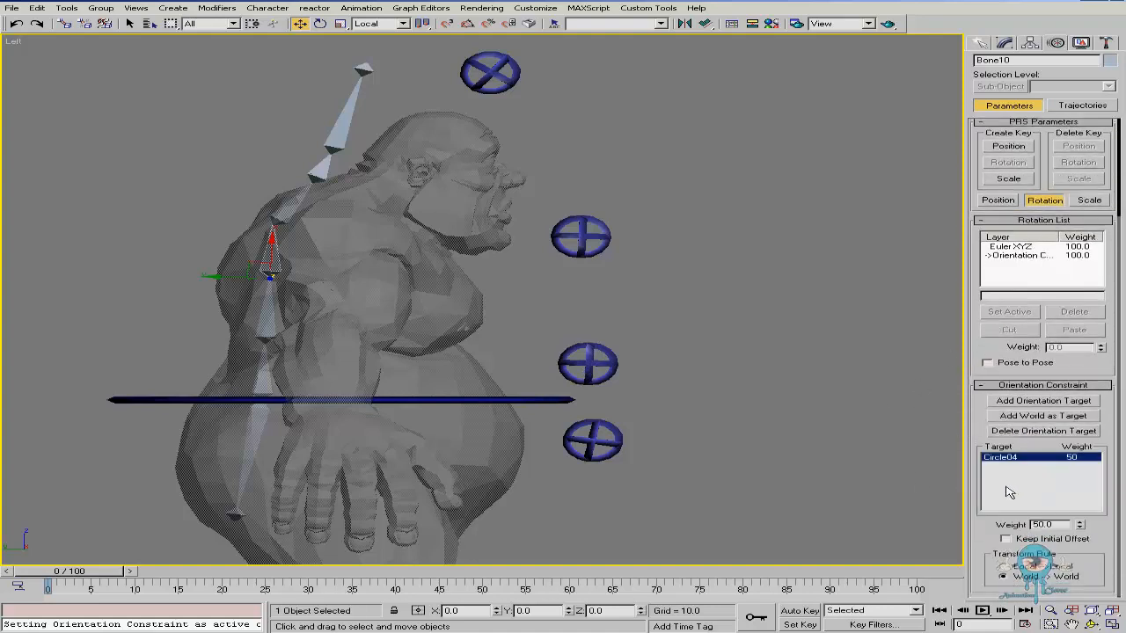
click(1005, 539)
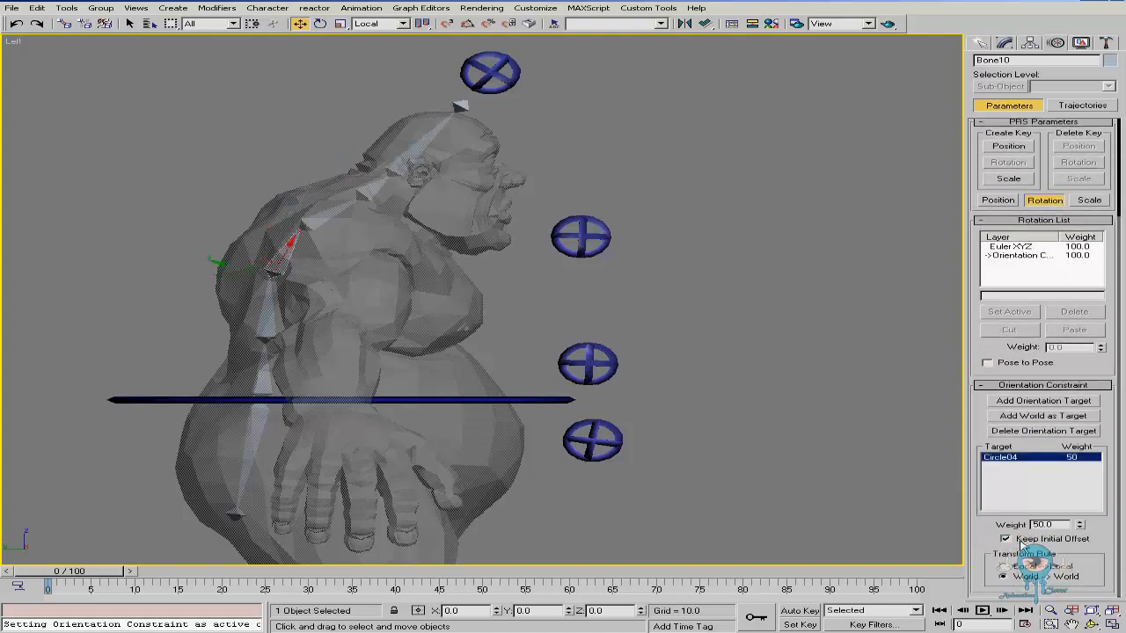
double_click(1060, 524)
Add the chest-level circle, Circle05, as a second orientation target for Bone10 with a weight of 66.5
right_click(400, 308)
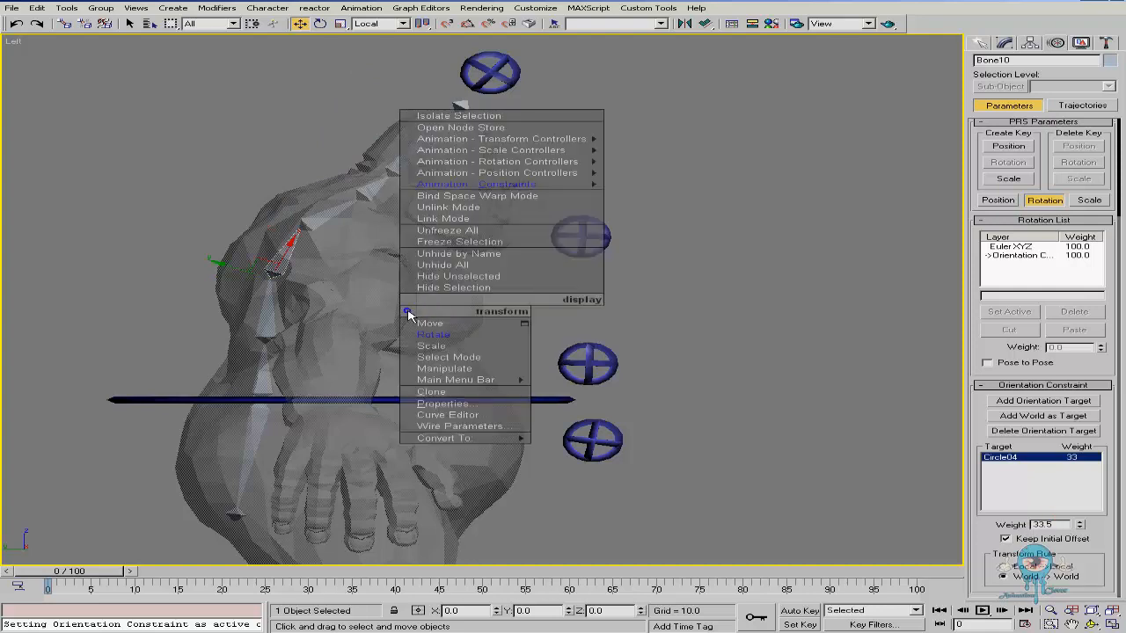
click(460, 302)
click(581, 237)
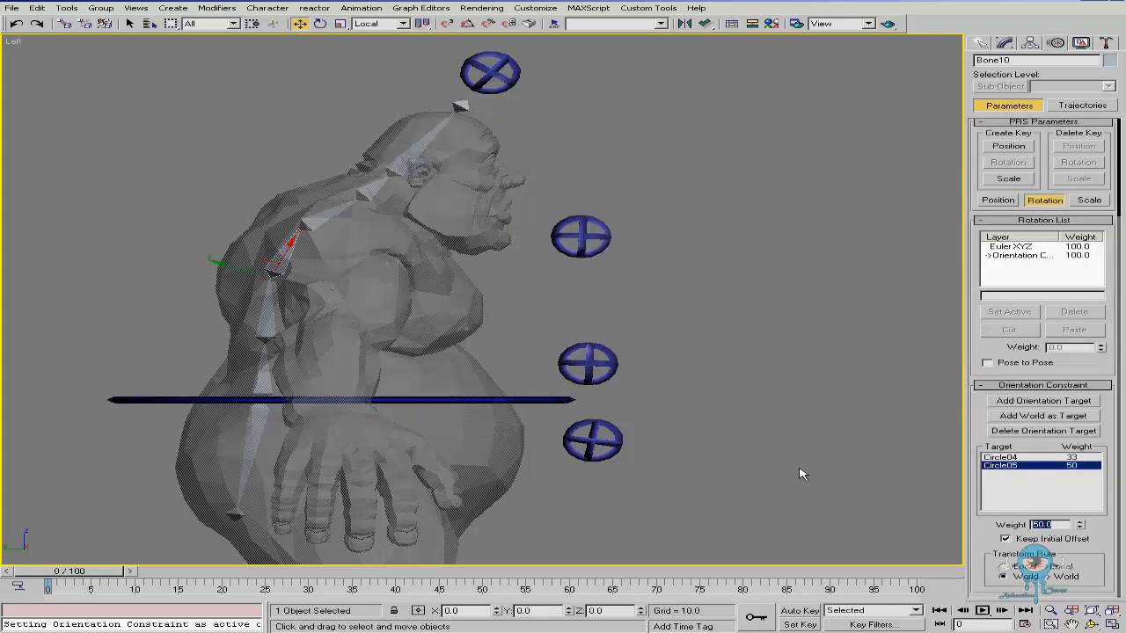
text(66.5)
key(Return)
Test-rotate Circle05 and Circle04 to check how Bone10 follows the two controls, cancelling both rotations
right_click(570, 287)
click(591, 308)
click(583, 230)
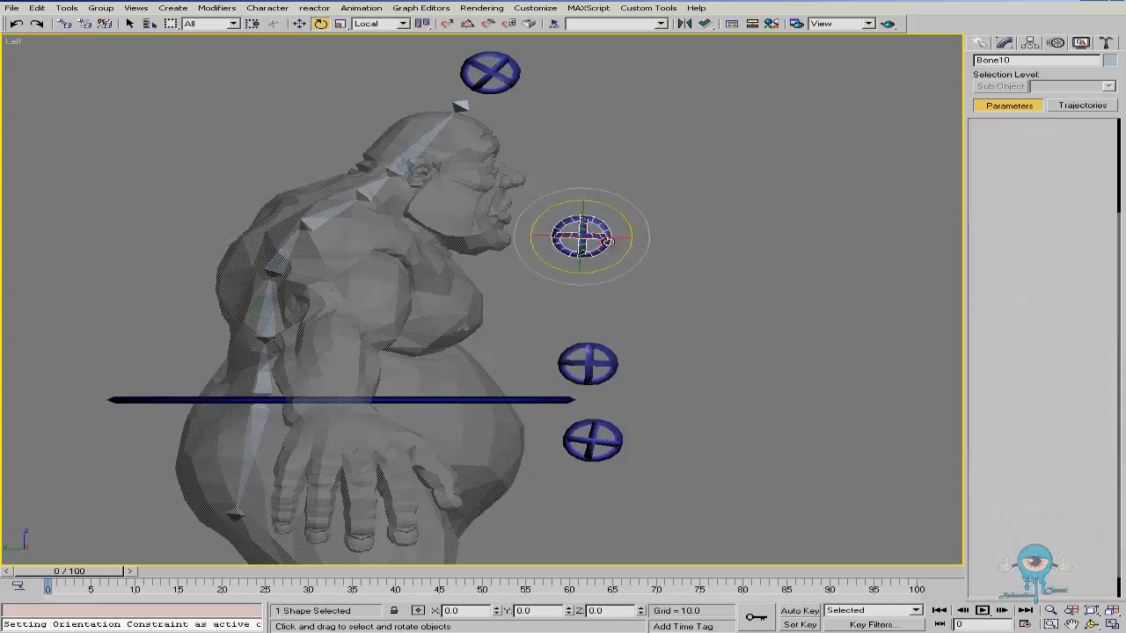
drag(622, 218, 587, 89)
right_click(587, 88)
click(605, 354)
drag(629, 342, 563, 259)
right_click(563, 259)
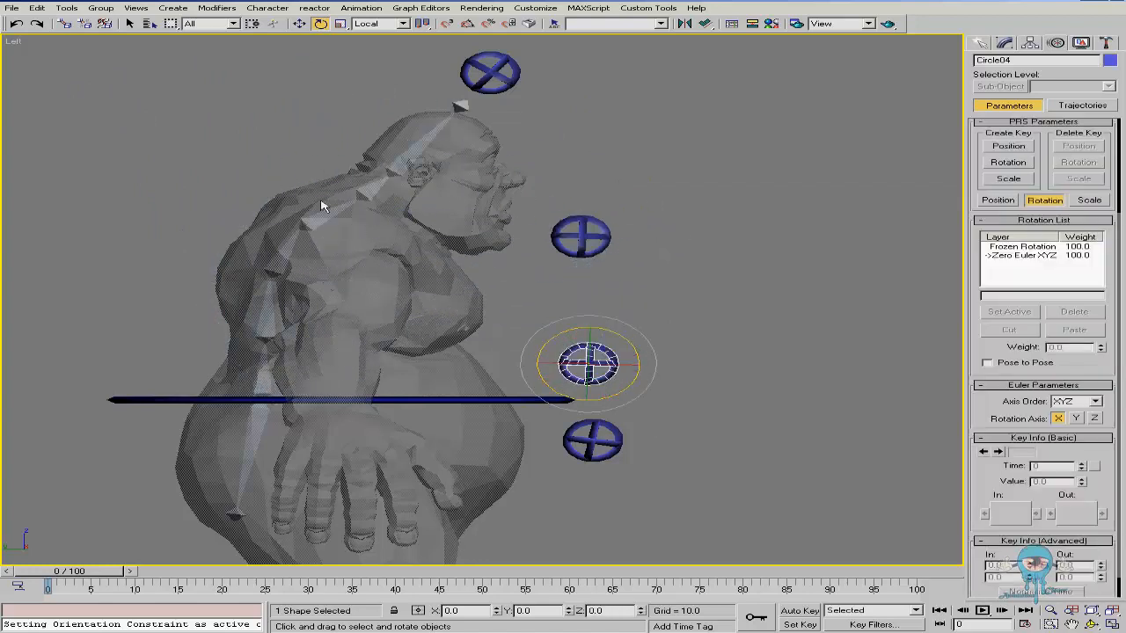
Apply an Orientation Constraint to the upper-back bone, Bone05, with Circle05 as target and its initial offset kept
click(317, 215)
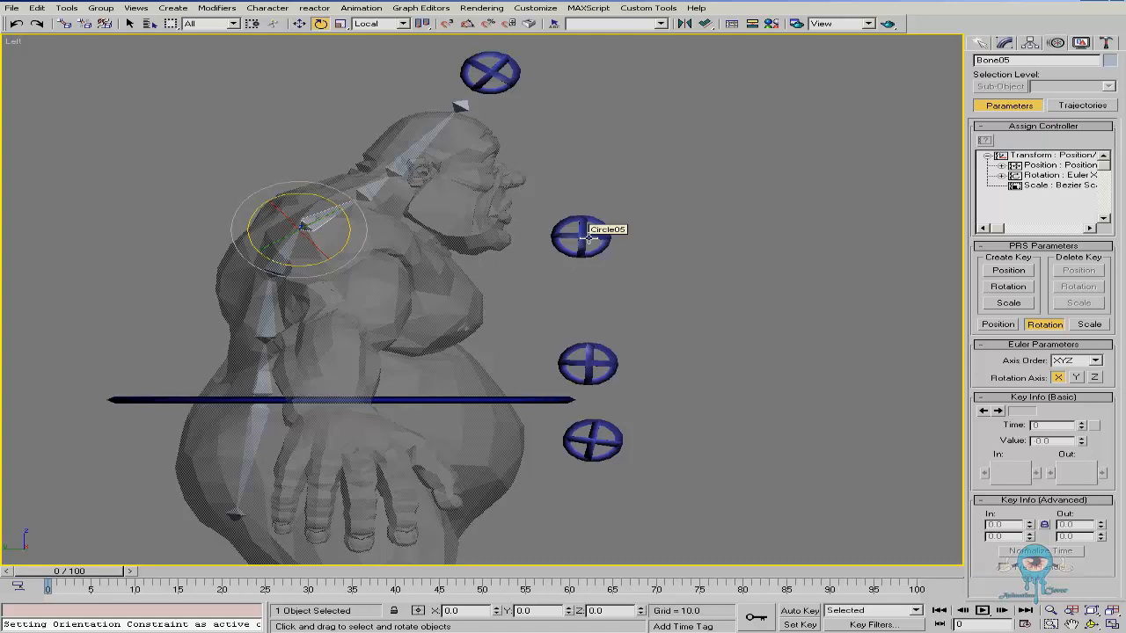
middle_drag(589, 238, 586, 242)
right_click(492, 271)
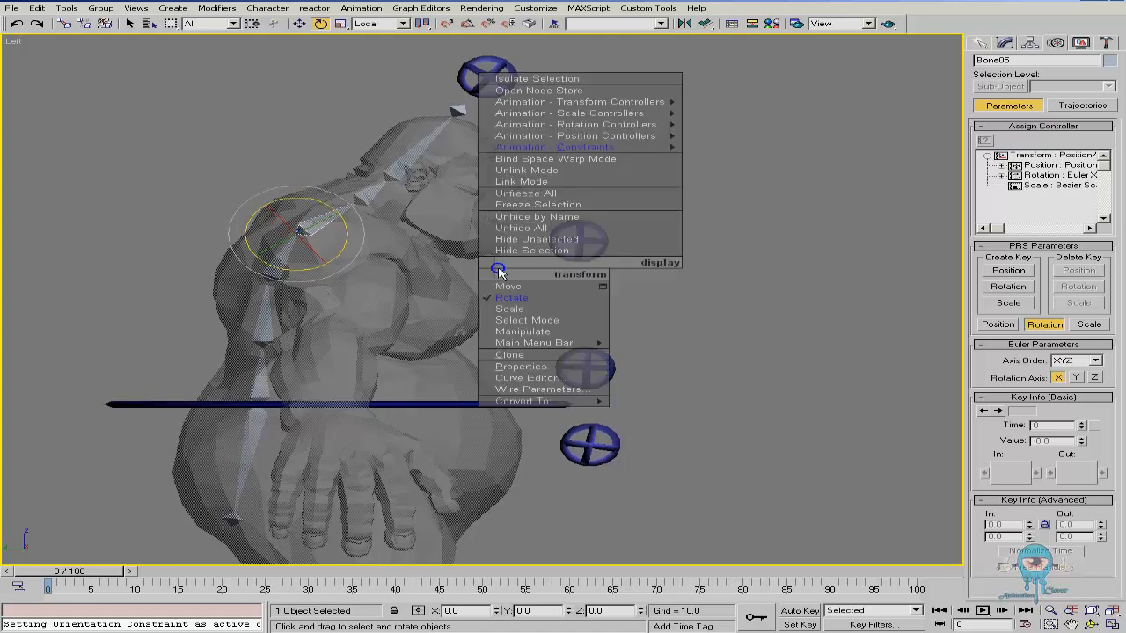
click(496, 264)
click(590, 242)
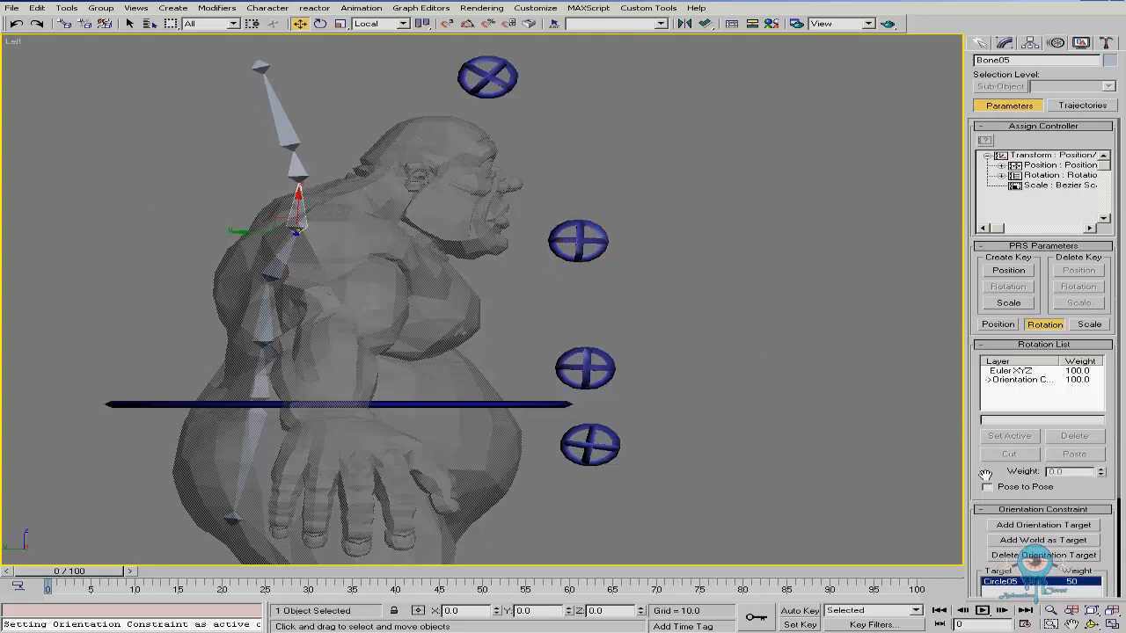
scroll(994, 475, down, 3)
click(1006, 538)
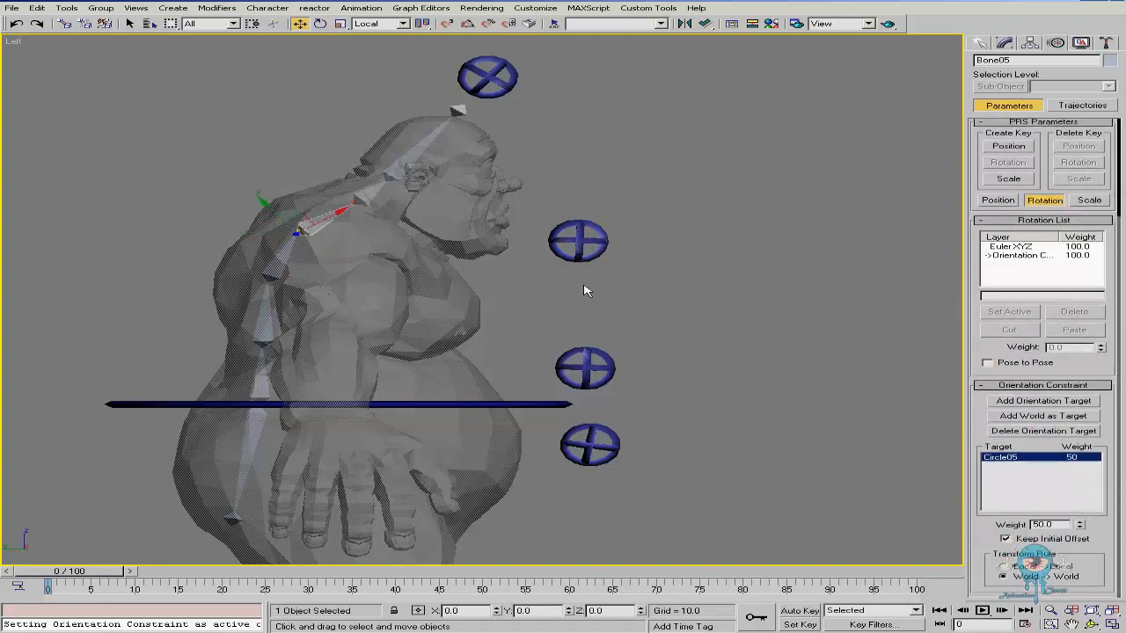
Test-rotate Circle05 and Circle04 to check how the upper spine including Bone05 follows, cancelling both rotations
middle_drag(536, 275, 533, 289)
right_click(532, 289)
click(558, 315)
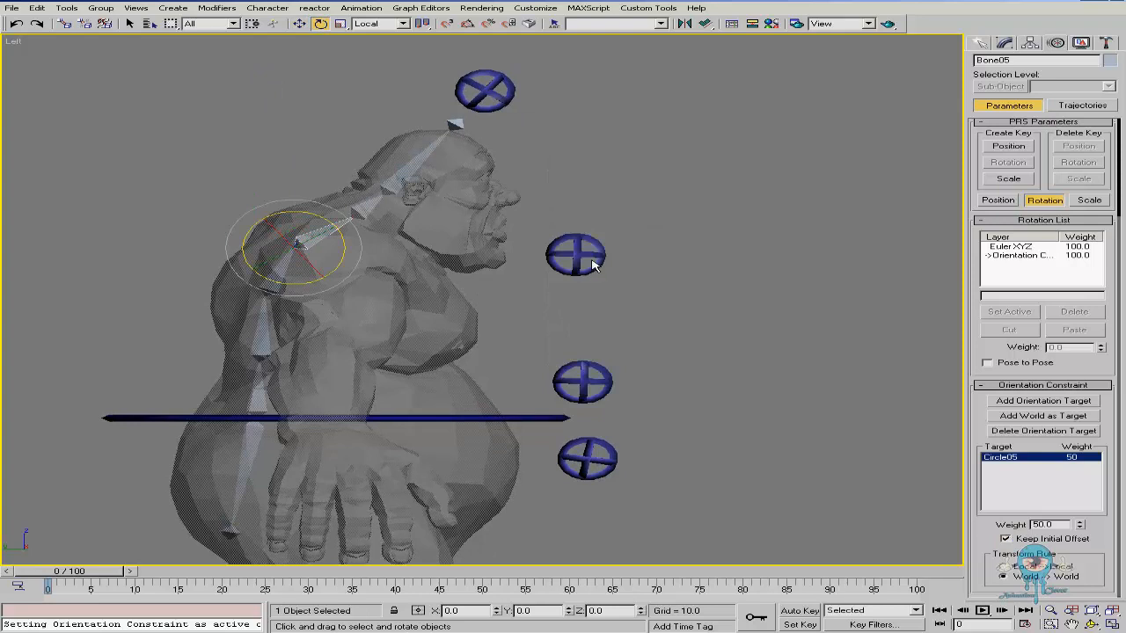
click(590, 253)
click(590, 254)
drag(624, 237, 644, 329)
right_click(644, 329)
drag(607, 377, 666, 297)
right_click(666, 297)
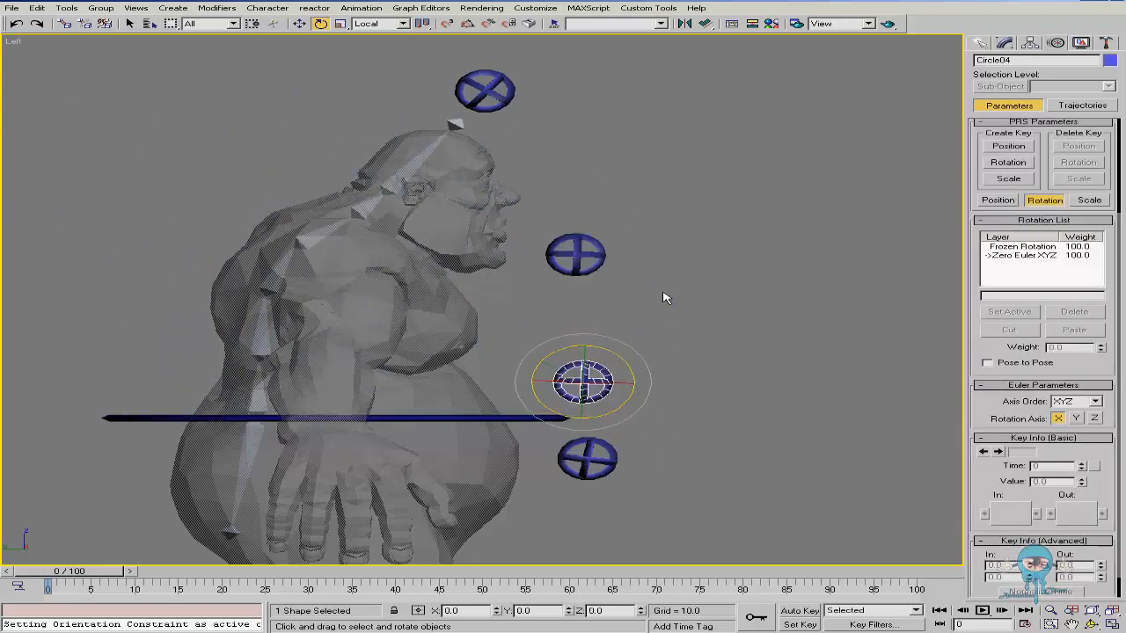
Select the neck bone, Bone07, and switch the Left viewport to wireframe so the overlapping bones can be picked
middle_drag(465, 127, 487, 170)
key(alt+z)
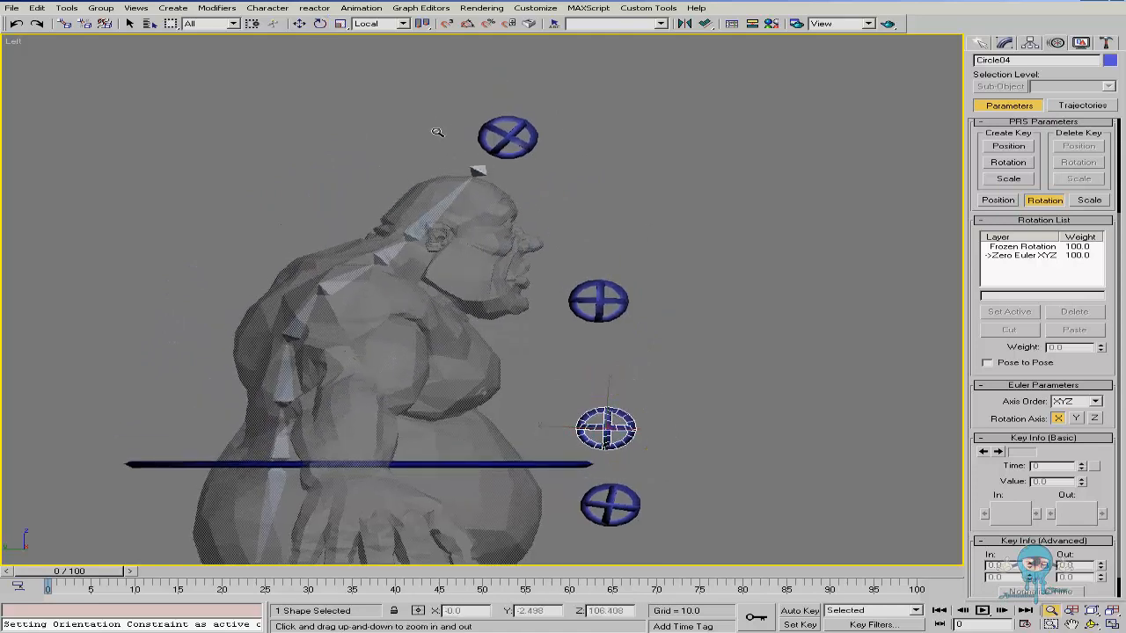
drag(437, 131, 452, 78)
middle_drag(487, 205, 467, 219)
drag(467, 219, 462, 207)
right_click(453, 224)
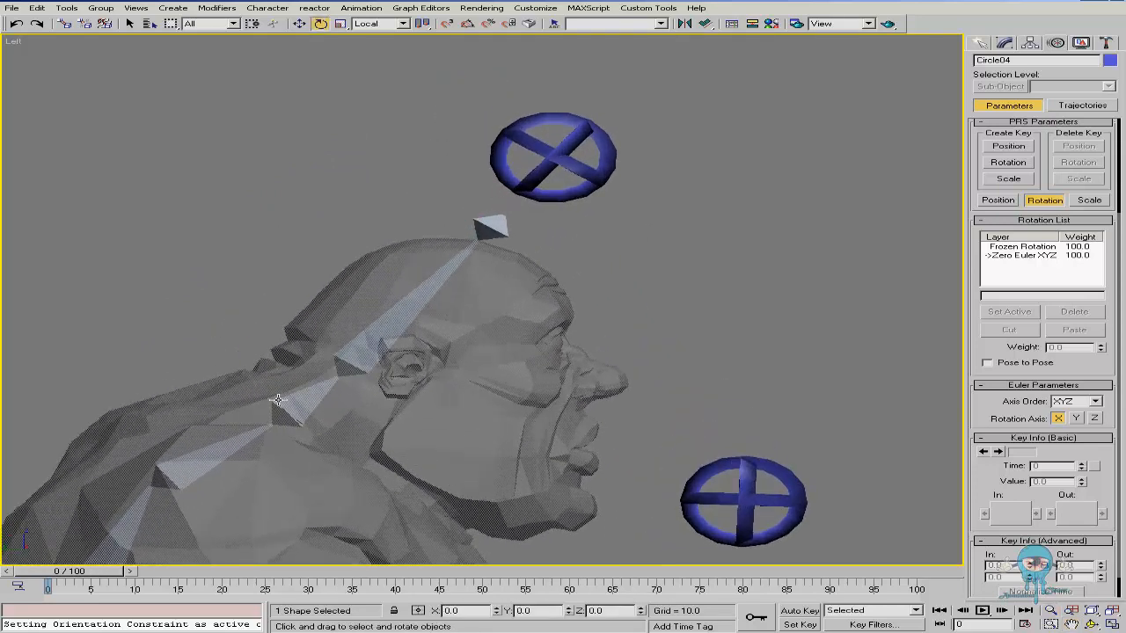
click(322, 395)
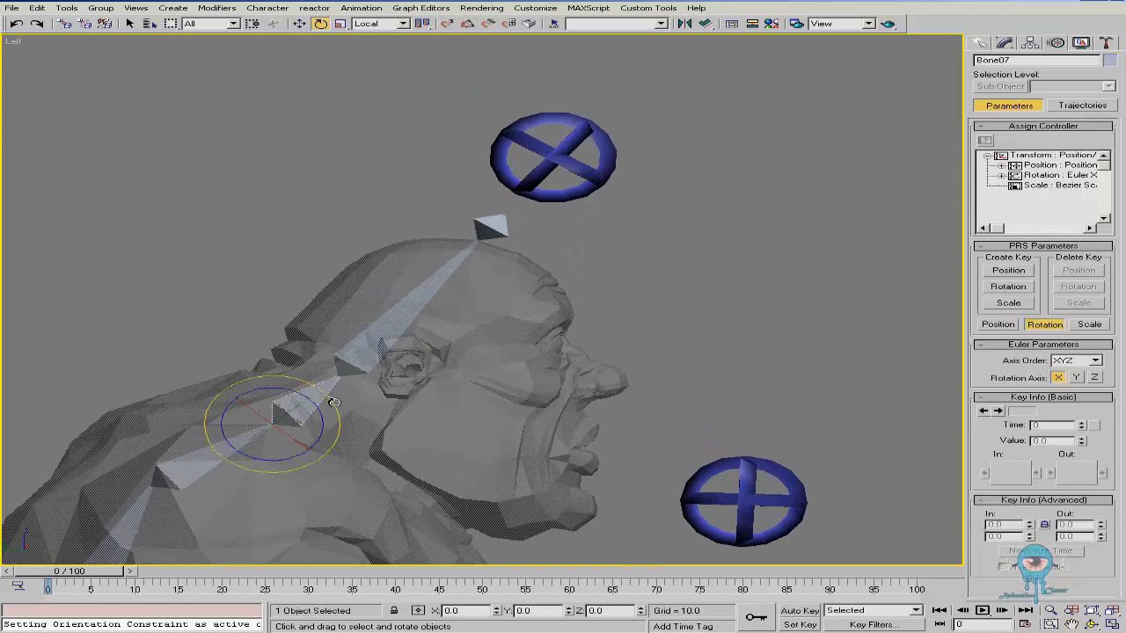
key(F3)
key(alt+z)
drag(335, 402, 329, 410)
middle_drag(381, 407, 357, 397)
right_click(357, 397)
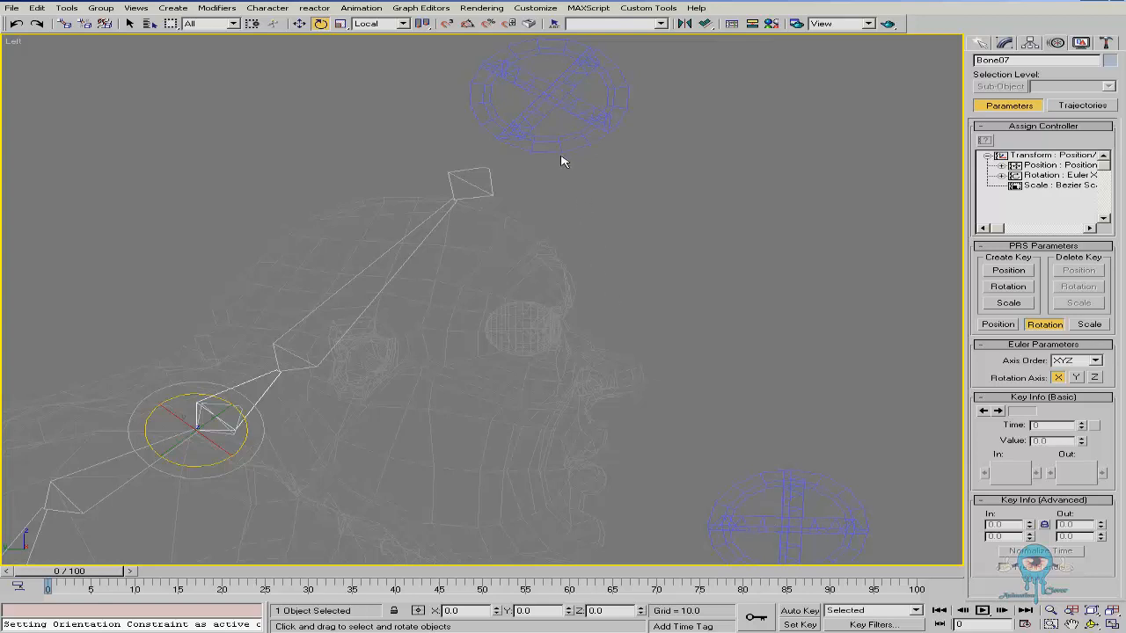
middle_drag(258, 405, 308, 398)
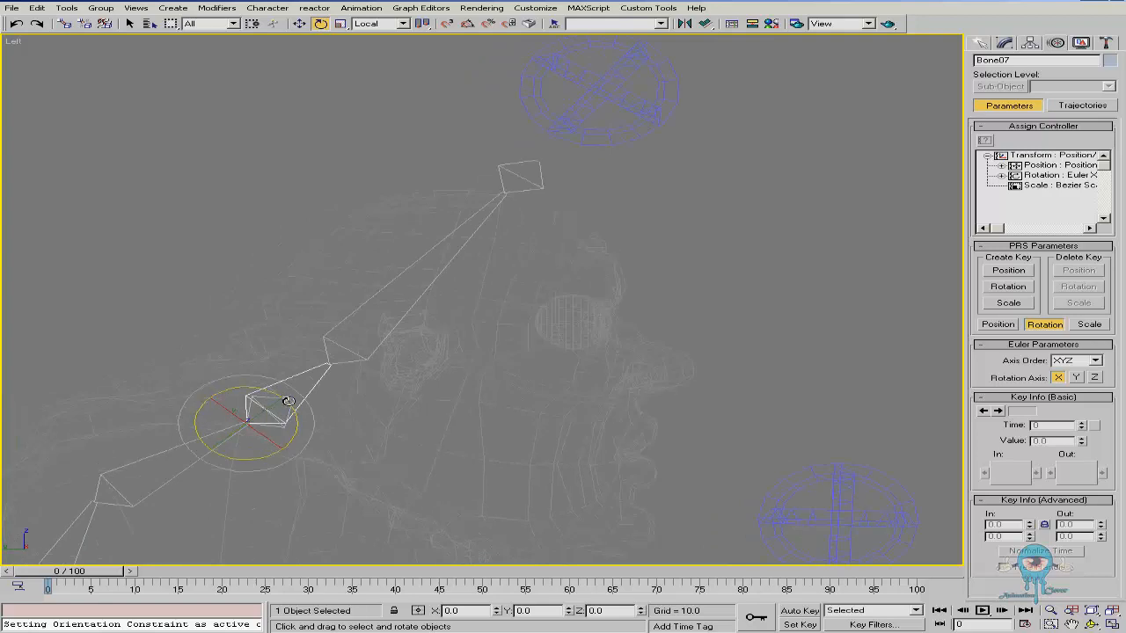
middle_drag(288, 404, 283, 404)
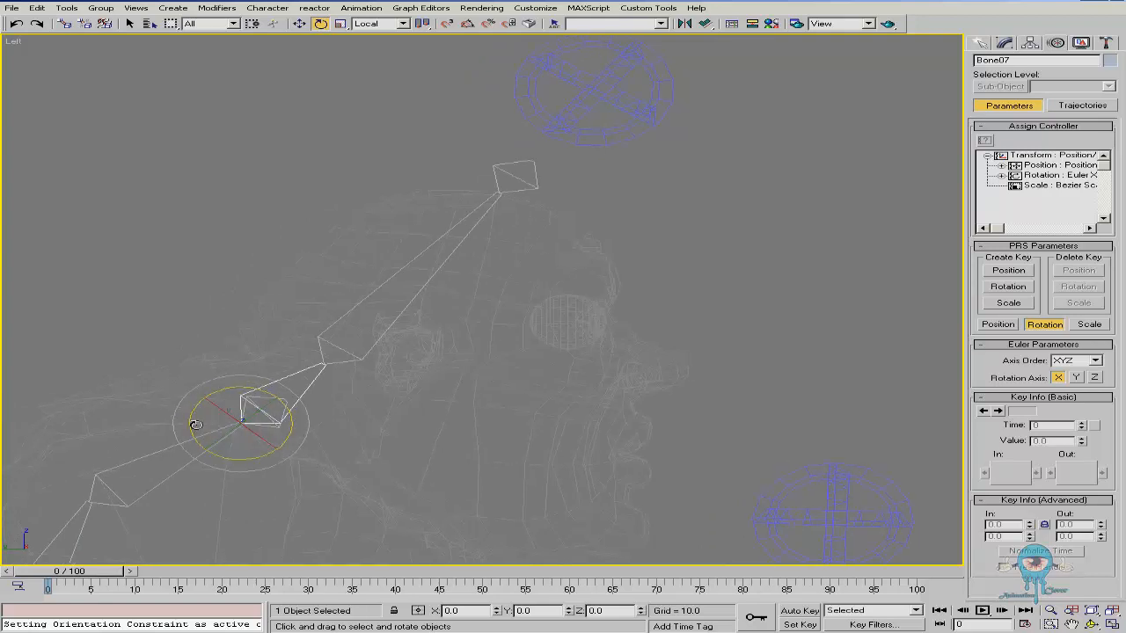
Apply an Orientation Constraint to Bone07 with the overlapping bone at its base, Bone06, as target, keeping the initial offset
right_click(333, 431)
click(379, 407)
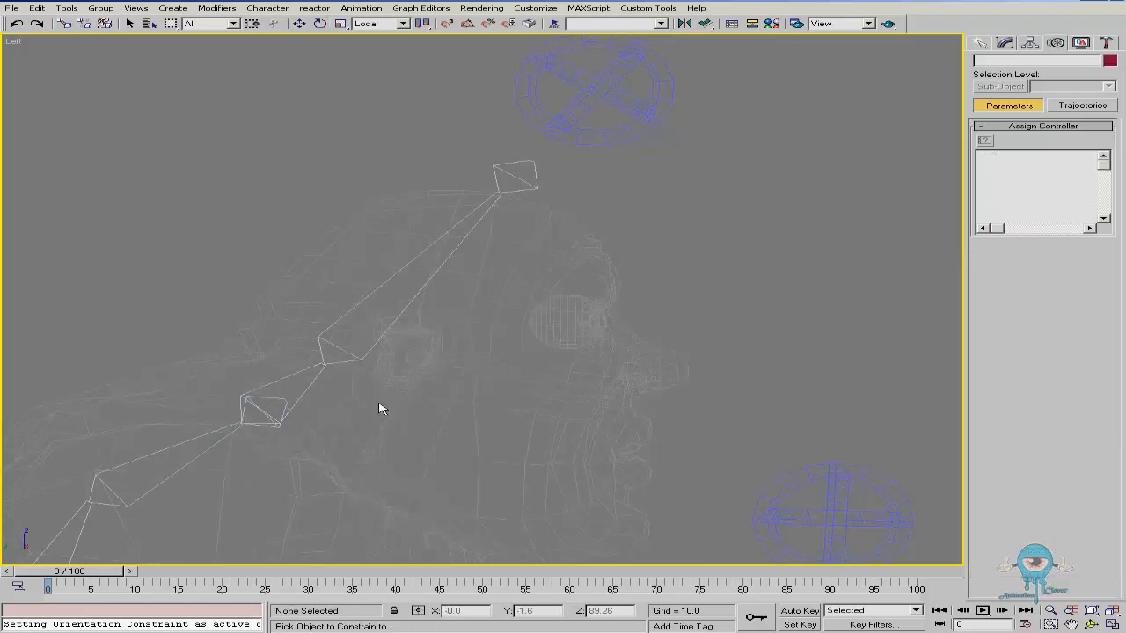
click(284, 402)
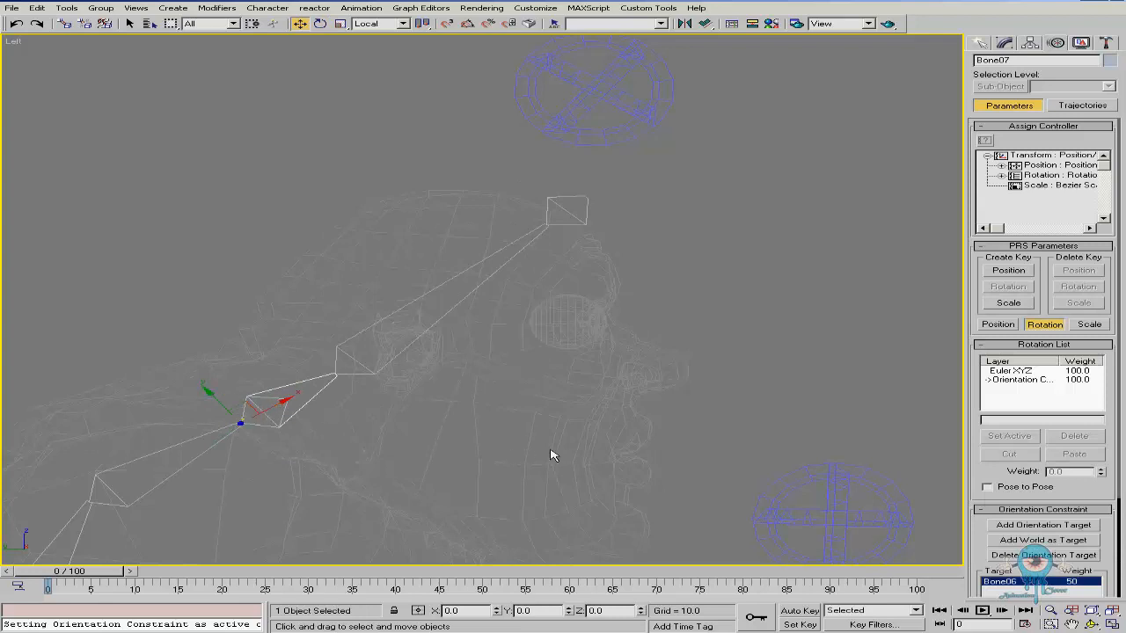
drag(974, 551, 975, 390)
click(1004, 539)
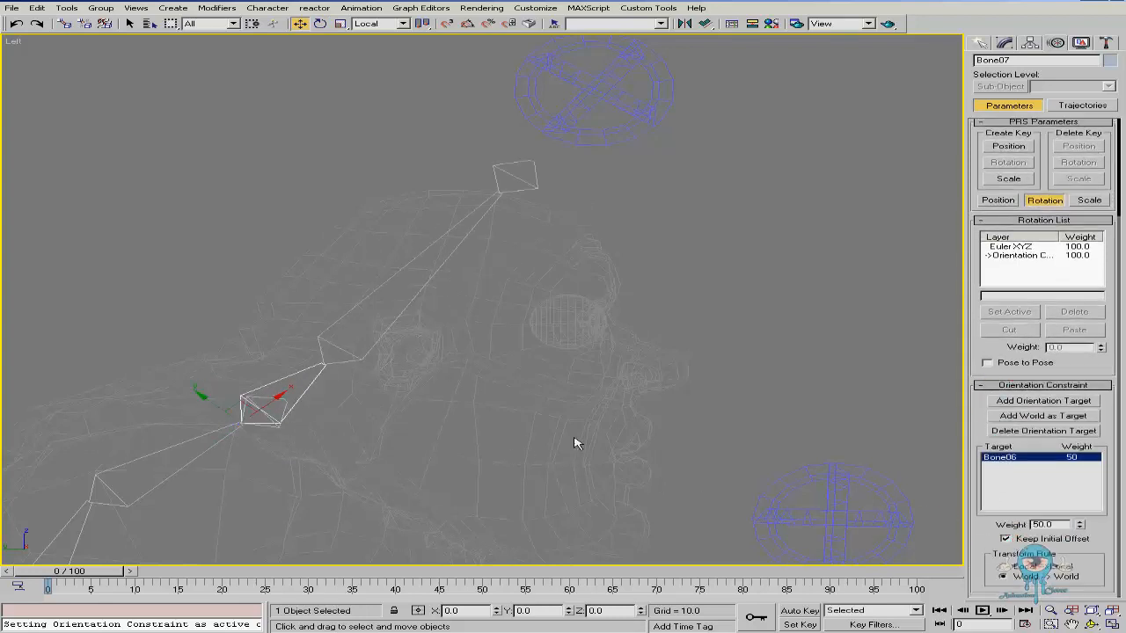
Add the circle above the head, Circle06, as a second Orientation Constraint target for Bone07
middle_drag(442, 340, 400, 364)
right_click(383, 371)
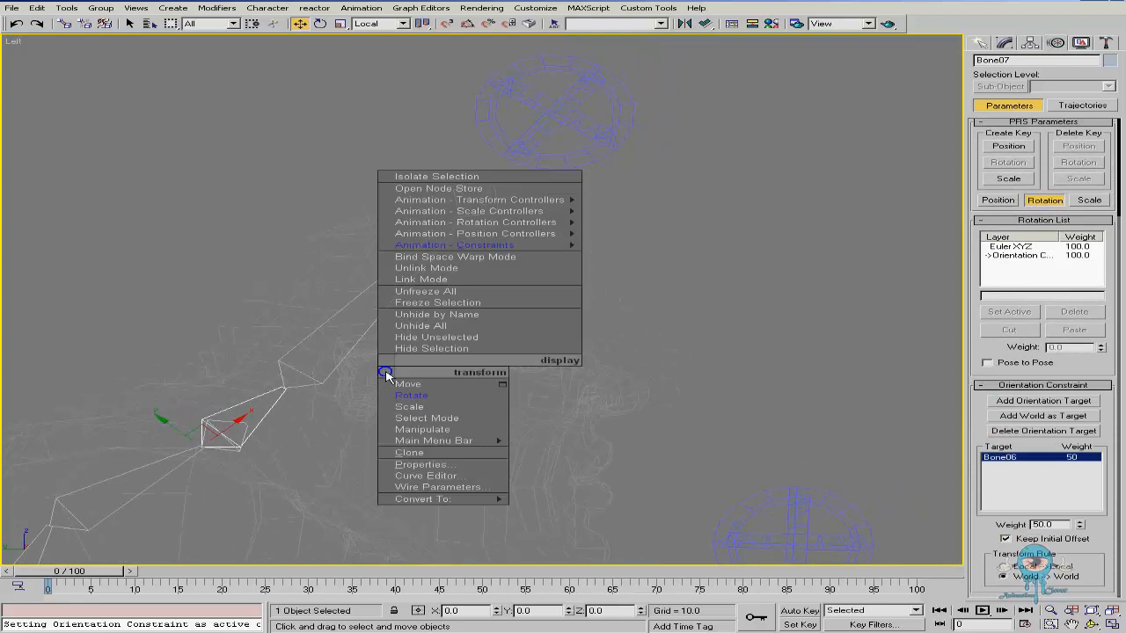
click(412, 362)
click(578, 150)
middle_drag(513, 340, 523, 322)
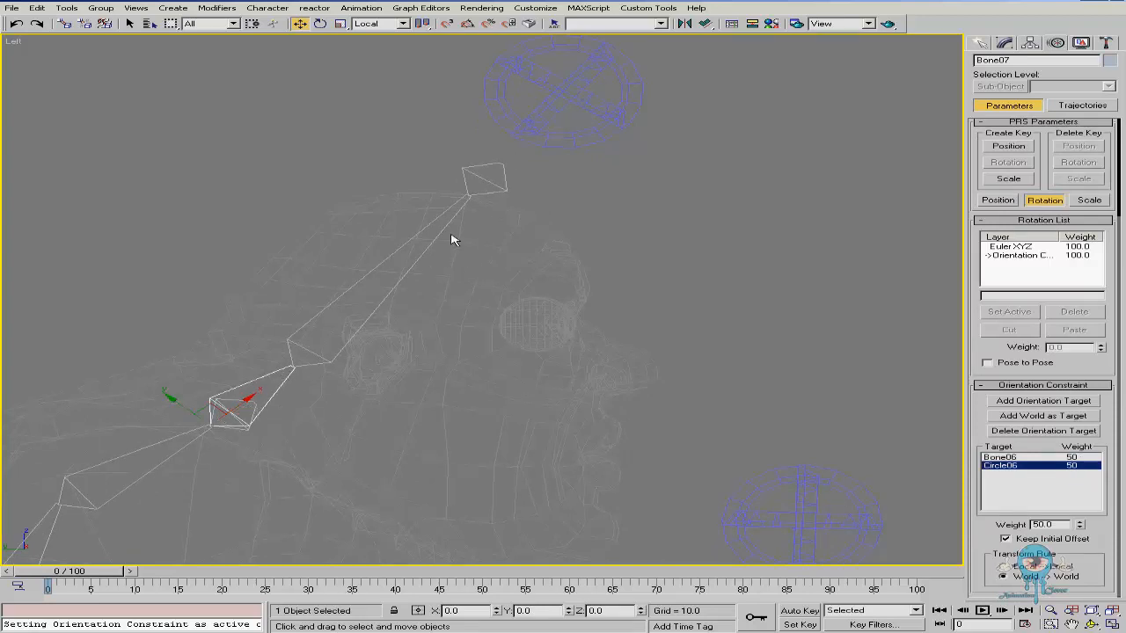
Apply an Orientation Constraint to the head bone, Bone08, with Circle06 as its target
click(363, 282)
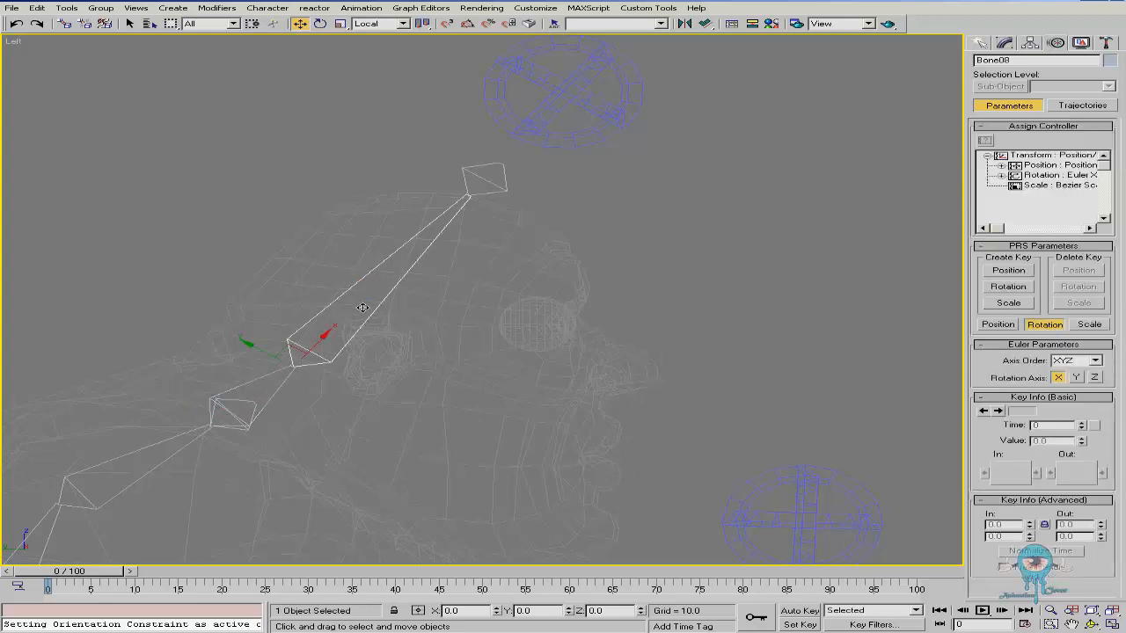
right_click(390, 362)
click(427, 340)
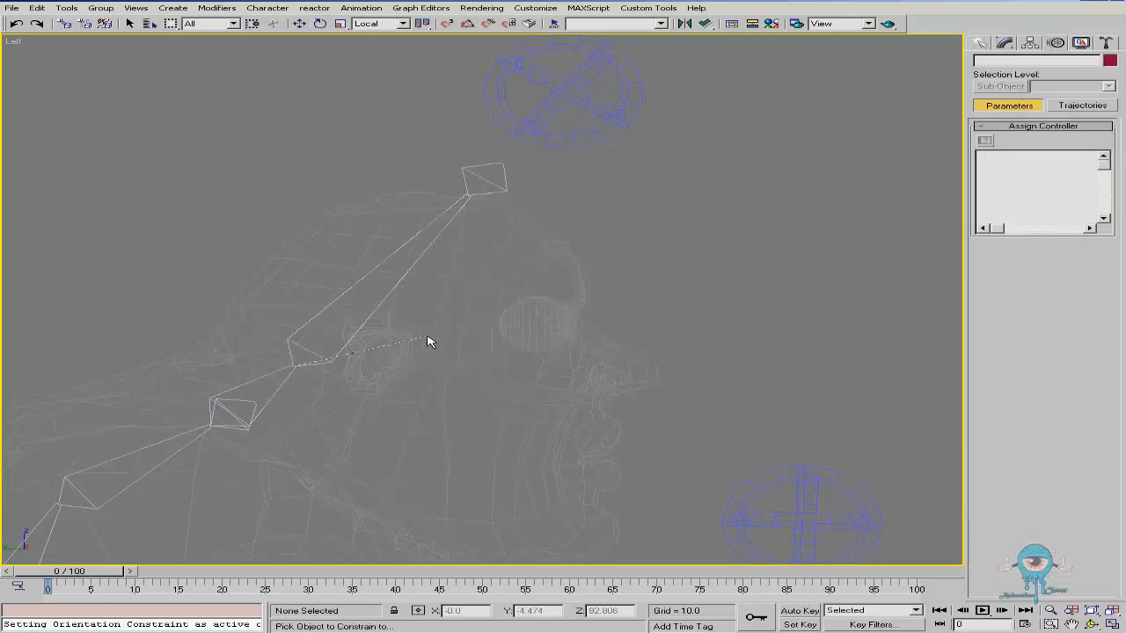
click(594, 128)
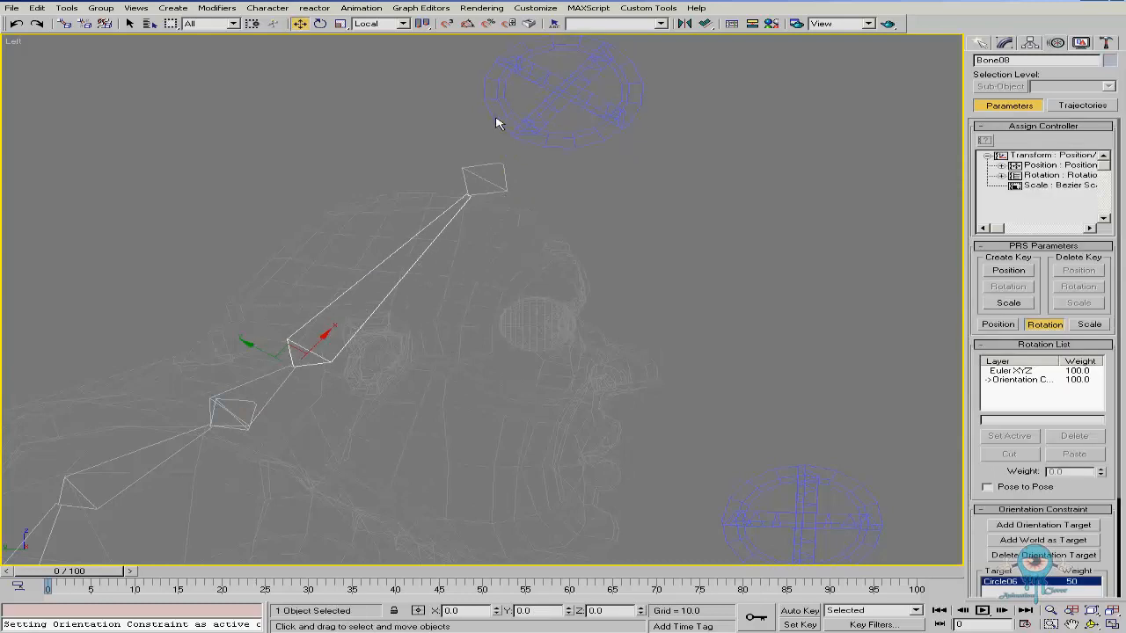
scroll(606, 227, down, 3)
Return the viewport to shaded display and test-rotate Circle06 to check how the neck and head bones follow
middle_drag(593, 283, 518, 221)
key(F3)
key(alt+z)
drag(511, 224, 525, 173)
right_click(590, 193)
right_click(590, 192)
click(545, 217)
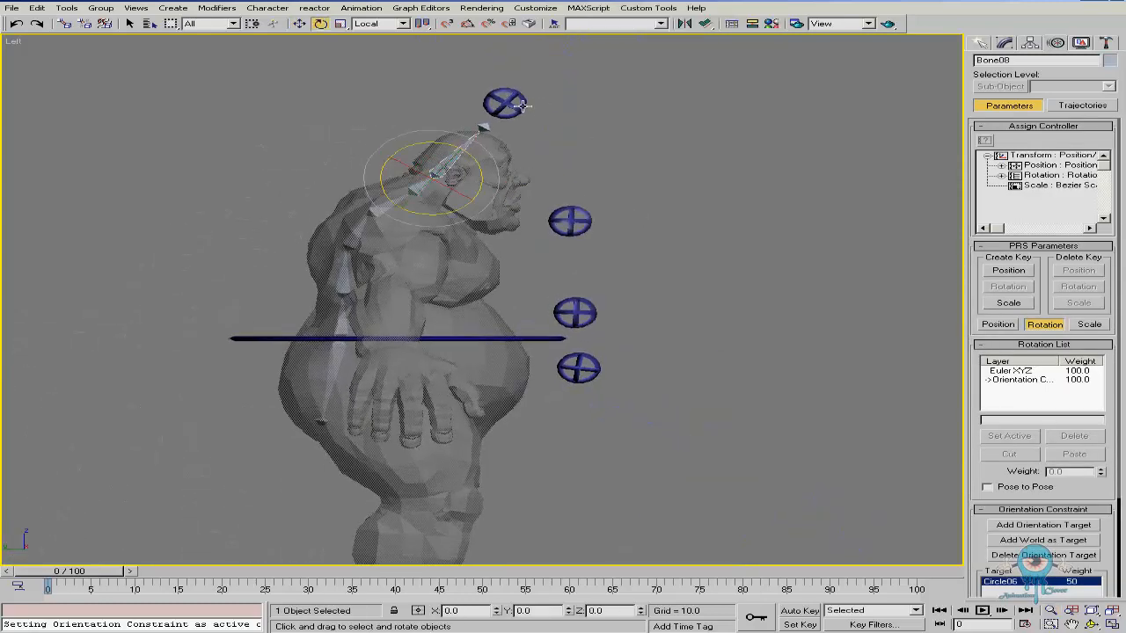
click(518, 104)
drag(552, 92, 518, 3)
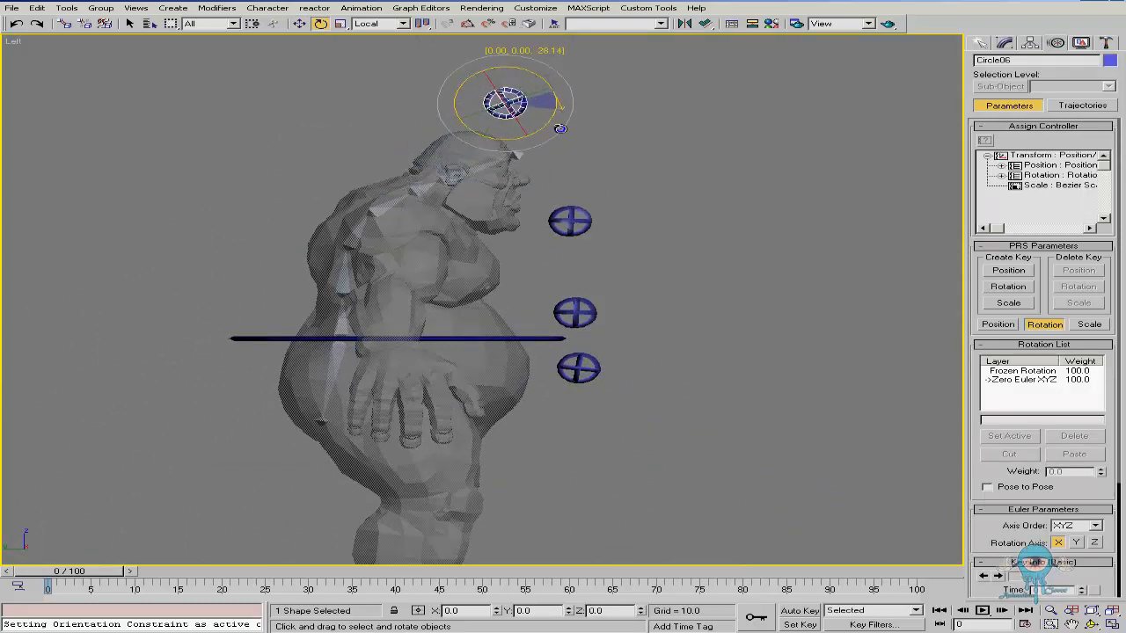
Test-rotate Circle05 and Circle04 one after the other to check the whole spine's reaction, cancelling the rotations
click(572, 220)
drag(611, 196, 641, 229)
click(591, 311)
drag(616, 291, 652, 238)
right_click(652, 237)
Test-rotate Circle05 and Circle06 together to check the combined bend of chest and head, cancelling the rotation
click(570, 220)
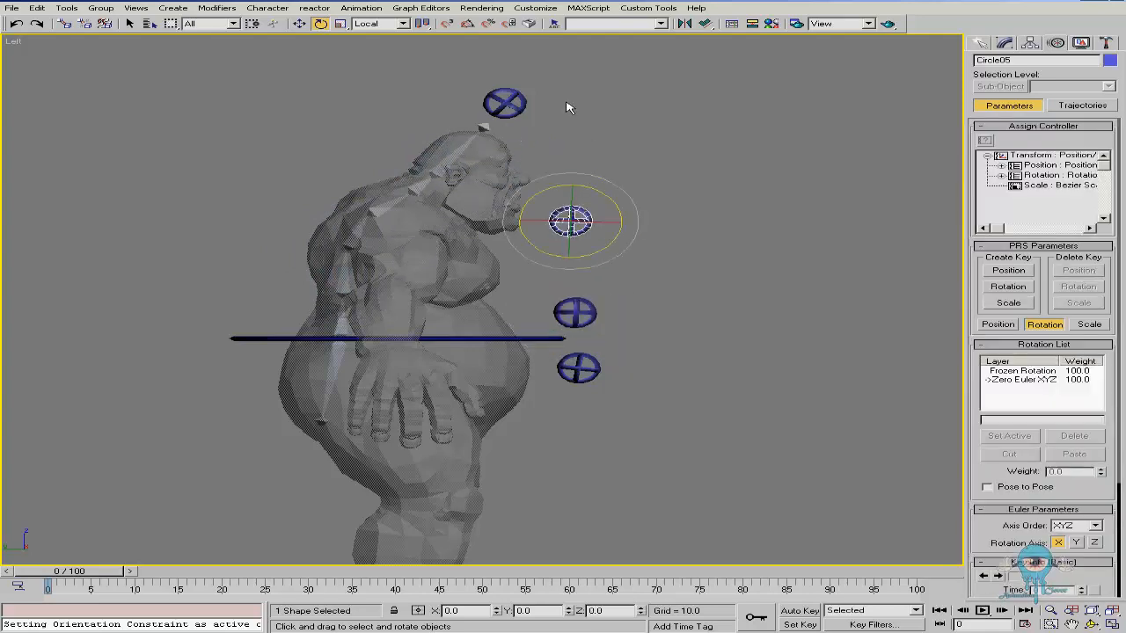
ctrl+click(504, 103)
drag(598, 191, 656, 237)
right_click(656, 237)
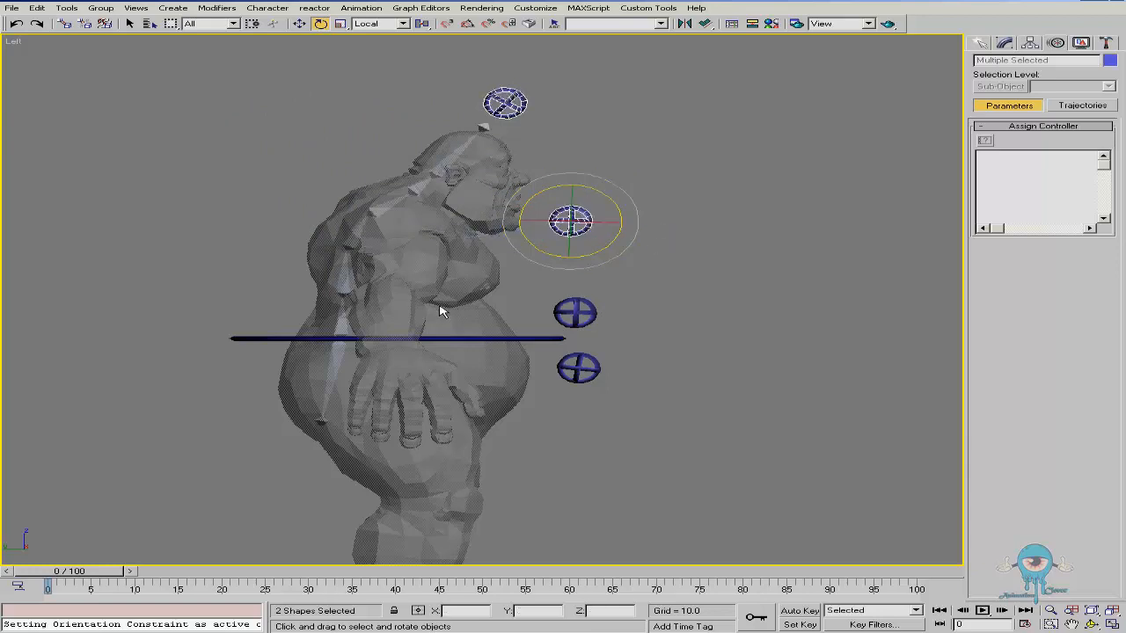
Test-rotate Circle04 to examine how the lower spine bones bend, and undo the rotation
middle_drag(442, 260, 414, 272)
scroll(400, 231, up, 3)
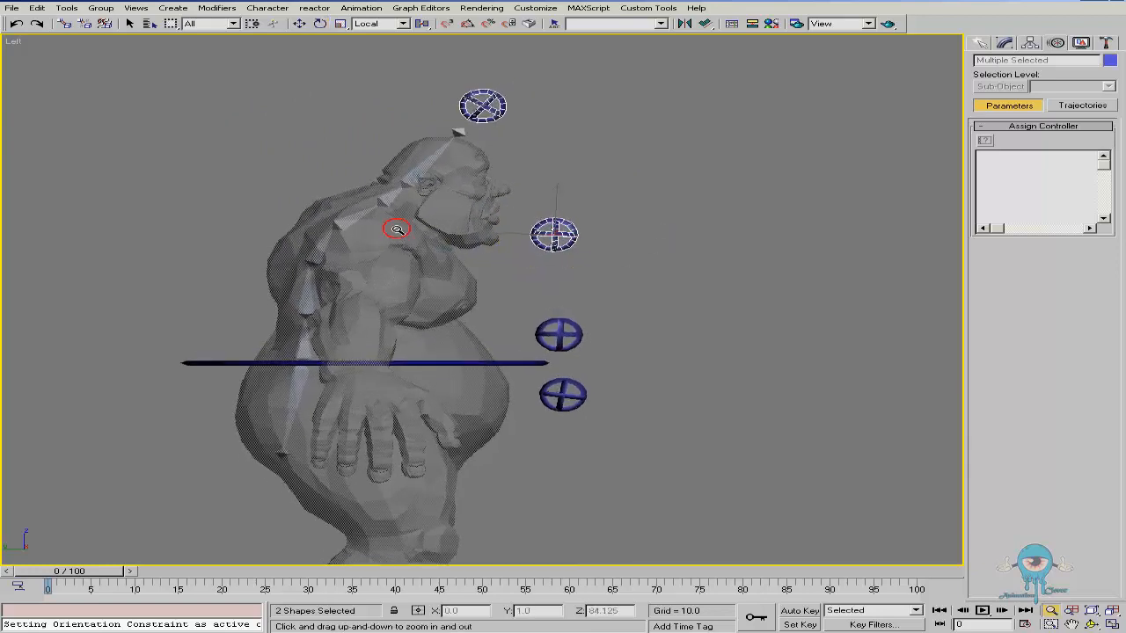
click(575, 327)
middle_drag(465, 321, 512, 328)
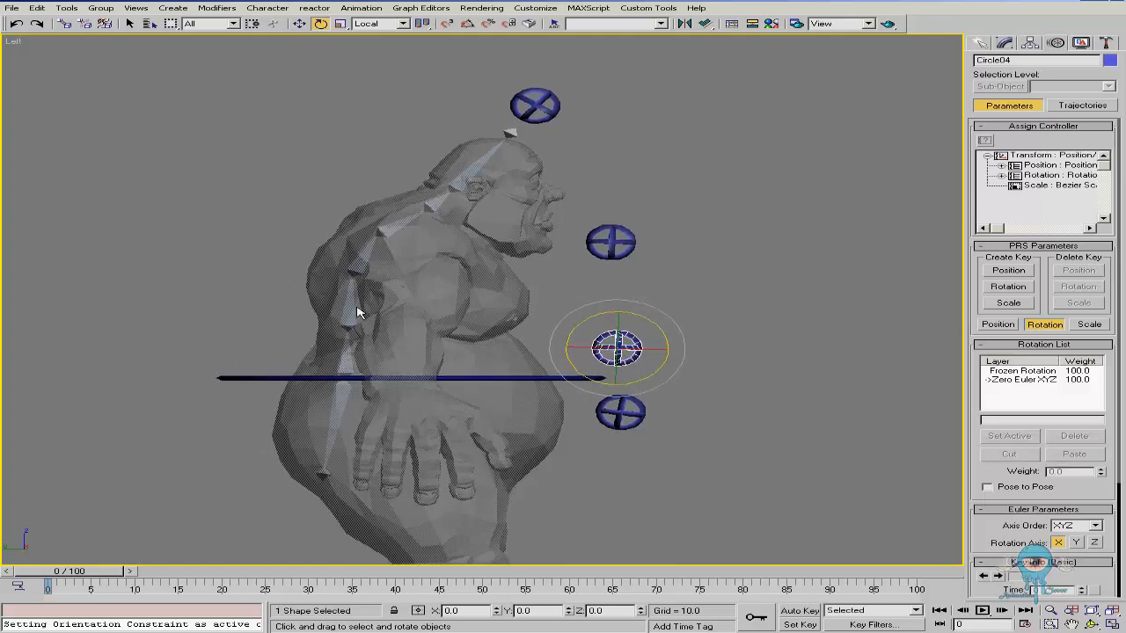
drag(659, 327, 684, 384)
drag(634, 315, 681, 359)
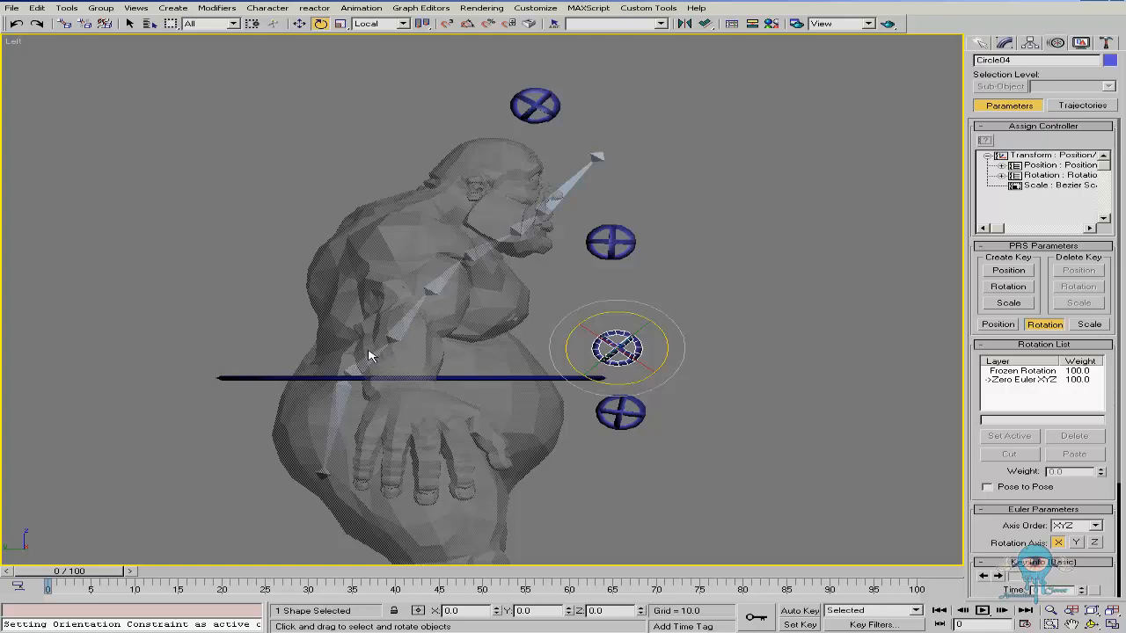
key(ctrl+z)
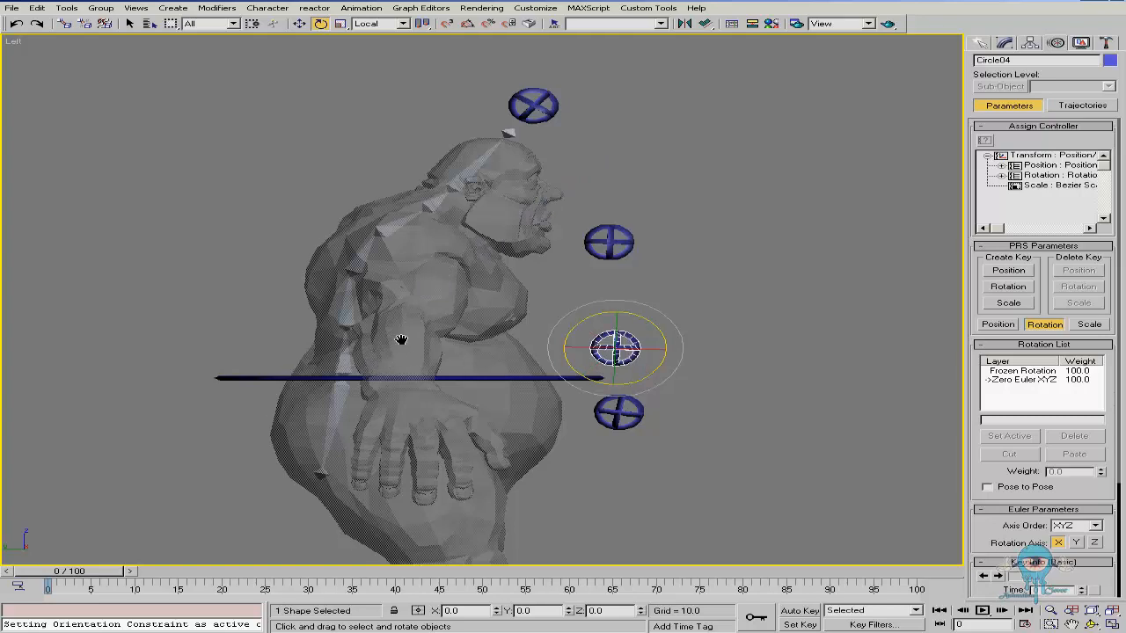
Create a Point helper of size 2.0 with cross and box display, near the base of Bone03
scroll(395, 352, up, 3)
click(334, 365)
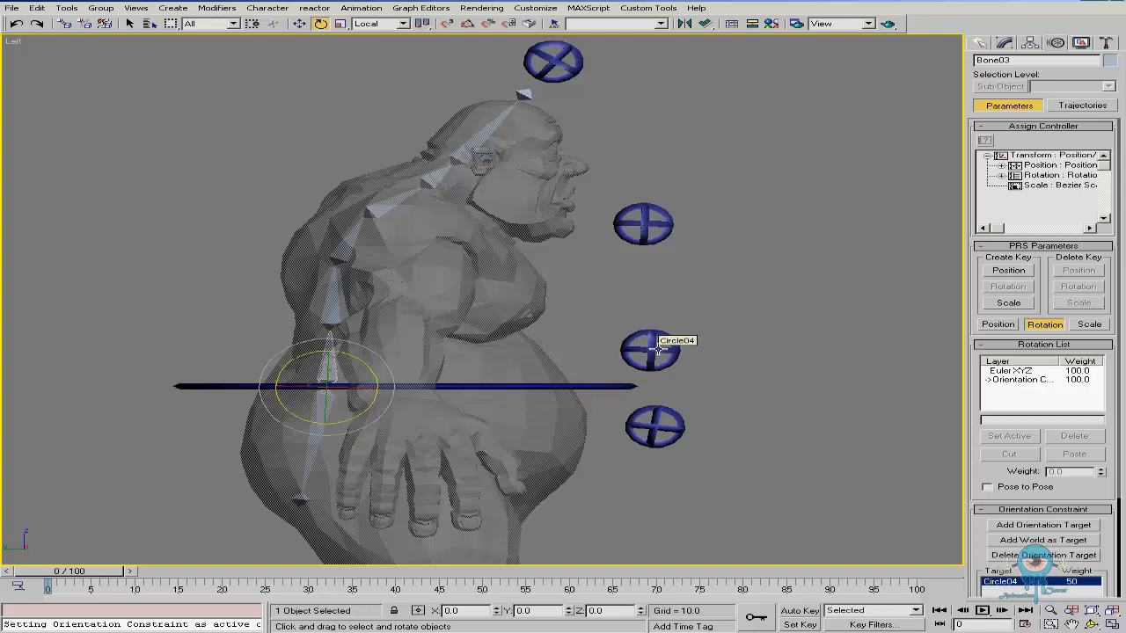
middle_drag(418, 330, 439, 314)
key(ctrl+r)
drag(404, 322, 328, 379)
key(alt+z)
scroll(327, 380, up, 5)
key(e)
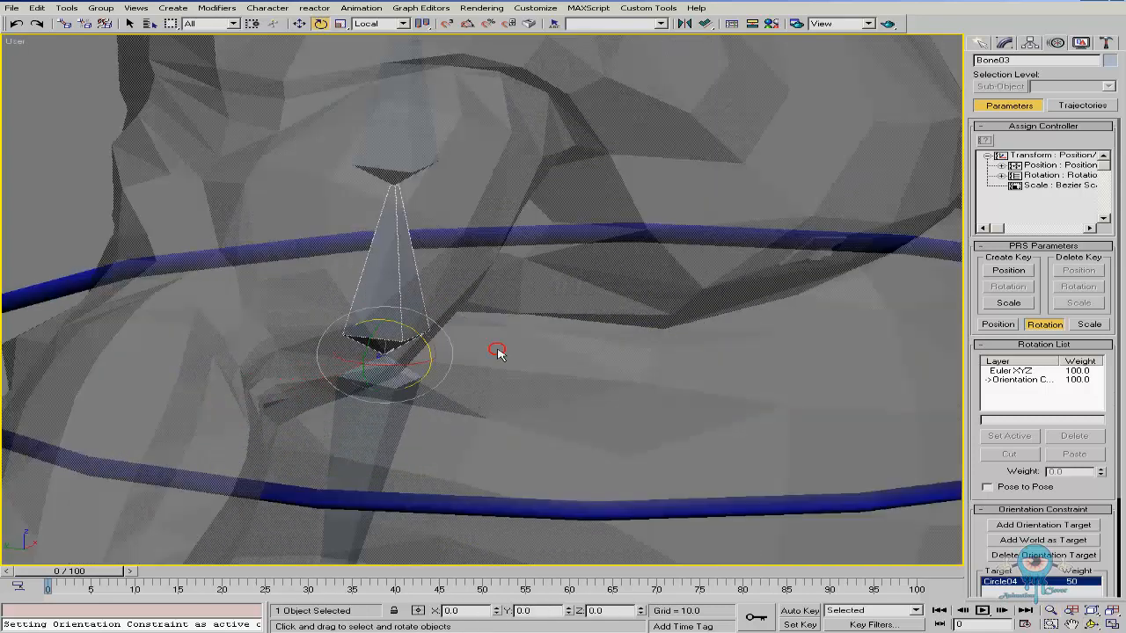
middle_drag(551, 335, 519, 348)
click(979, 44)
click(1009, 136)
click(506, 360)
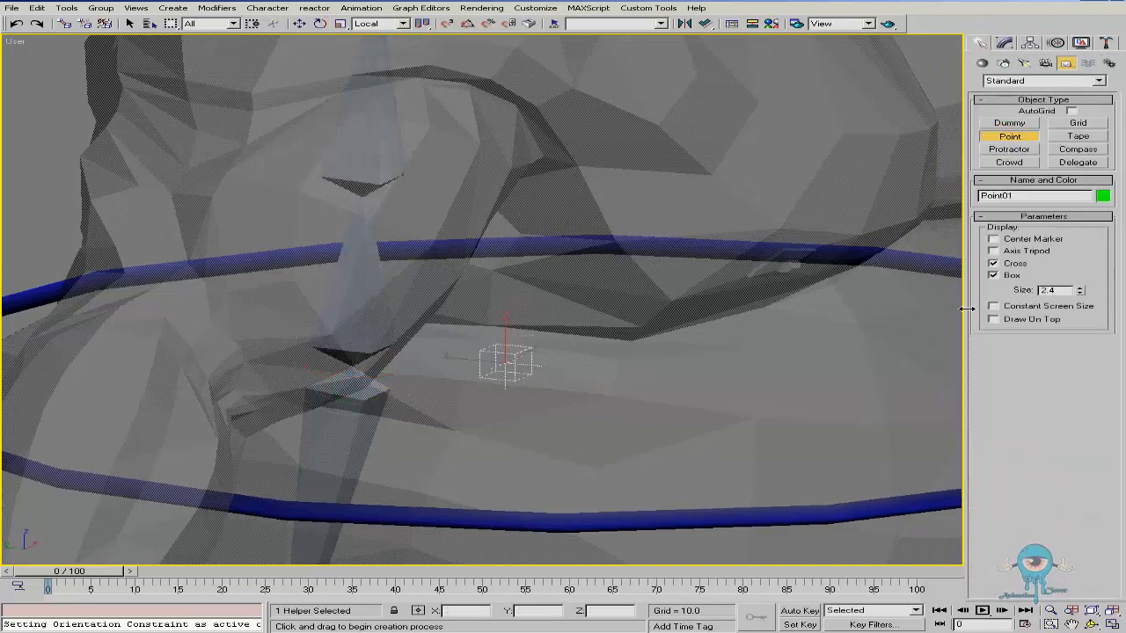
key(Return)
Align the point helper to Bone03's pivot point in position, and match its orientation on the X, Y and Z axes
middle_drag(625, 346, 635, 337)
key(alt+z)
drag(416, 346, 416, 332)
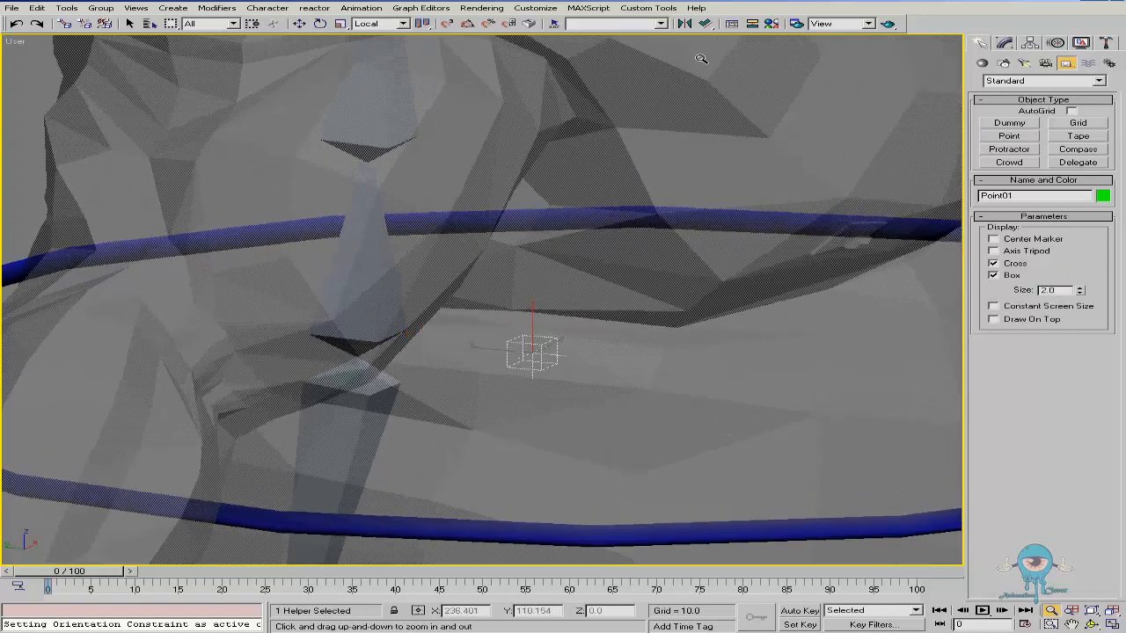
click(706, 23)
click(378, 327)
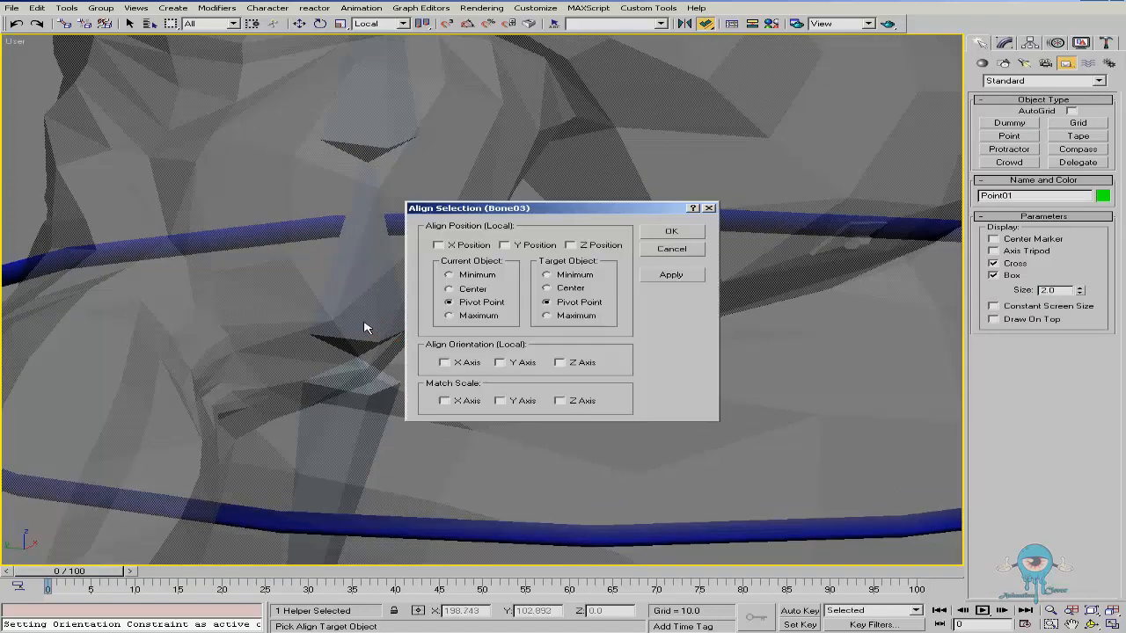
click(515, 246)
click(571, 245)
click(444, 362)
click(499, 362)
click(560, 363)
click(691, 230)
Link the point helper to the large ring control around the ogre's waist
middle_drag(549, 357, 448, 346)
click(58, 24)
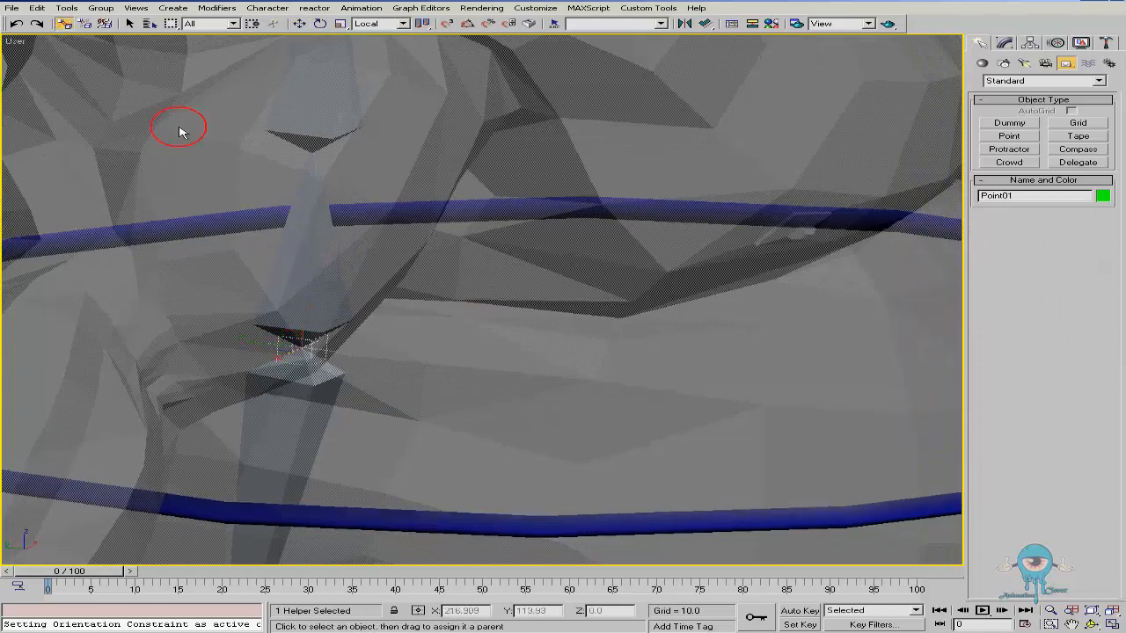
drag(322, 349, 580, 322)
drag(718, 222, 719, 213)
scroll(544, 306, down, 5)
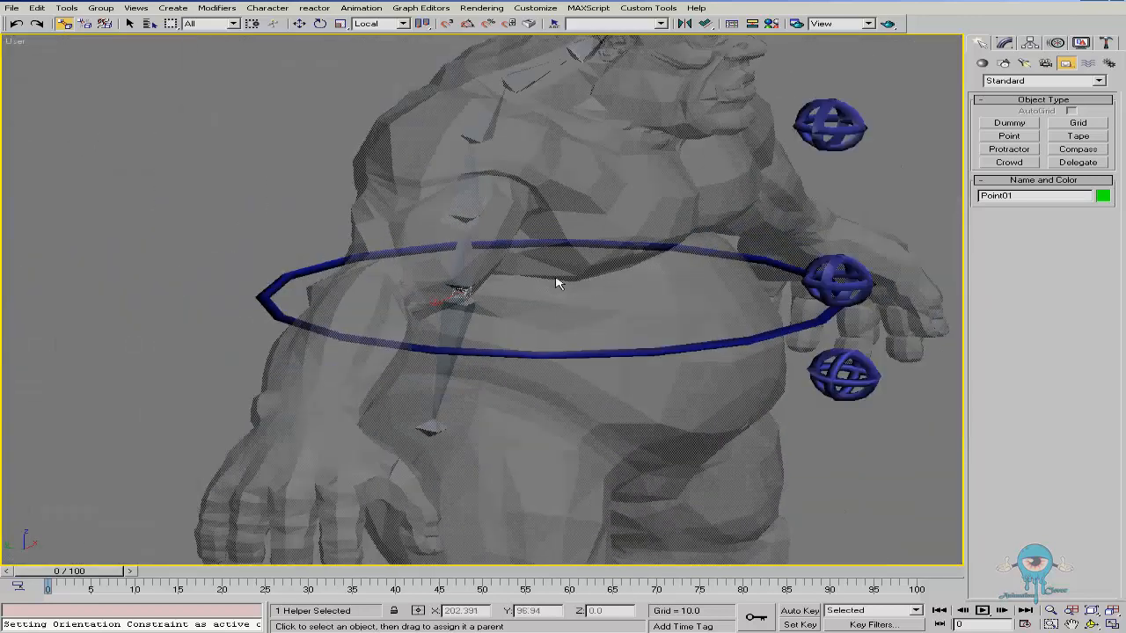
right_click(458, 277)
click(490, 297)
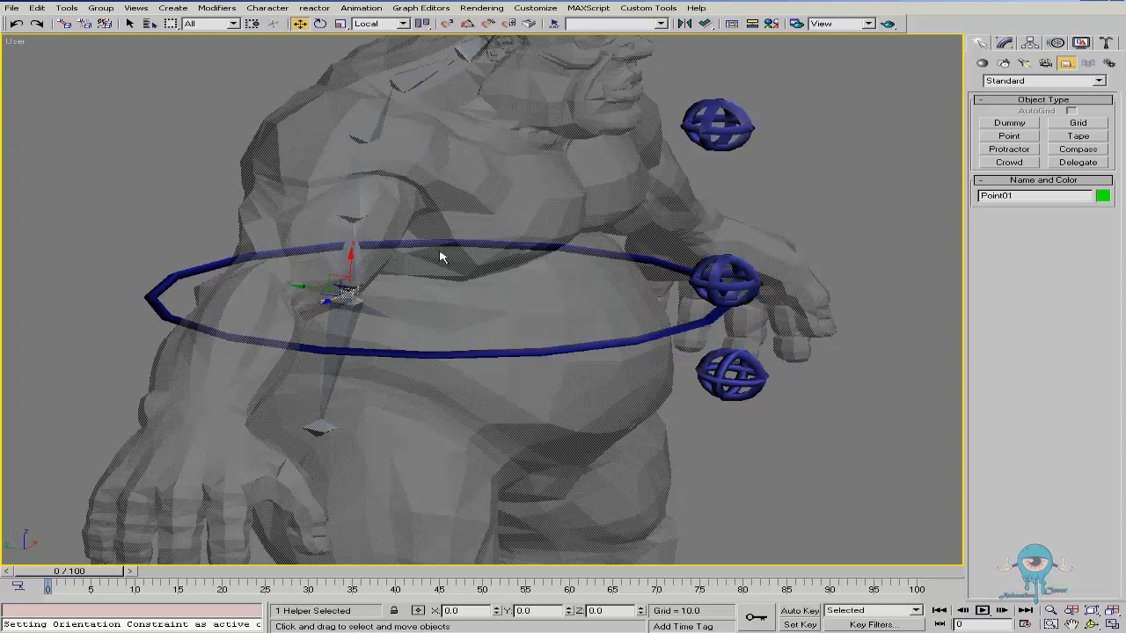
Add Point01 at the base of Bone03 as a second target of Bone03's orientation constraint
scroll(355, 261, up, 2)
click(359, 268)
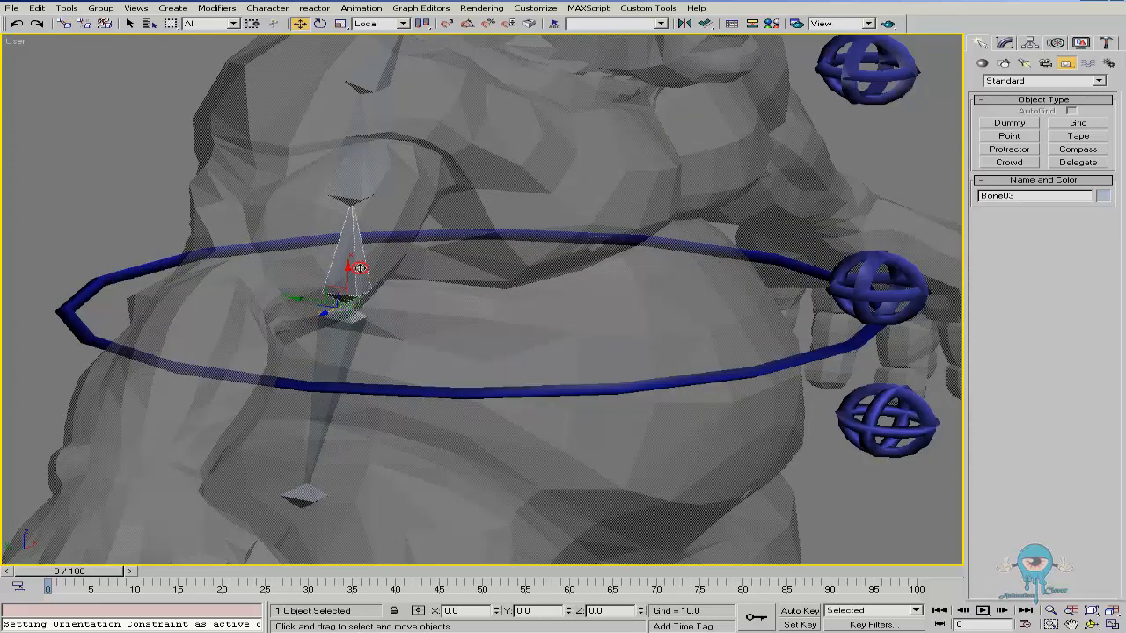
key(F3)
scroll(405, 291, up, 2)
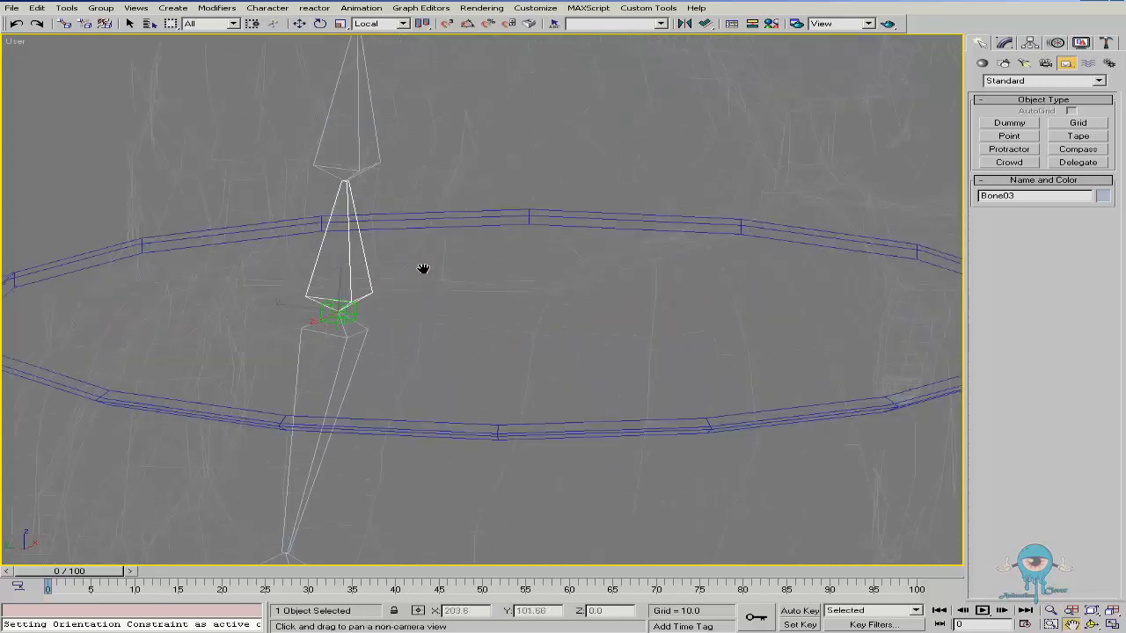
middle_drag(422, 269, 375, 282)
click(1057, 43)
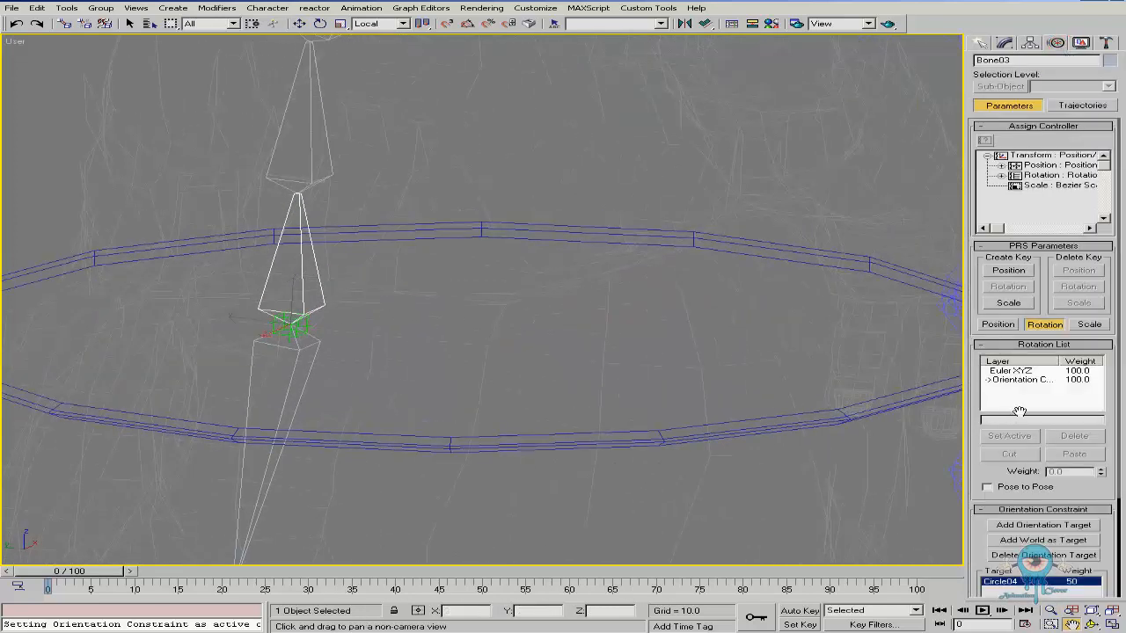
scroll(979, 477, down, 3)
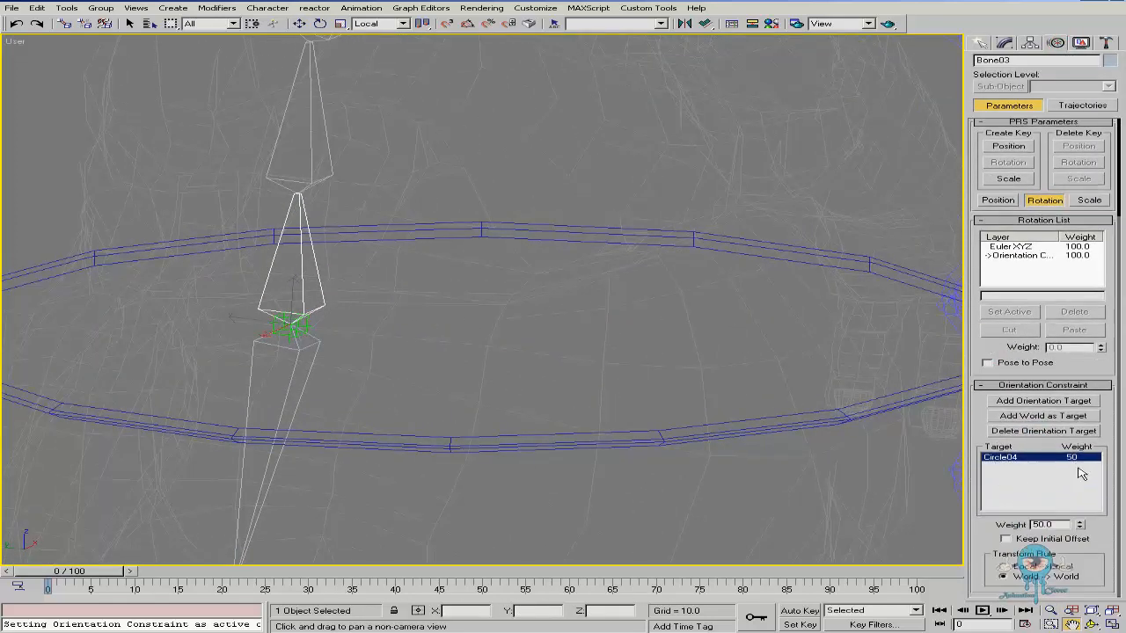
drag(508, 320, 542, 315)
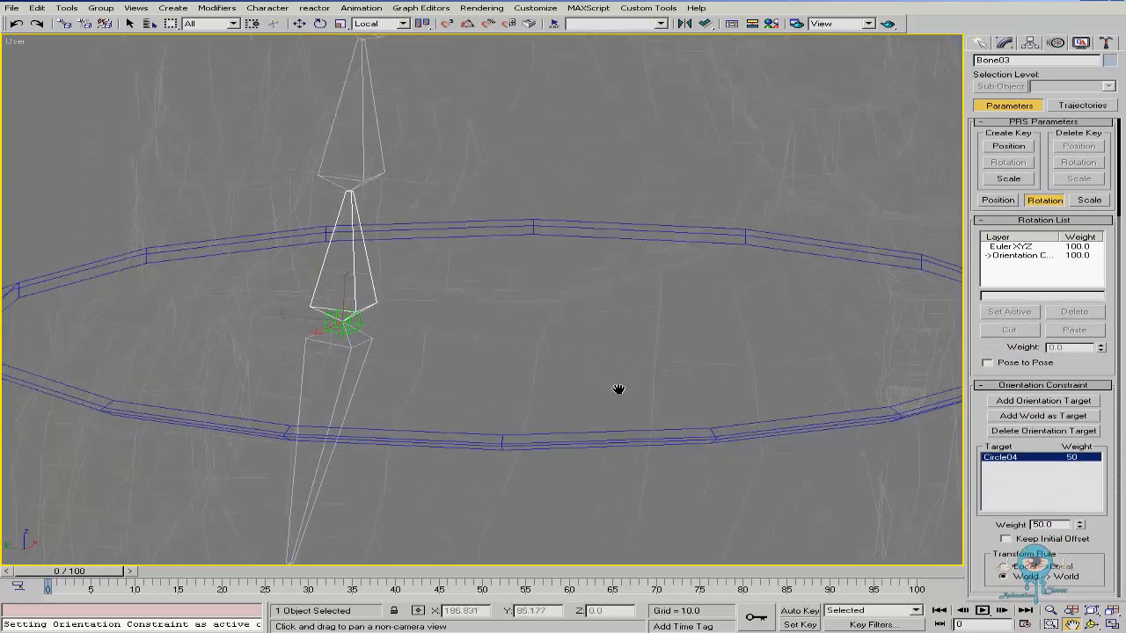
click(1045, 401)
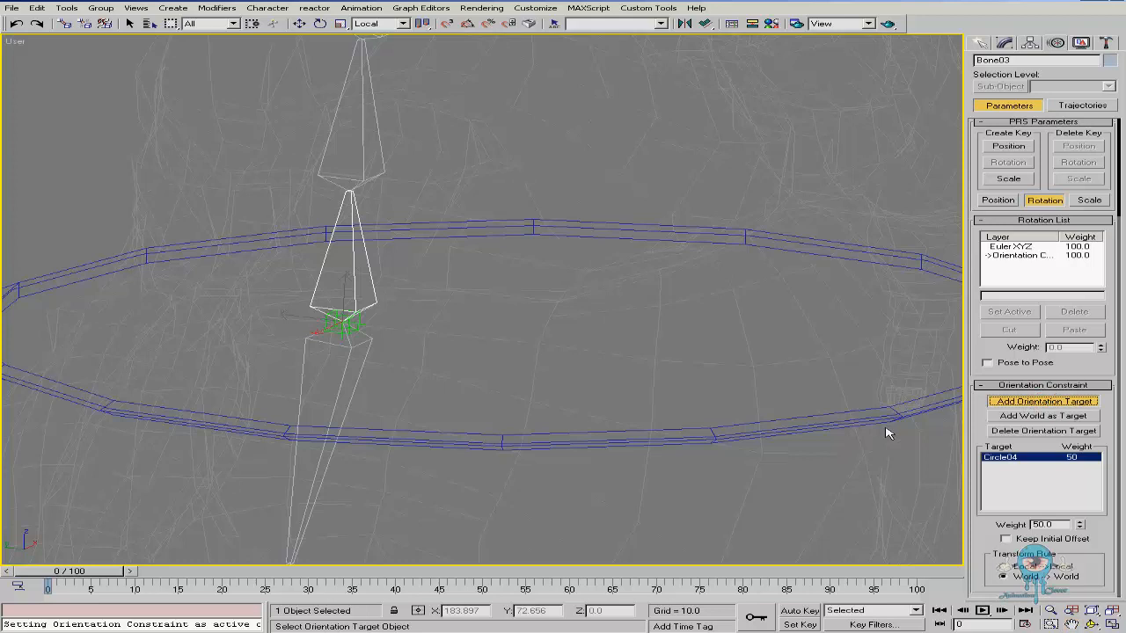
click(362, 325)
middle_drag(469, 307, 369, 323)
scroll(369, 324, down, 2)
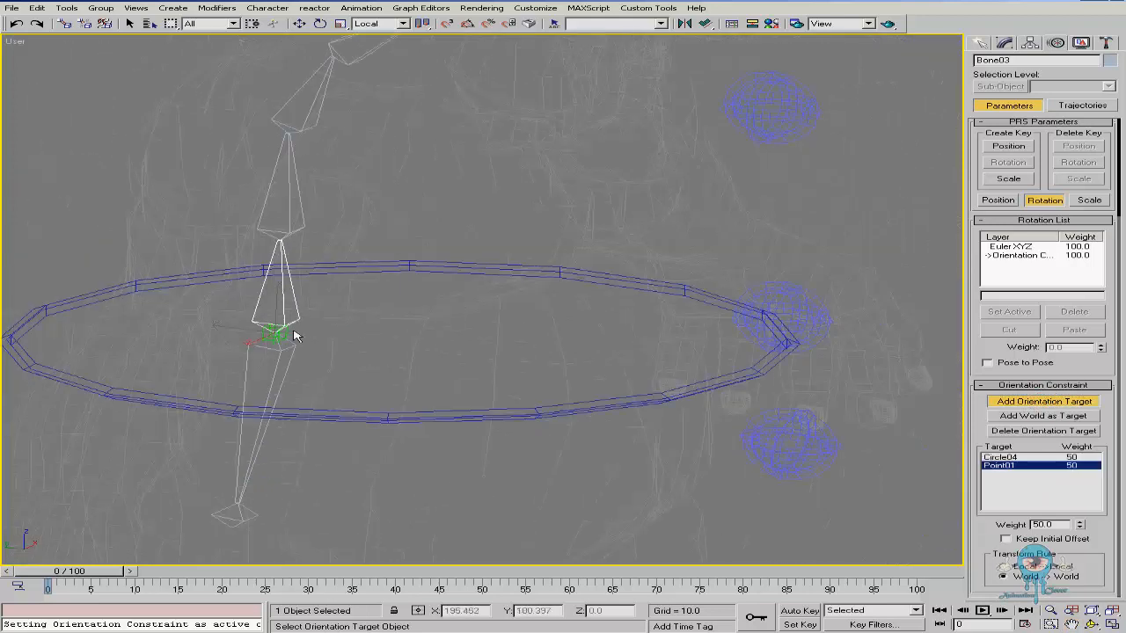
right_click(711, 341)
Set the weights of Bone03's orientation targets to 35 for Circle04 and 65 for Point01
right_click(709, 354)
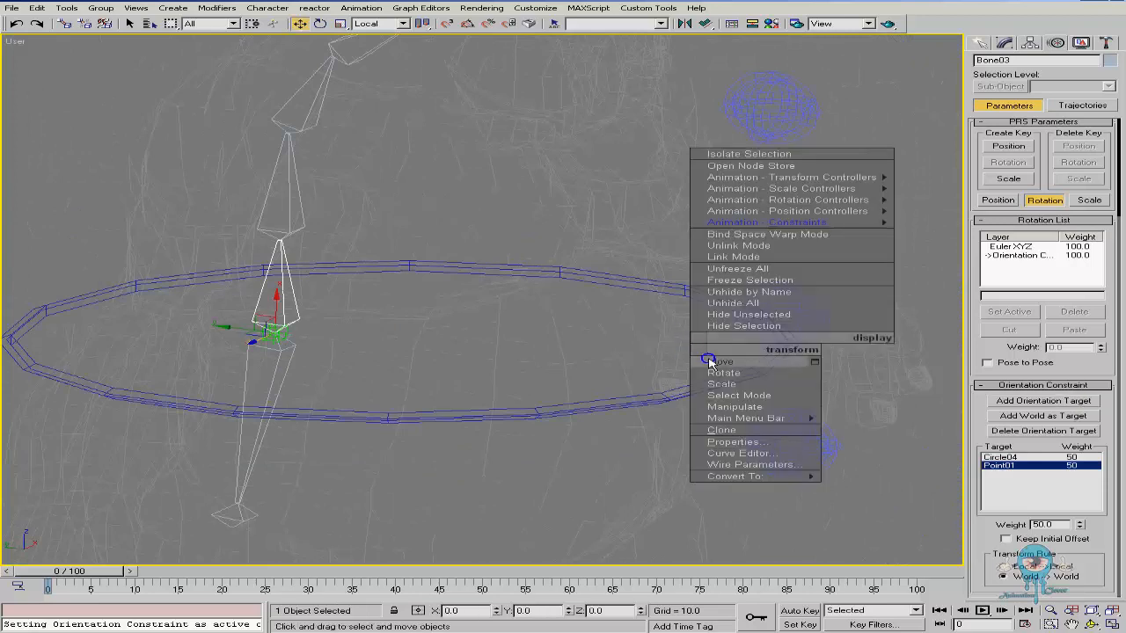
click(714, 373)
key(l)
key(alt+z)
mouse_move(472, 243)
mouse_down()
mouse_move(484, 181)
mouse_move(459, 248)
mouse_up()
key(ctrl+p)
click(648, 311)
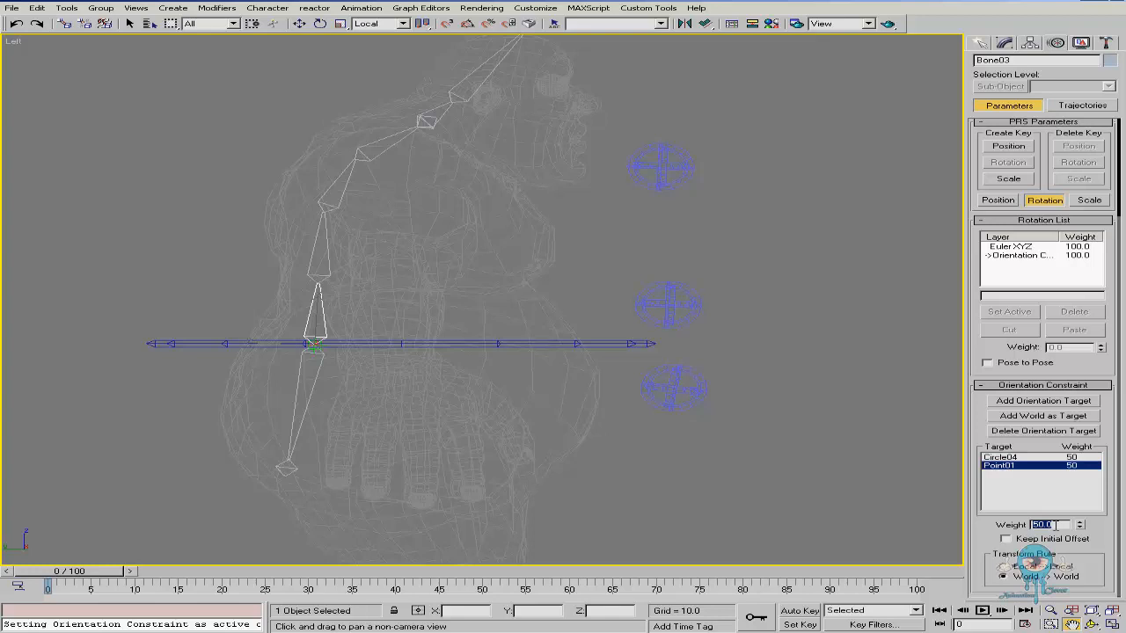
click(1018, 458)
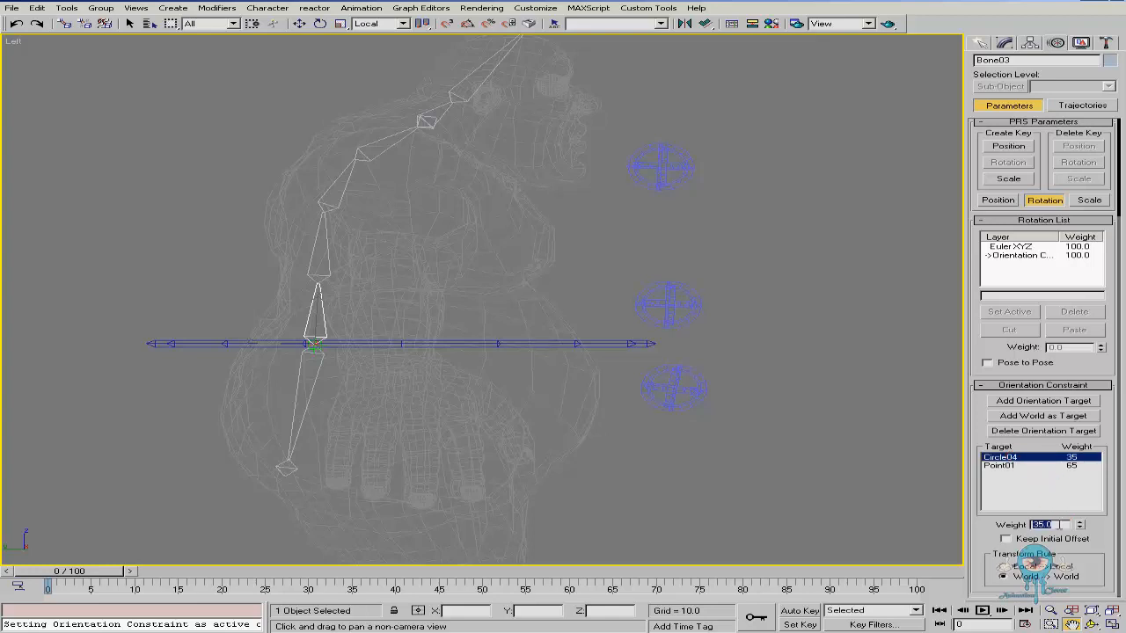
key(e)
right_click(805, 304)
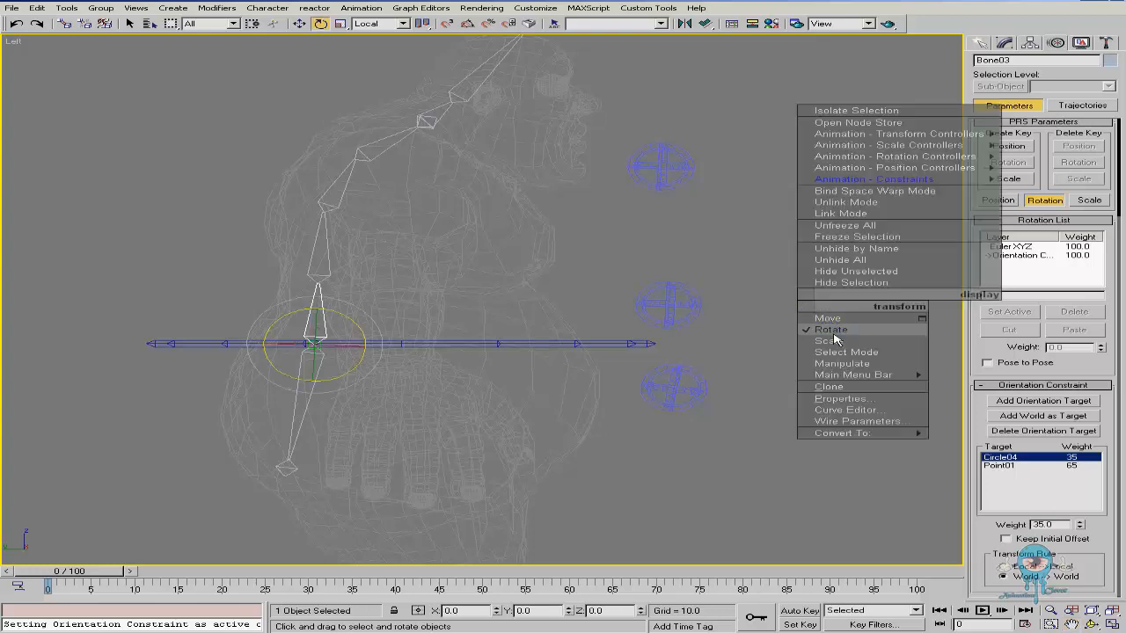
Test-rotate Circle04 forward and backward to check how Bone03 and the lower spine bend, cancelling each rotation
click(681, 303)
middle_drag(679, 297, 670, 345)
drag(692, 327, 723, 375)
right_click(723, 375)
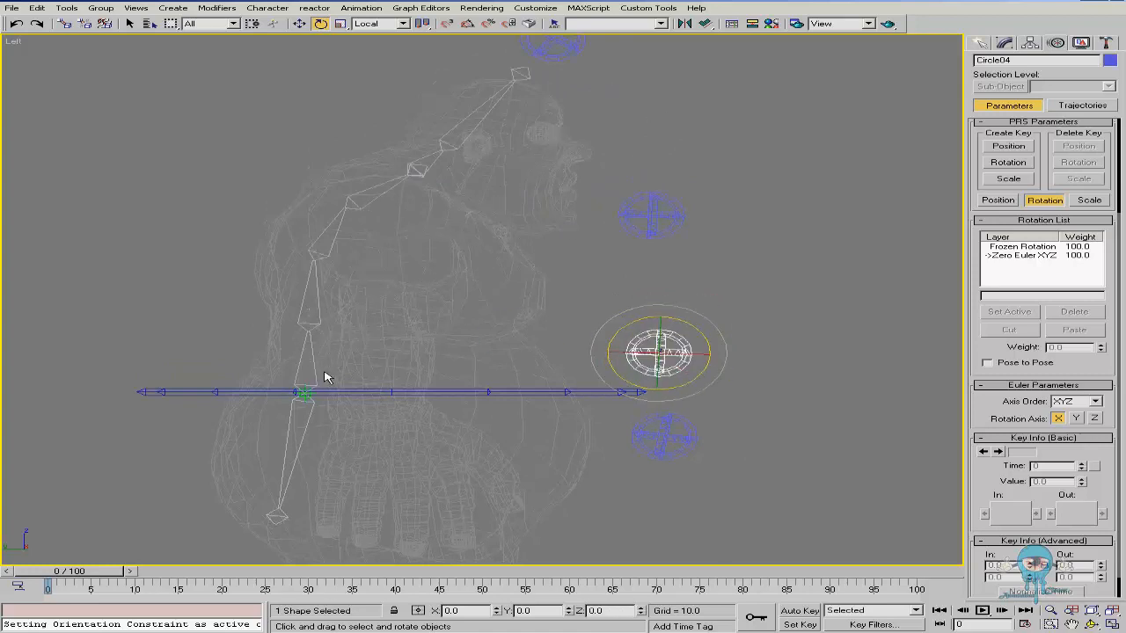
drag(685, 323, 709, 442)
right_click(708, 443)
drag(709, 345, 671, 239)
right_click(671, 238)
Test-rotate Circle05, Circle04 and Circle06 in combination to examine the bend of the whole spine, and undo the rotations
drag(674, 196, 719, 180)
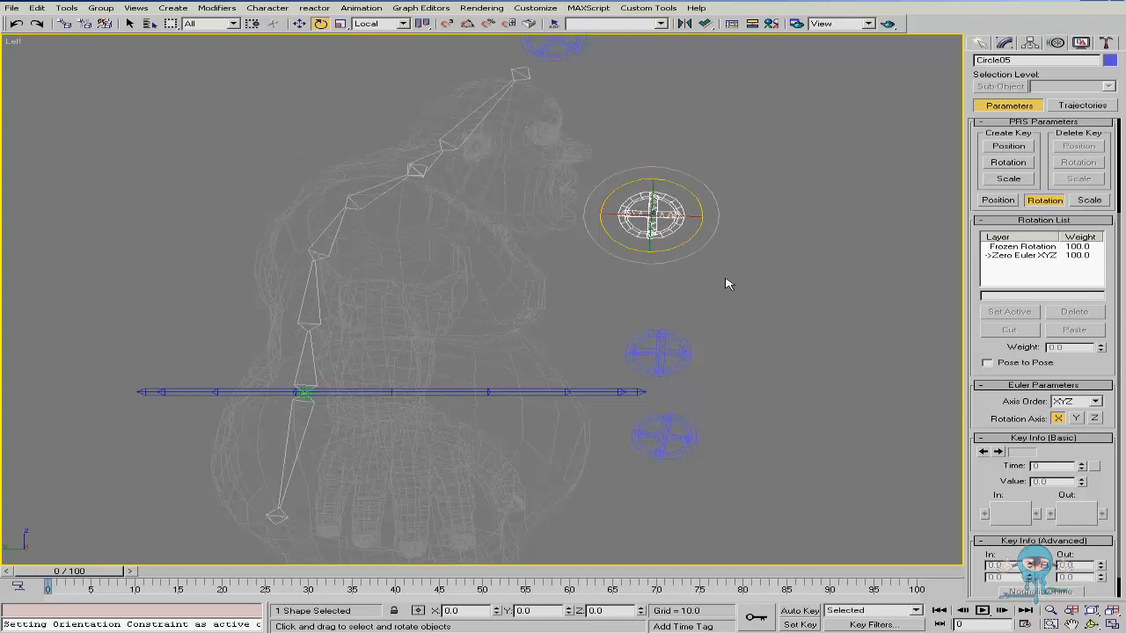
click(685, 345)
drag(690, 329, 729, 280)
drag(674, 206, 719, 249)
middle_drag(758, 287, 608, 289)
mouse_move(472, 60)
mouse_down()
mouse_move(487, 211)
mouse_move(473, 75)
mouse_up()
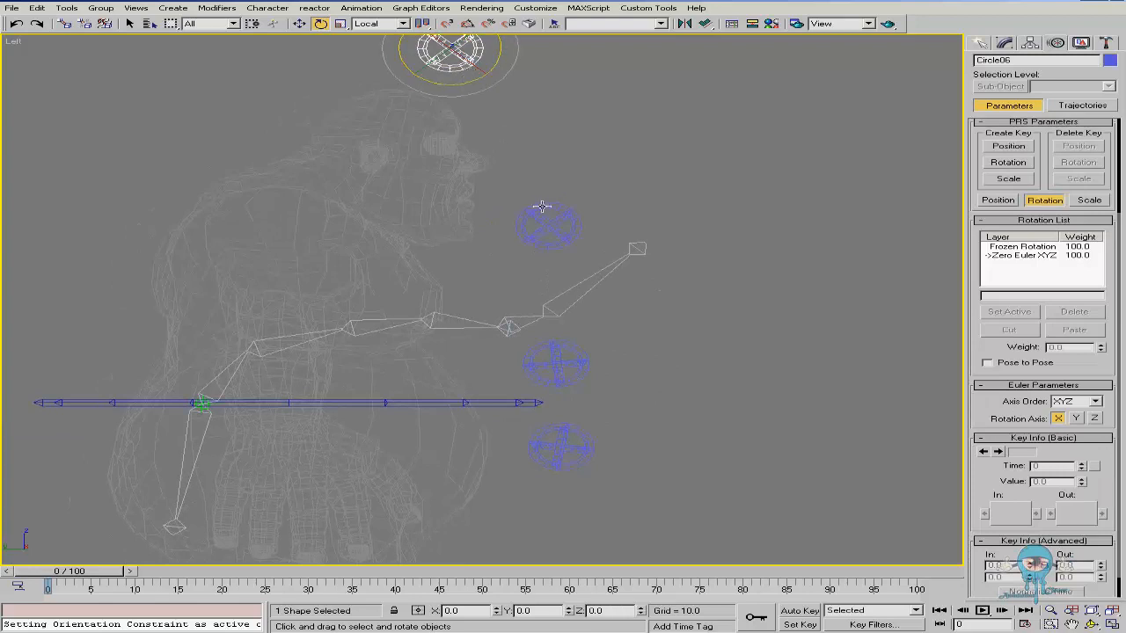
drag(548, 227, 570, 113)
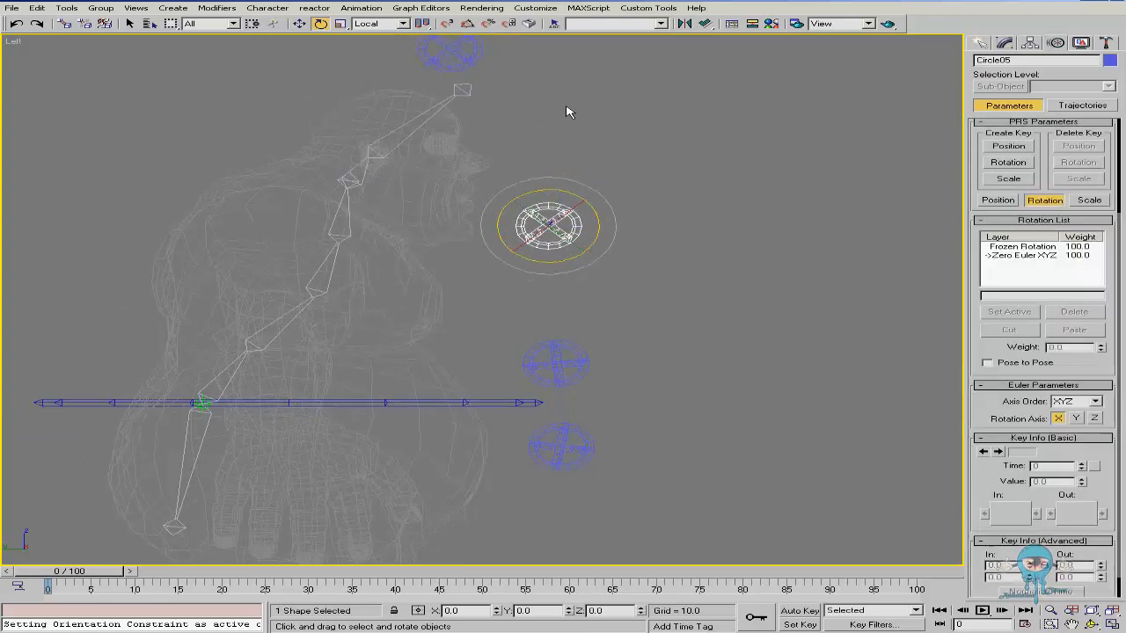
key(ctrl+z)
key(ctrl+z)
key(ctrl+z)
key(ctrl+z)
key(ctrl+z)
key(ctrl+z)
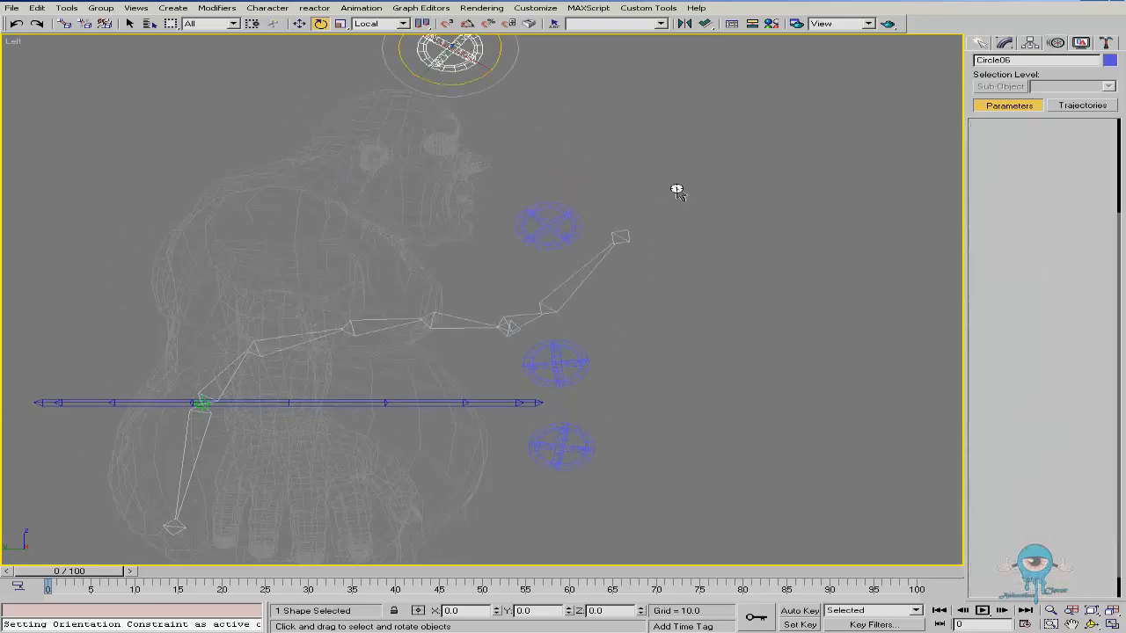
key(ctrl+z)
middle_drag(393, 273, 449, 244)
scroll(430, 230, down, 2)
scroll(447, 280, up, 2)
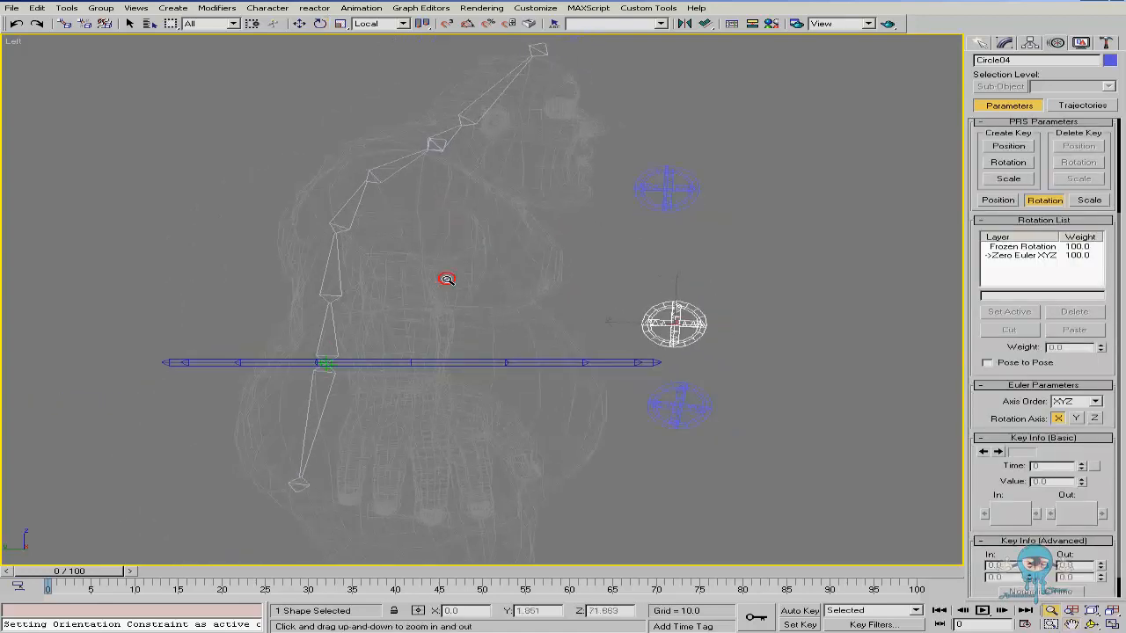
Test-rotate Circle03 from the side and from an angled front view to check the spine's reaction, cancelling the rotations
click(681, 410)
middle_drag(634, 376, 562, 378)
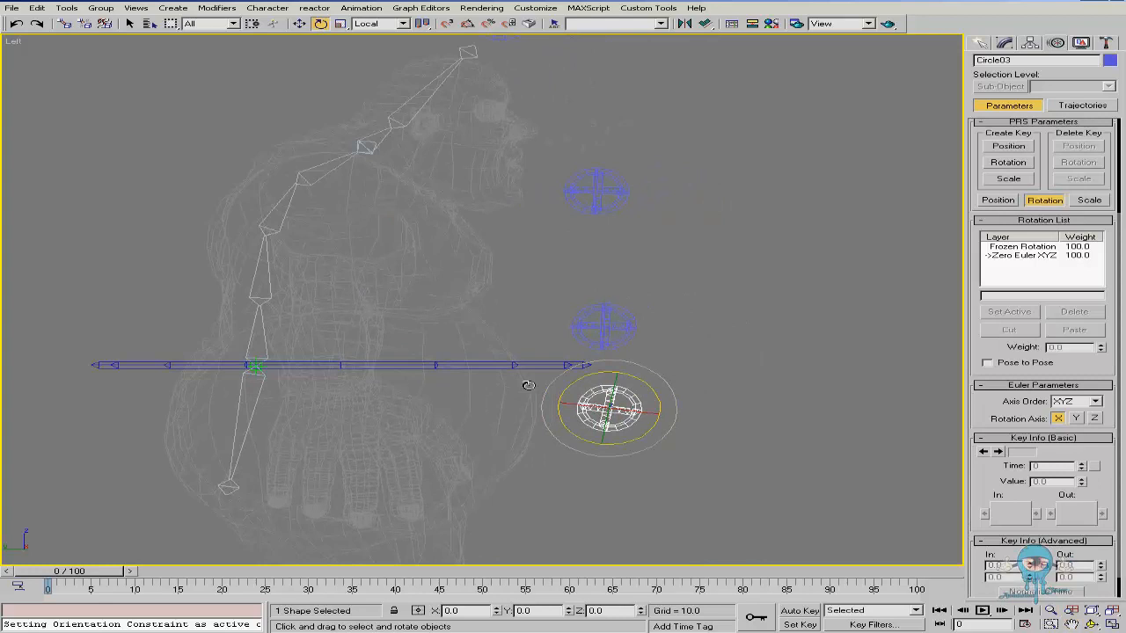
middle_drag(311, 396, 335, 409)
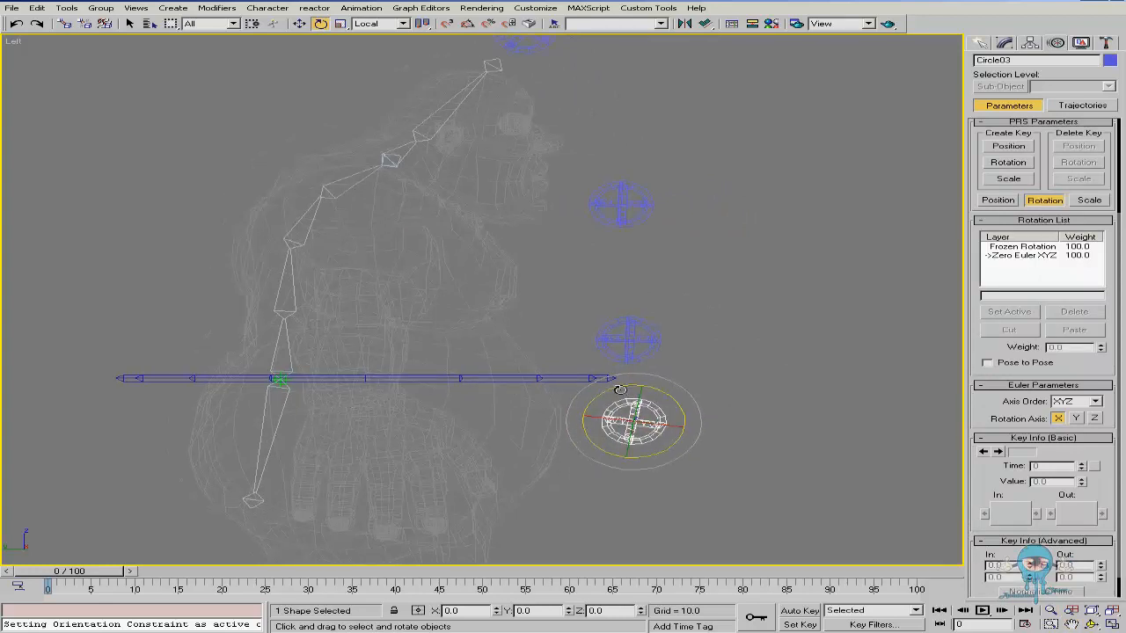
drag(620, 387, 618, 380)
right_click(618, 380)
alt+middle_drag(490, 355, 403, 350)
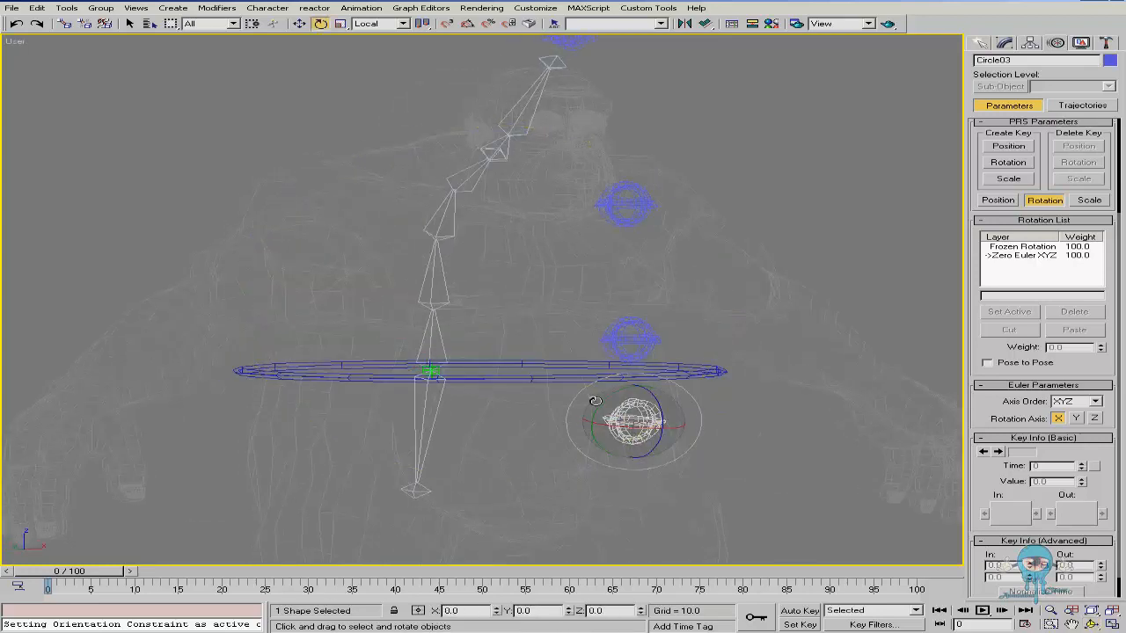
mouse_move(597, 404)
mouse_down()
mouse_move(585, 413)
mouse_move(614, 402)
mouse_up()
right_click(614, 402)
alt+middle_drag(551, 395, 536, 387)
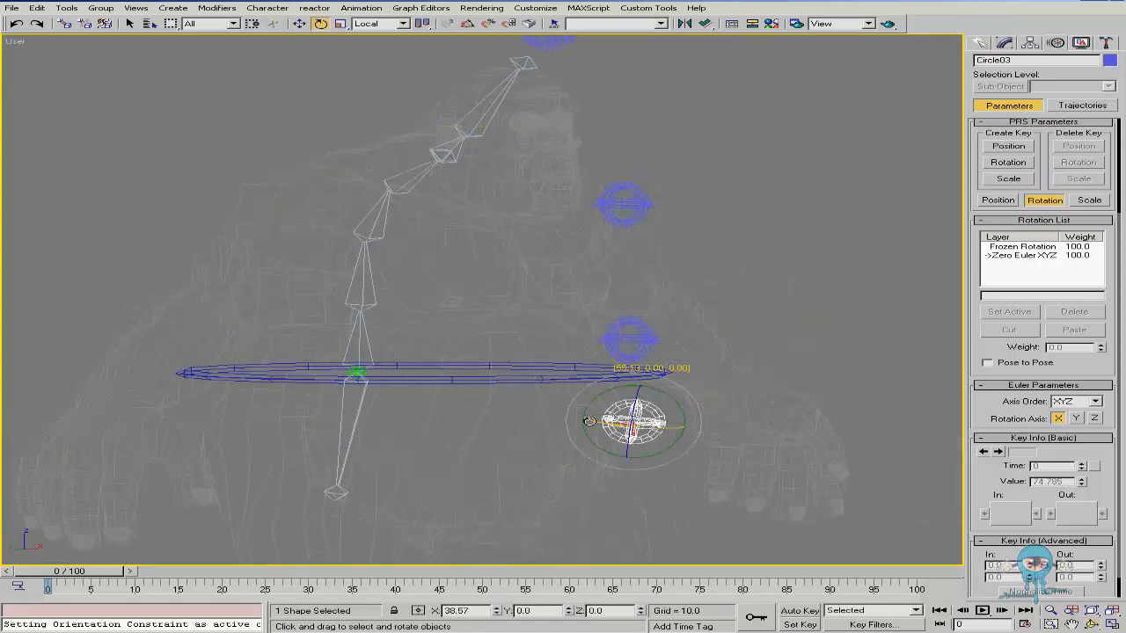
Return to a near-side view and test-rotate Circle03 about its other axes to compare the bones' response
alt+middle_drag(432, 361, 495, 363)
middle_drag(394, 401, 413, 354)
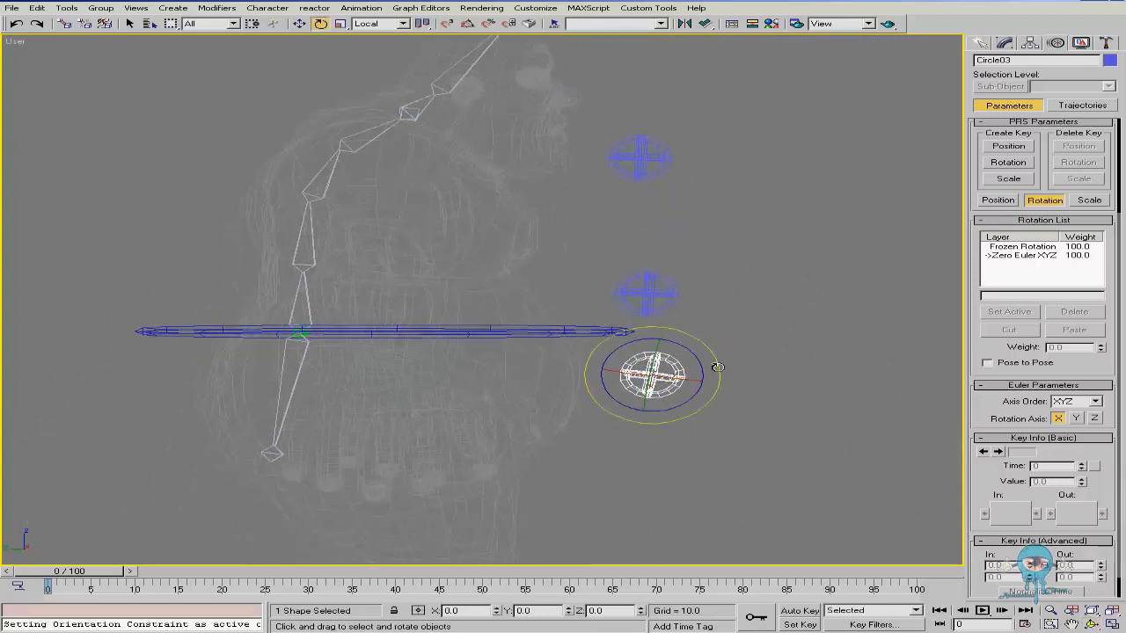
drag(700, 360, 656, 348)
right_click(678, 338)
right_click(656, 349)
drag(622, 374, 716, 382)
Review Bone03's orientation targets and weights, and test-rotate Circle03 once more to compare its influence on the bone
click(299, 276)
scroll(330, 299, up, 2)
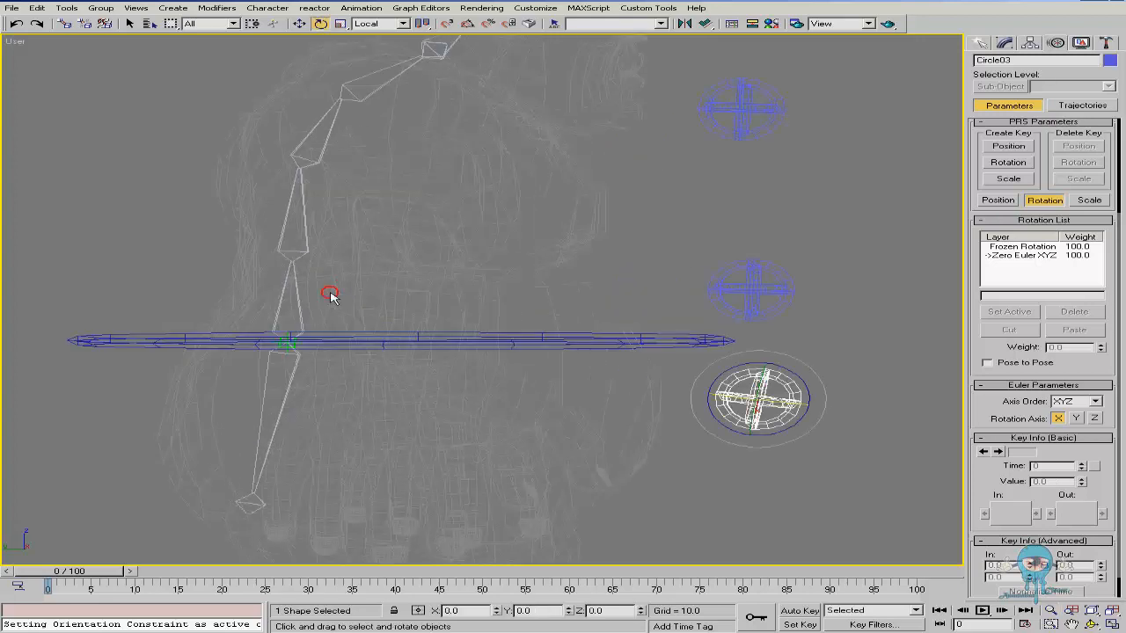
middle_drag(352, 299, 290, 283)
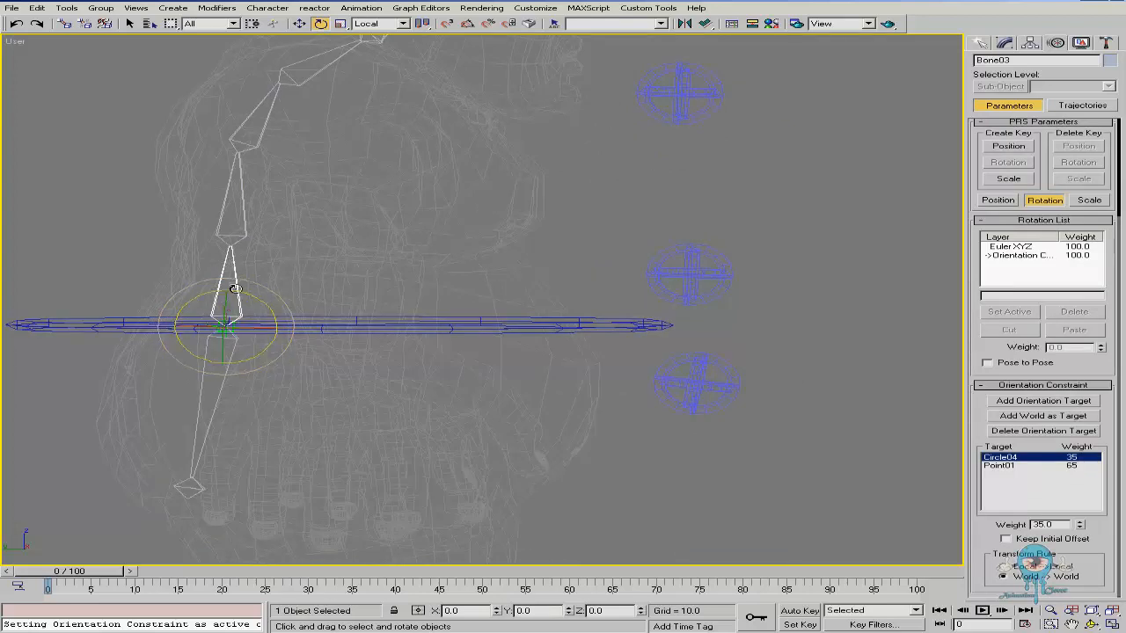
click(700, 379)
drag(737, 389, 763, 386)
click(241, 291)
click(189, 284)
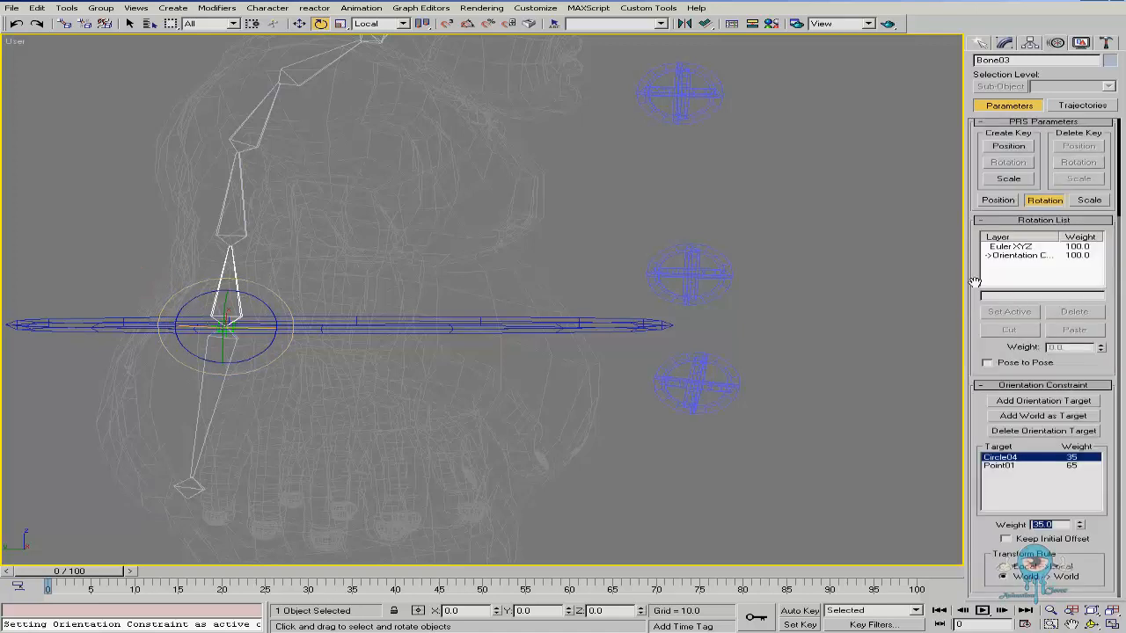
Add an Euler XYZ controller to the available slot of Bone03's rotation list
drag(972, 260, 983, 409)
click(1001, 172)
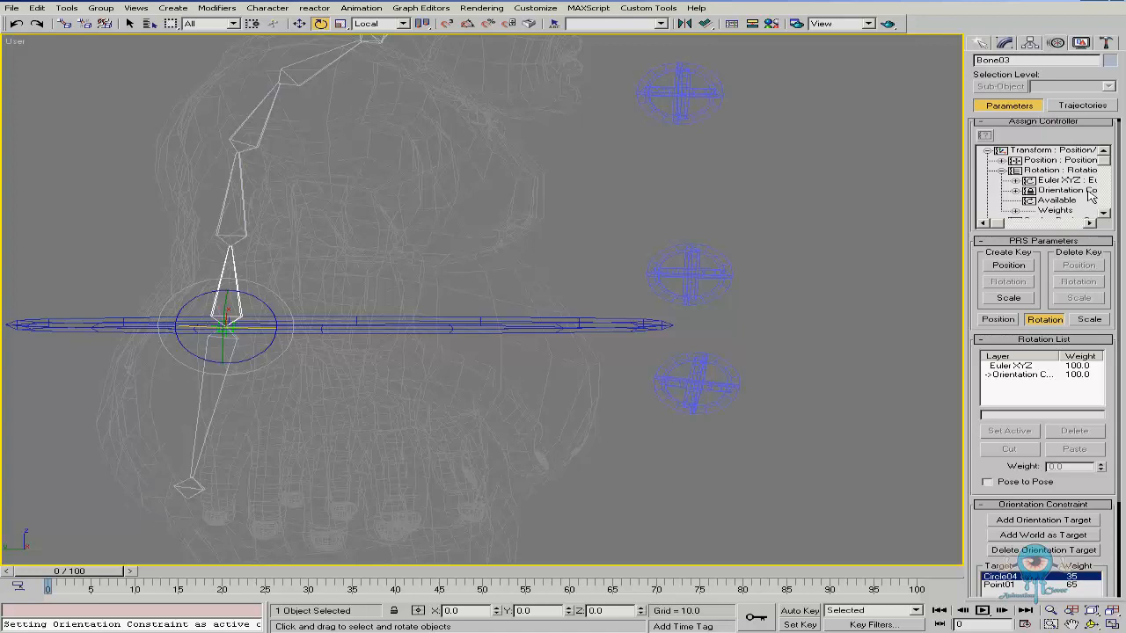
click(1054, 201)
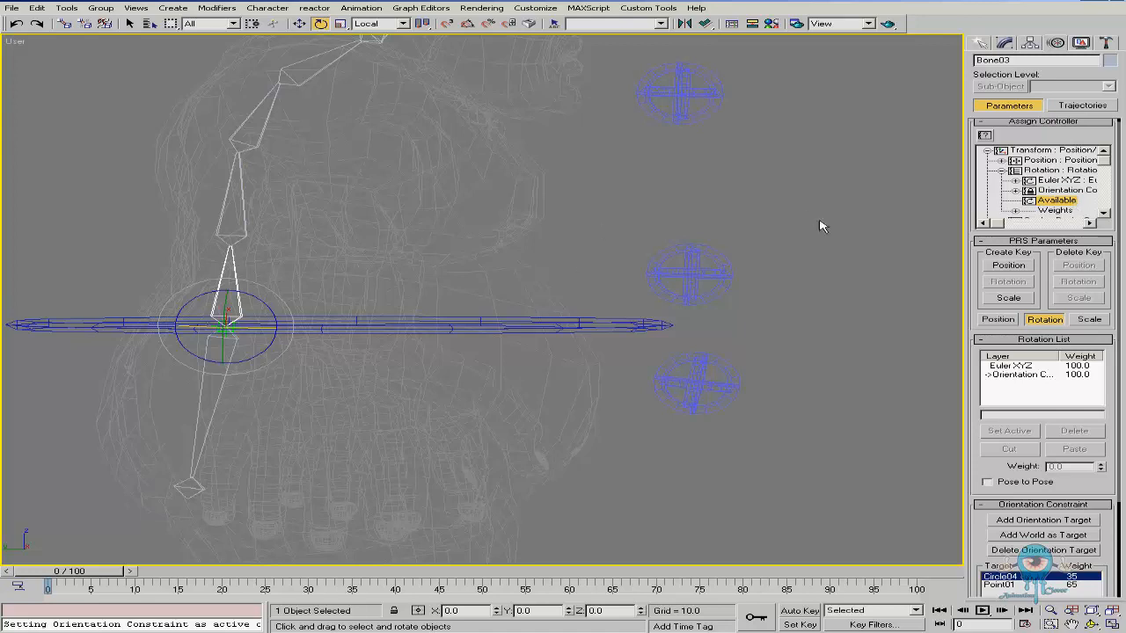
click(984, 137)
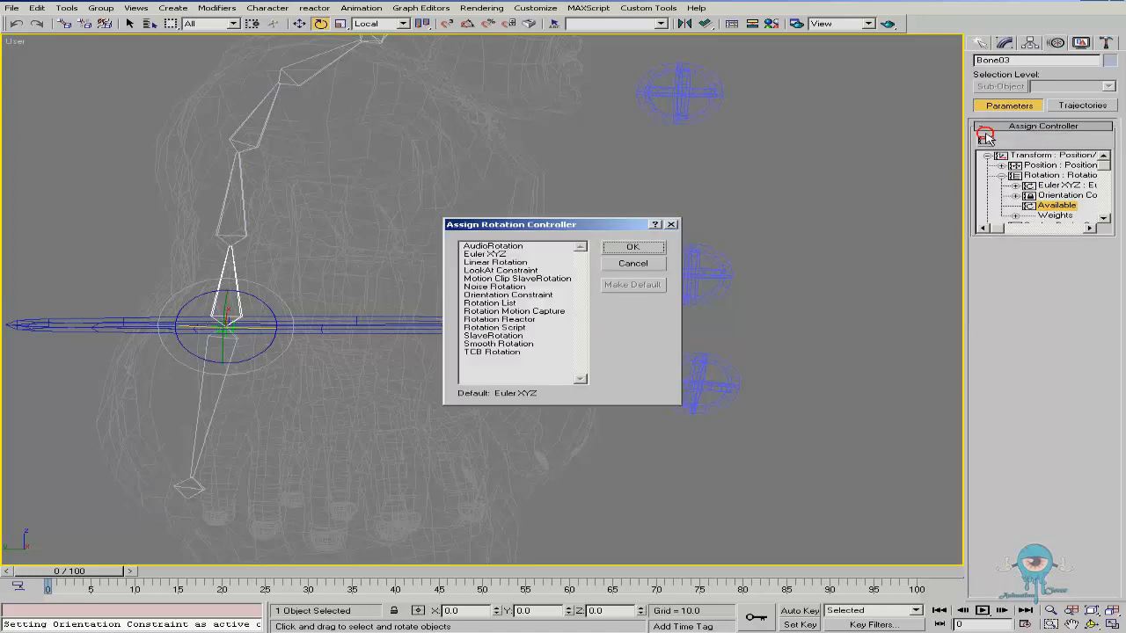
double_click(501, 255)
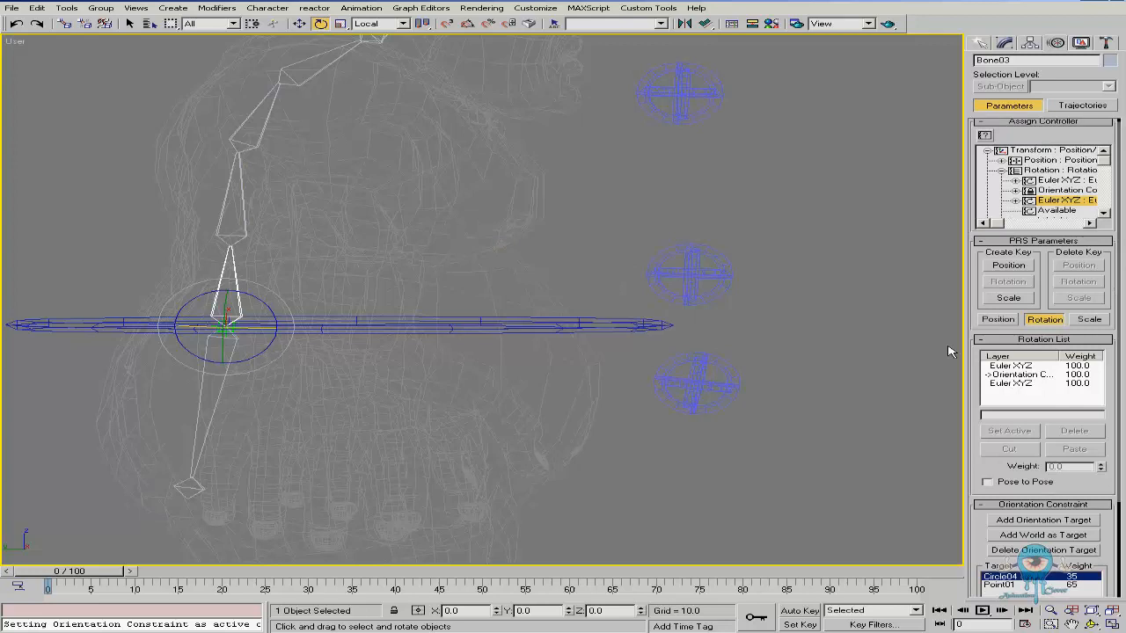
Rename Bone03's newly added Euler XYZ rotation layer, the last in the list, as WireX
scroll(972, 360, down, 2)
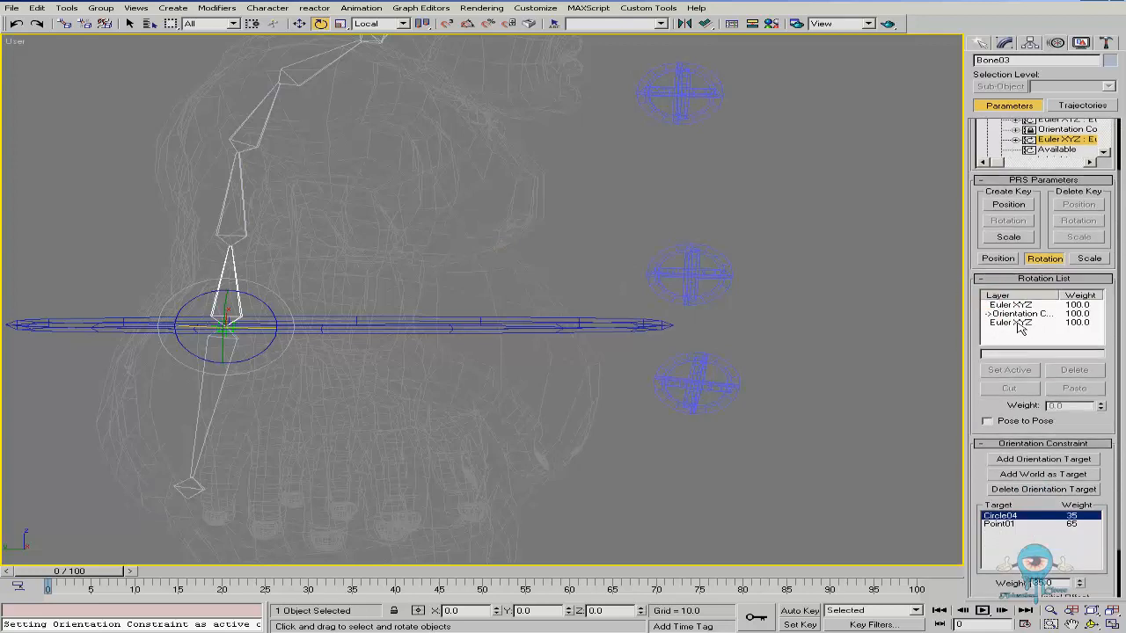
drag(975, 336, 977, 246)
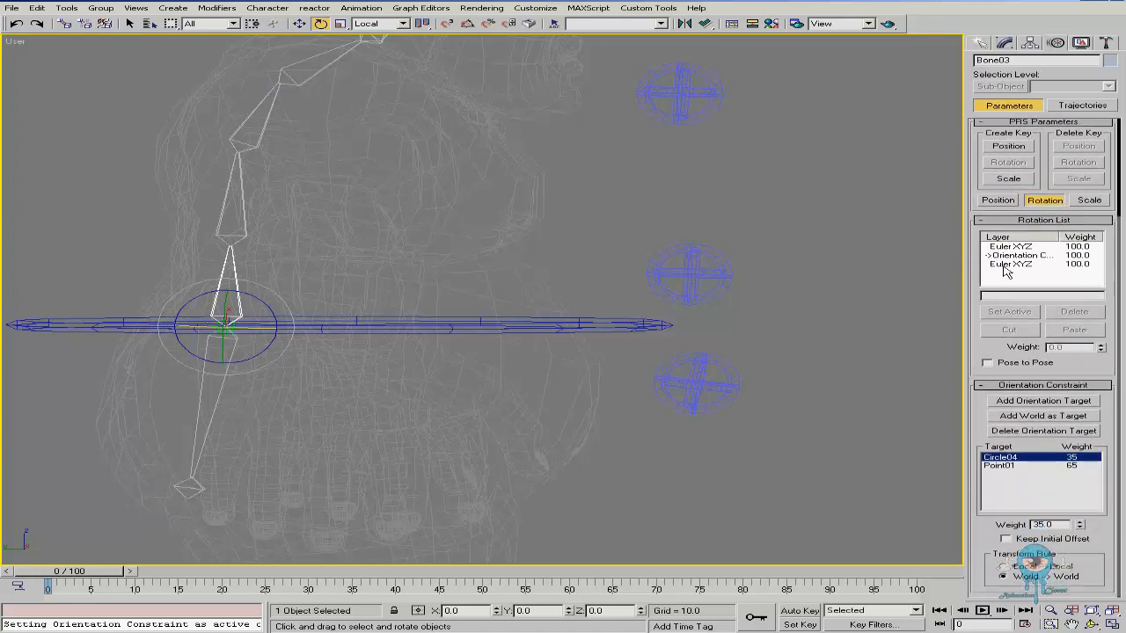
click(1009, 264)
click(1018, 297)
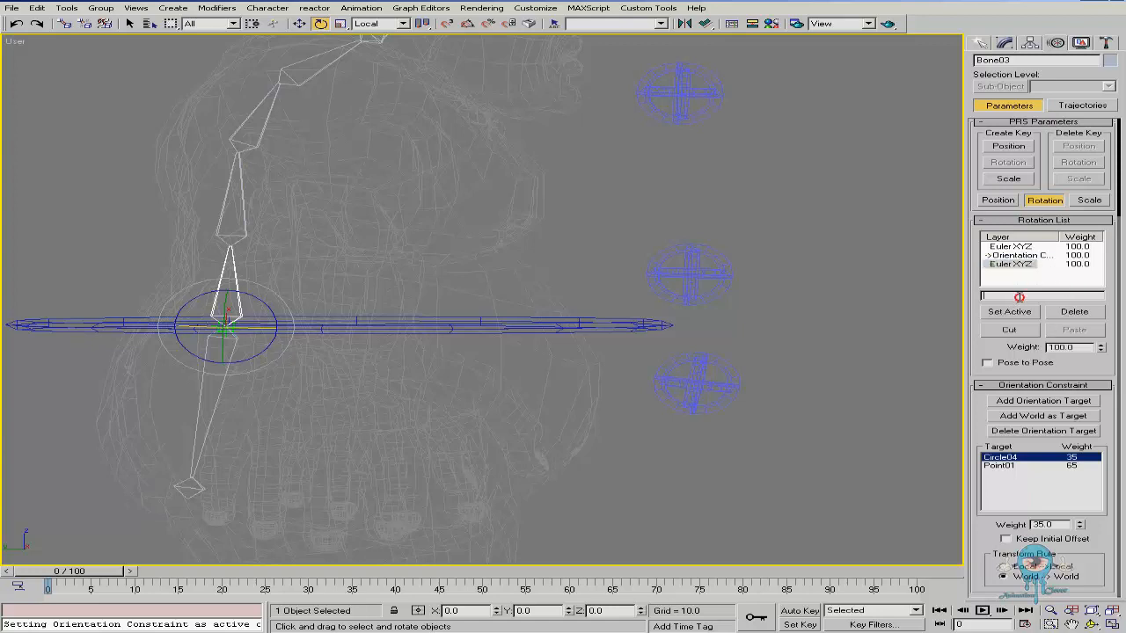
text(WireX)
key(Return)
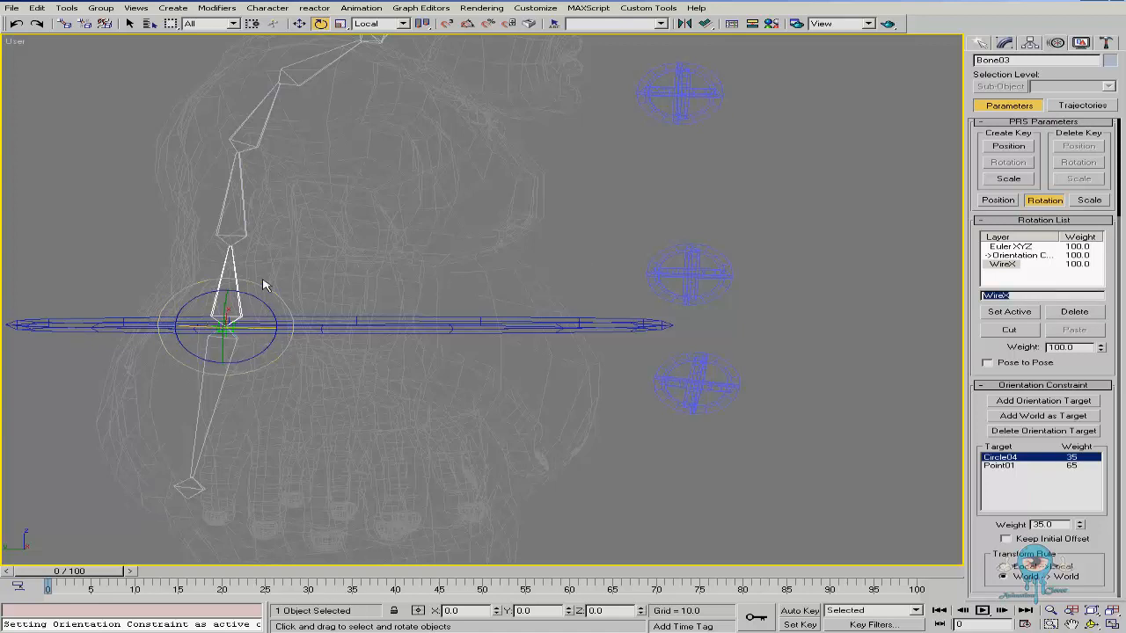
Start wiring Bone03's WireX X Rotation to the Zero Euler XYZ X Rotation of Circle03
middle_drag(289, 278, 299, 265)
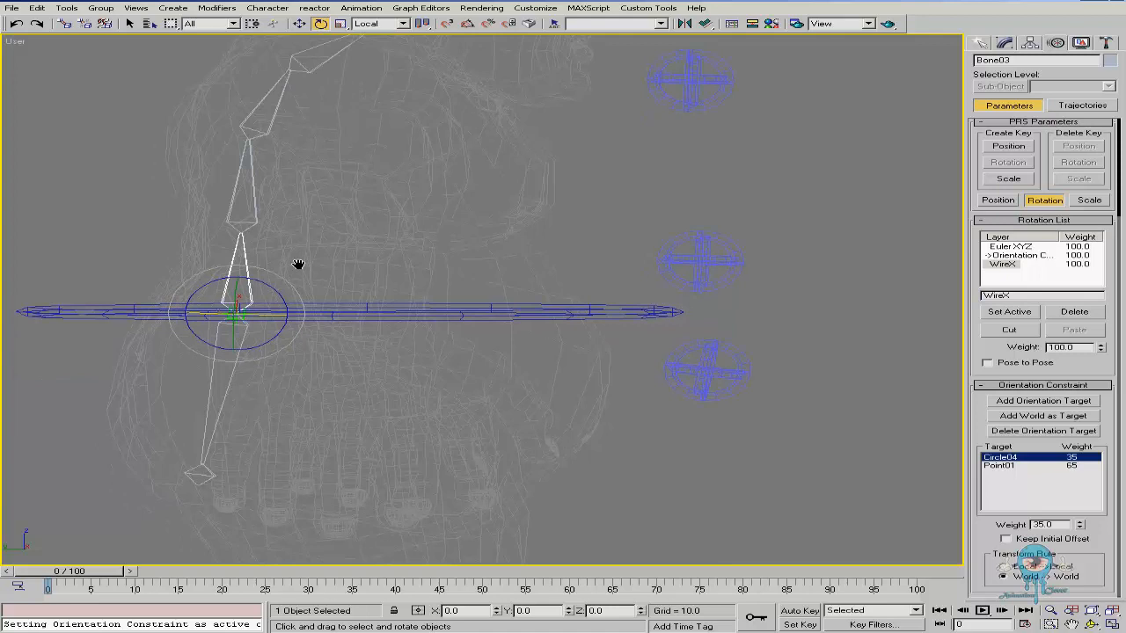
right_click(245, 273)
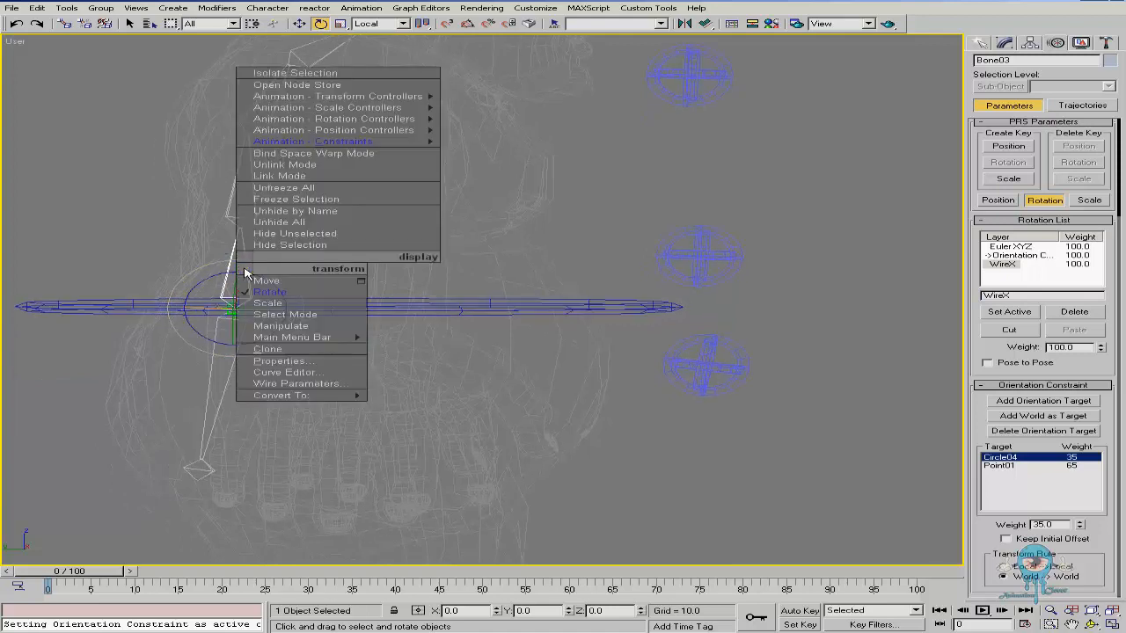
click(332, 385)
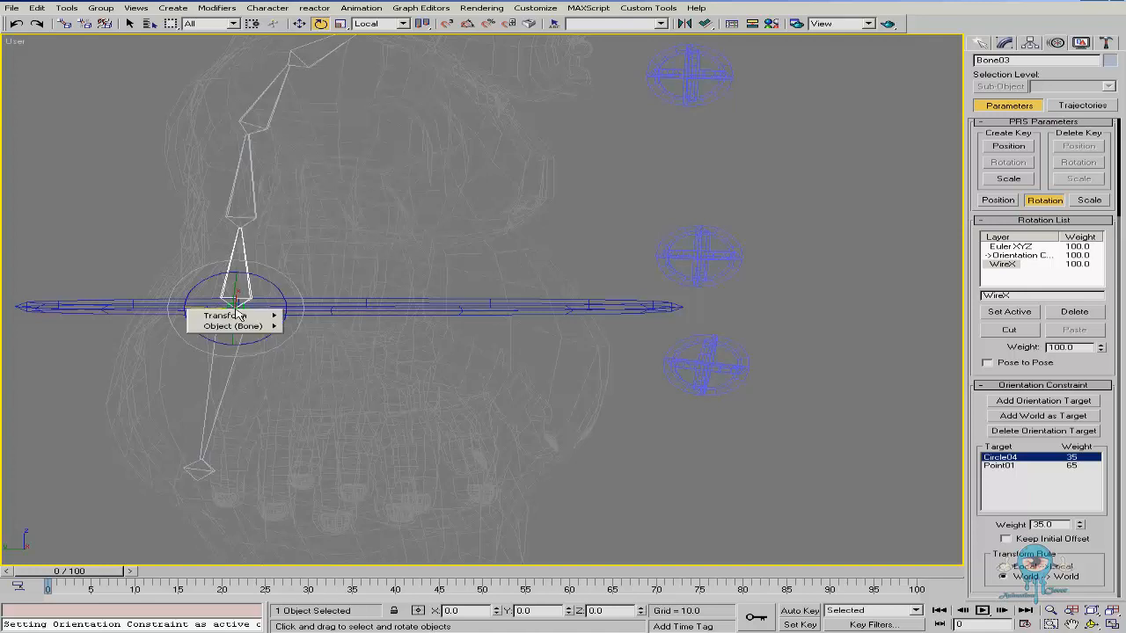
mouse_move(236, 315)
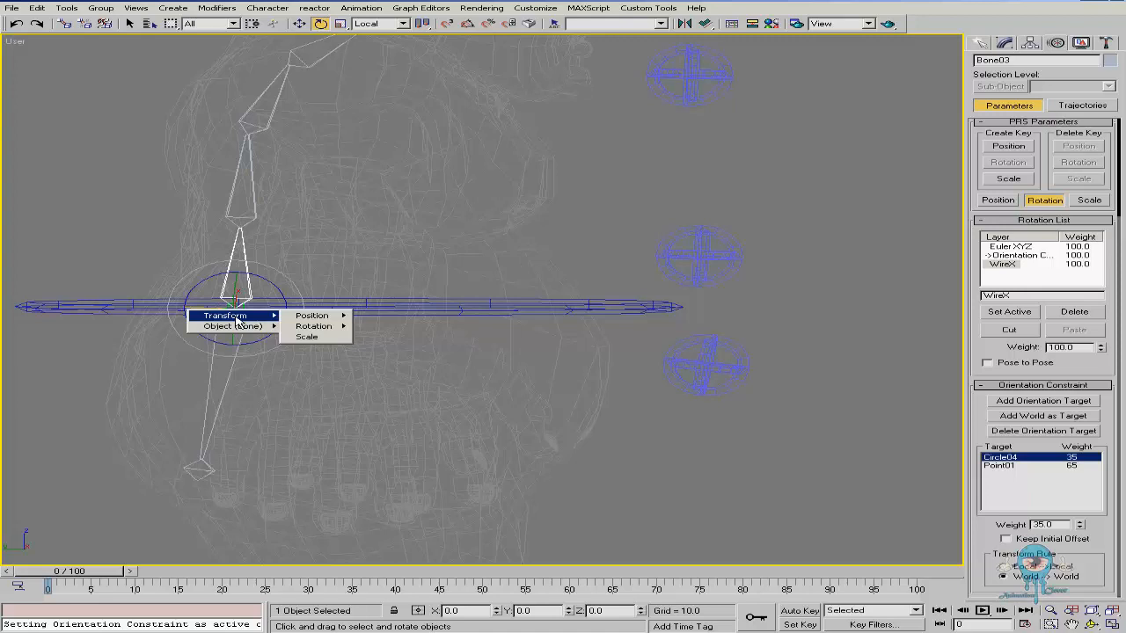
mouse_move(327, 328)
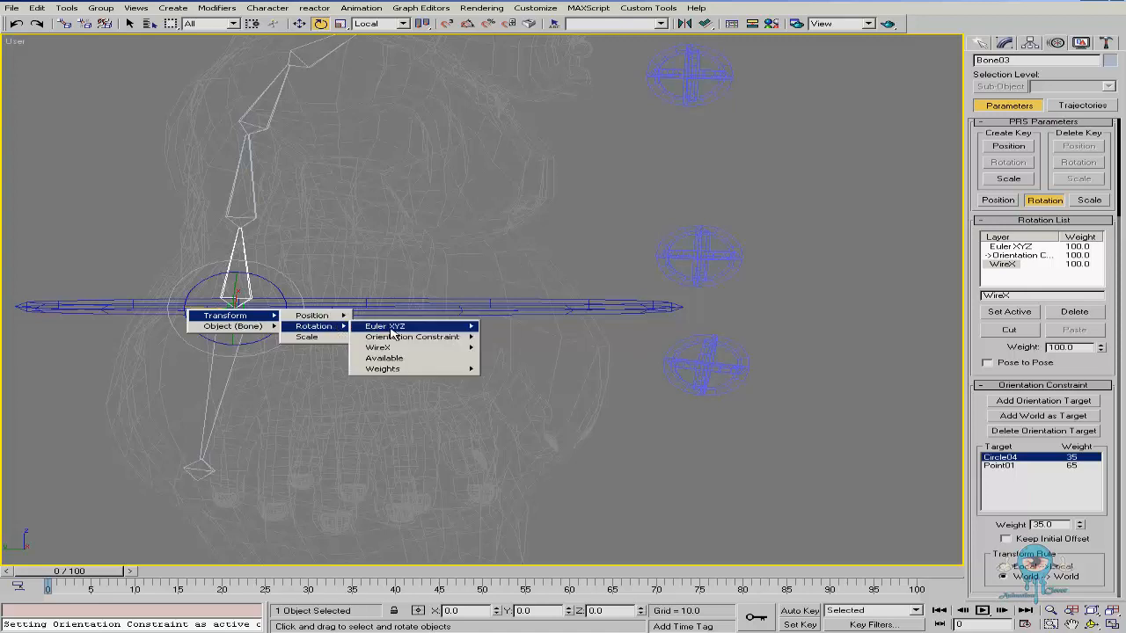
mouse_move(392, 329)
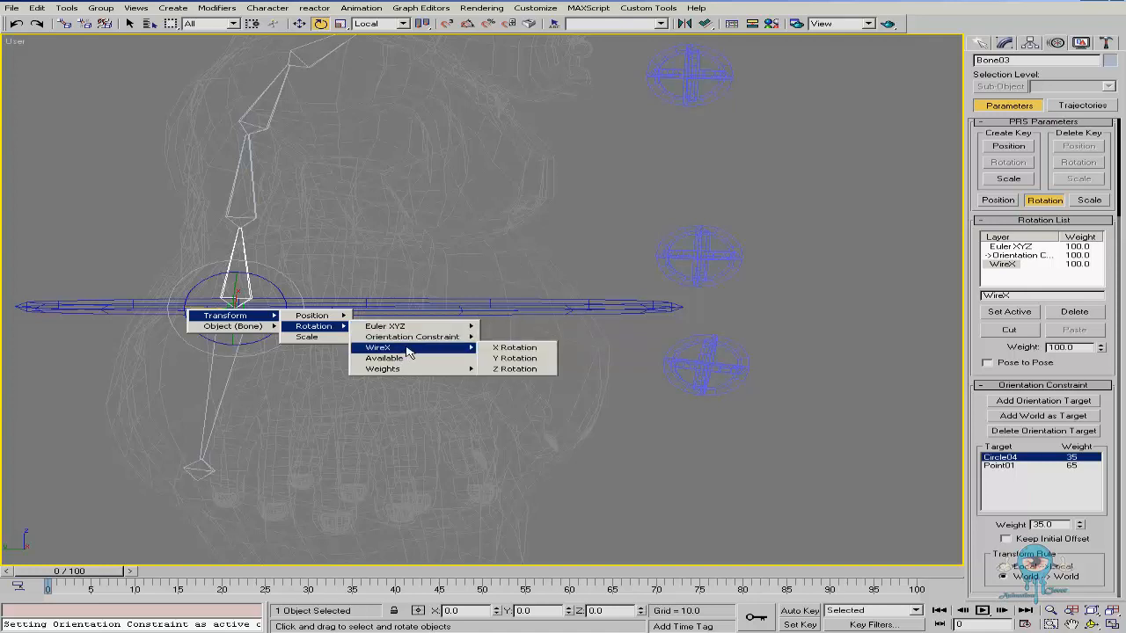
click(511, 351)
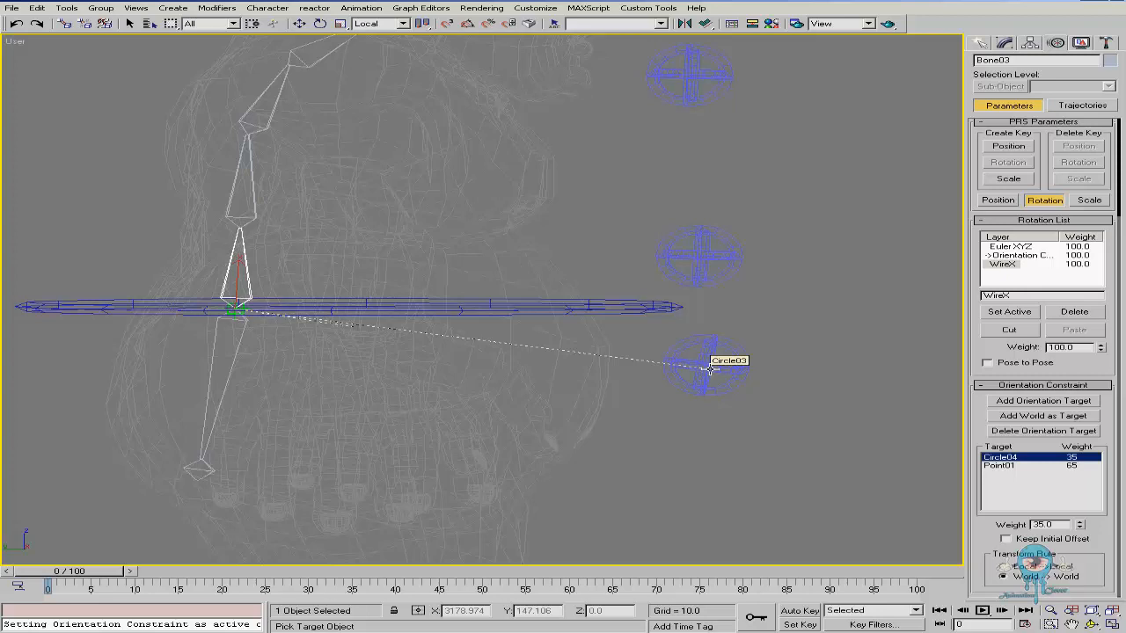
click(709, 368)
mouse_move(707, 376)
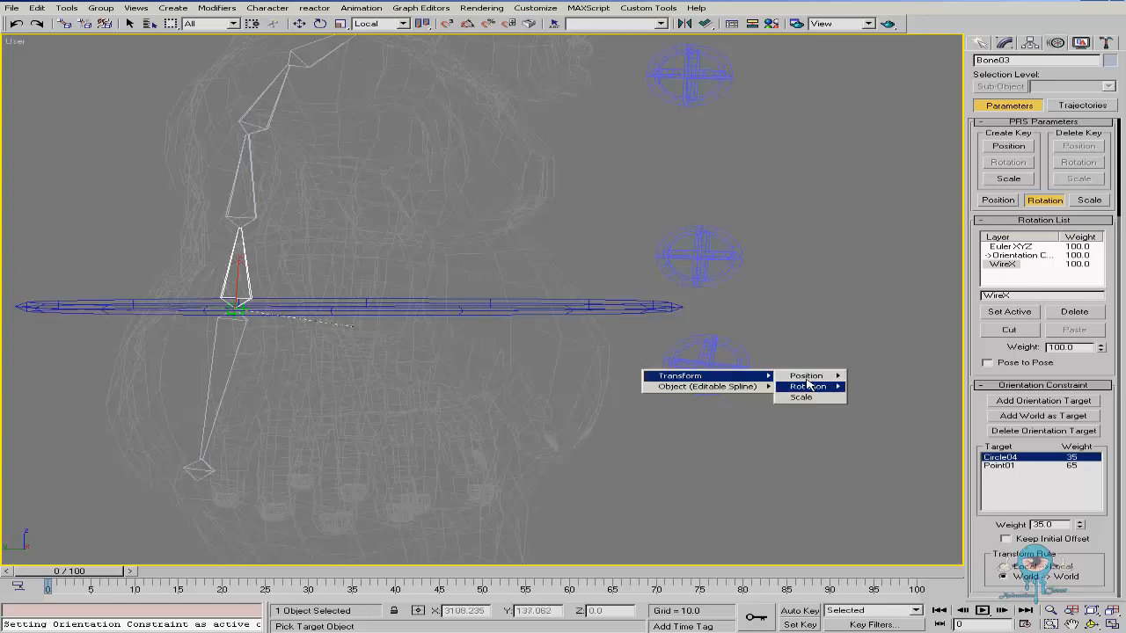
mouse_move(807, 386)
mouse_move(877, 390)
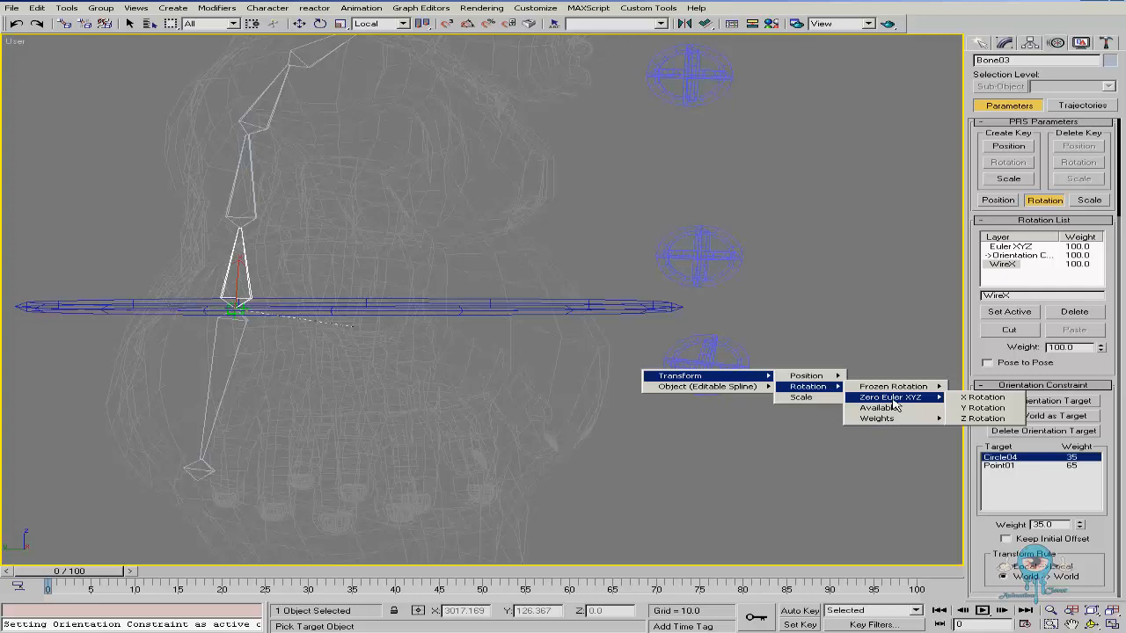
click(983, 399)
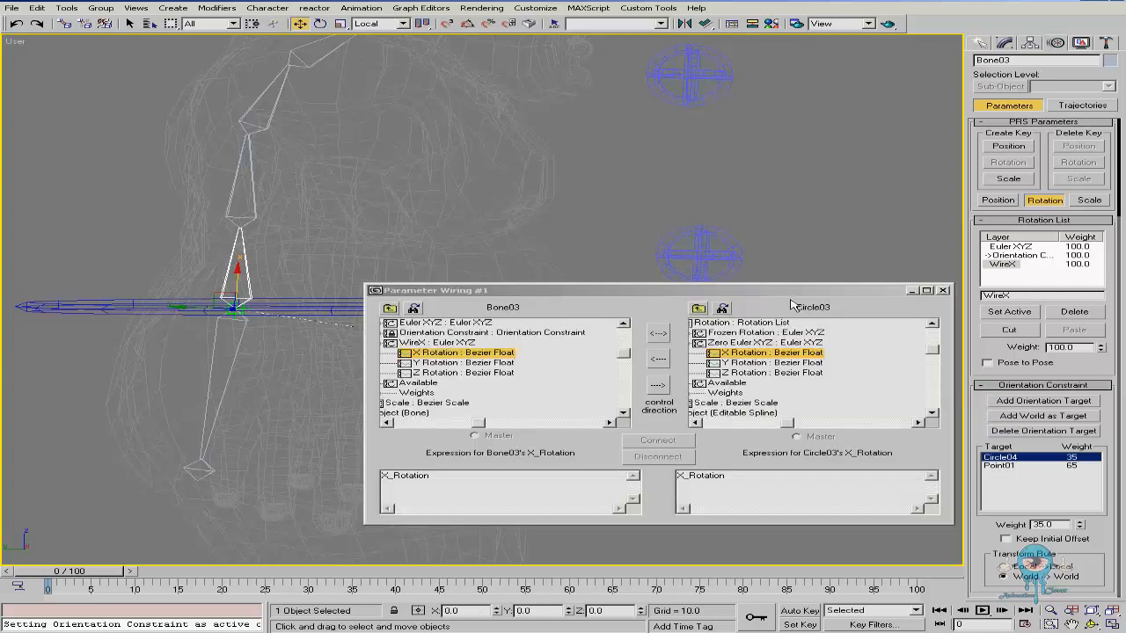
Connect the two X Rotation parameters one-way, so that Circle03 controls Bone03
drag(747, 234, 708, 61)
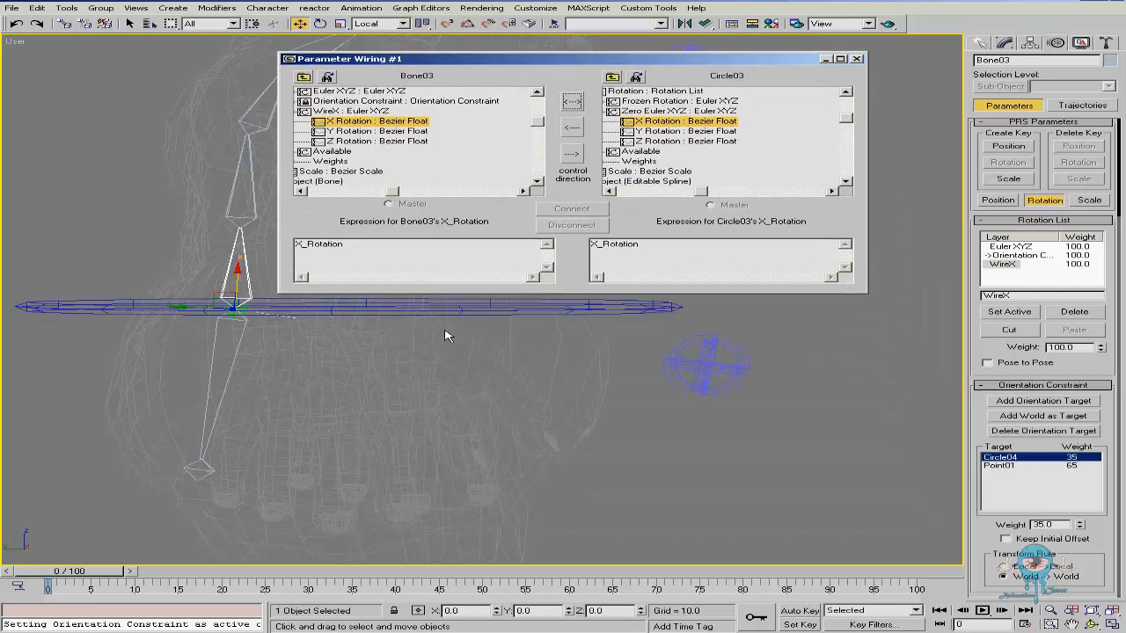
middle_drag(470, 358, 402, 409)
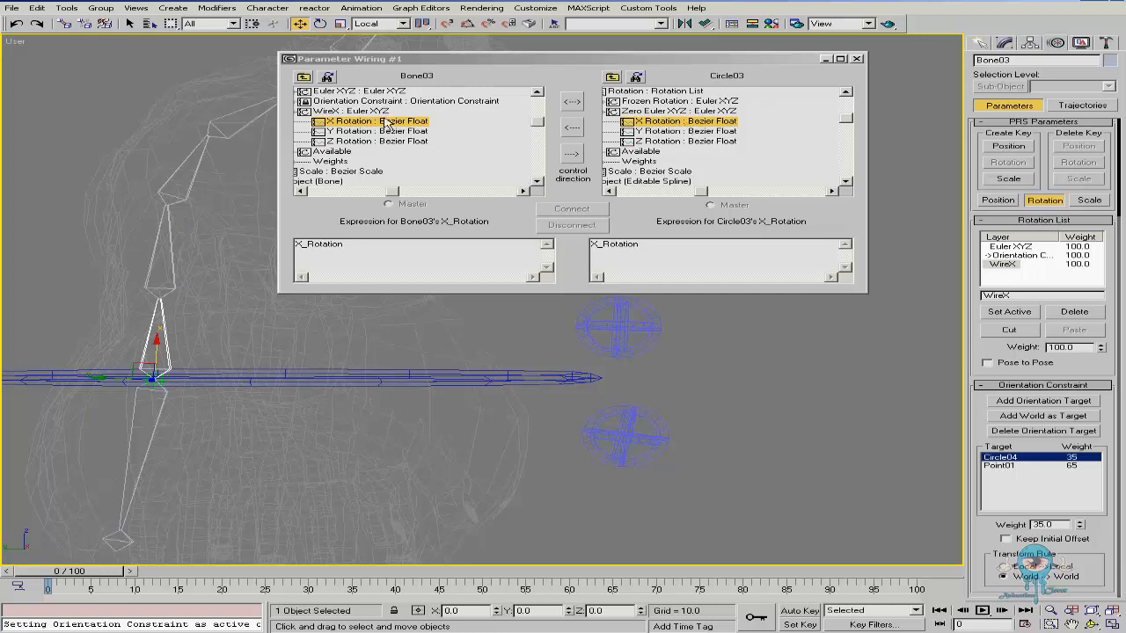
click(571, 128)
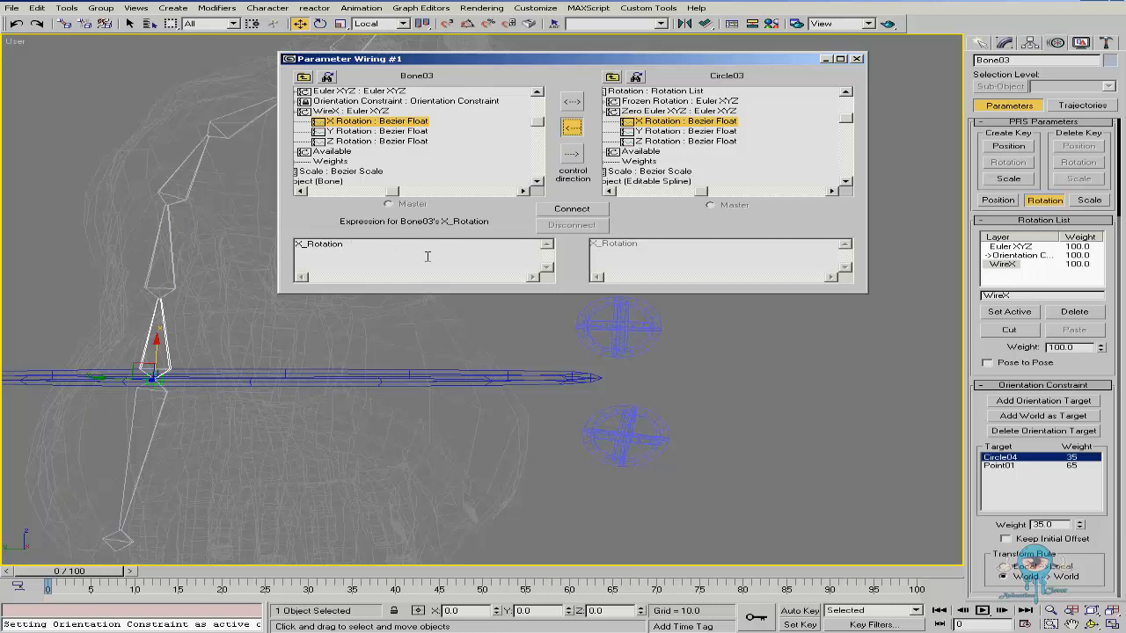
click(579, 214)
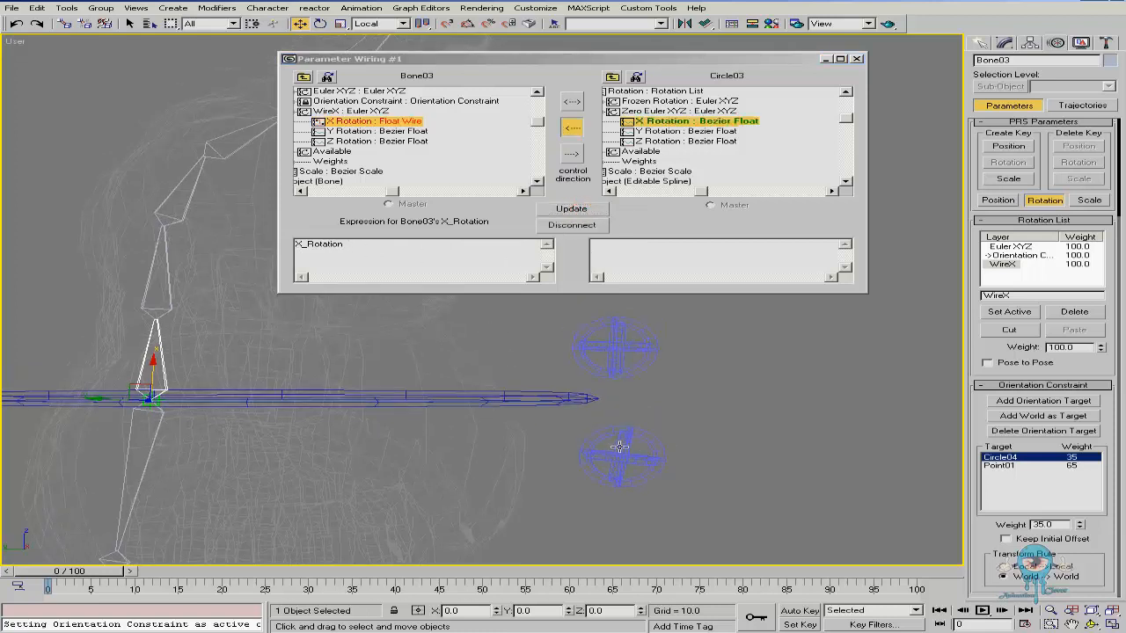
Test-rotate Circle03 to check the direction in which the wired Bone03 turns
click(621, 449)
right_click(676, 483)
click(696, 517)
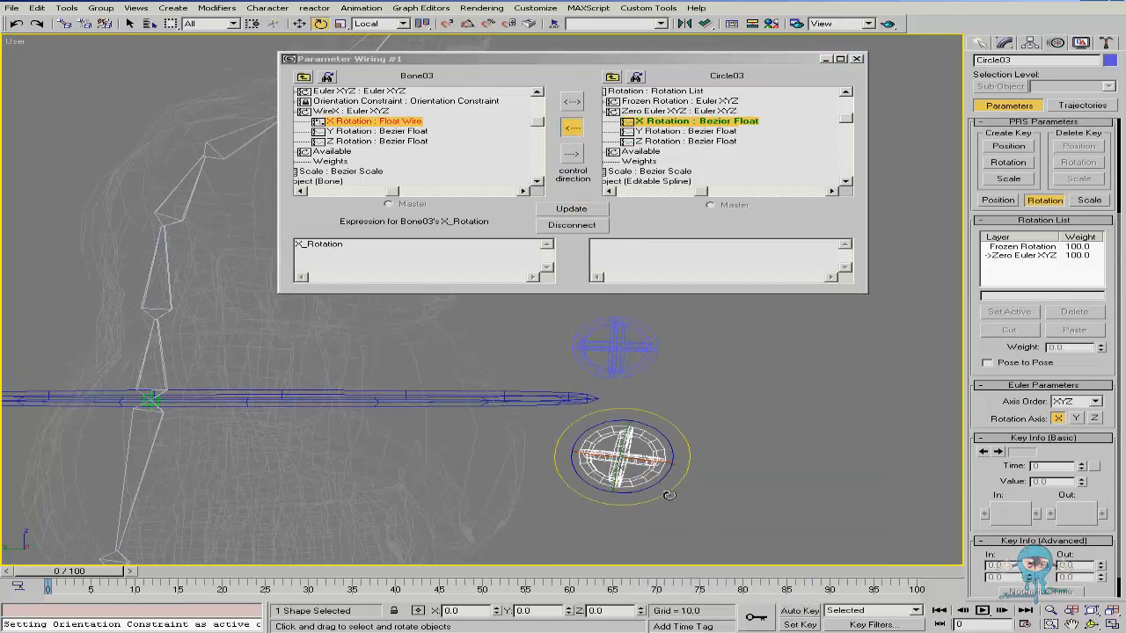
mouse_move(649, 461)
mouse_down()
mouse_move(630, 454)
mouse_move(694, 451)
mouse_move(574, 446)
mouse_move(646, 450)
mouse_up()
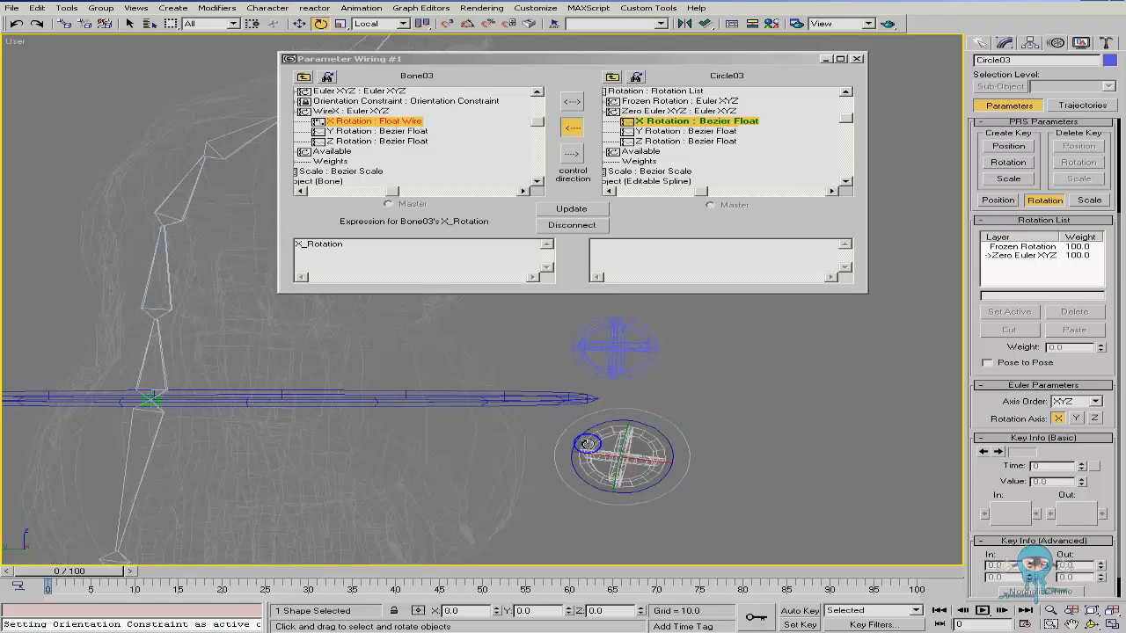
Change the expression for Bone03's X rotation to -X_Rotation, update the wire, and test-rotate Circle03
click(299, 246)
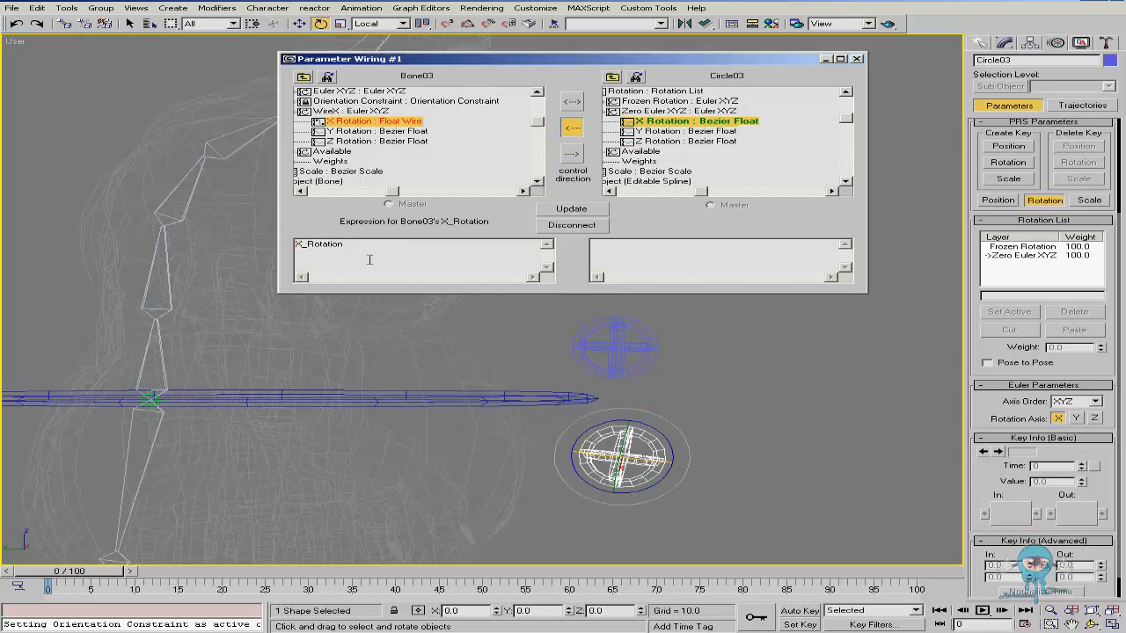
click(571, 210)
mouse_move(649, 459)
mouse_down()
mouse_move(719, 473)
mouse_move(671, 459)
mouse_up()
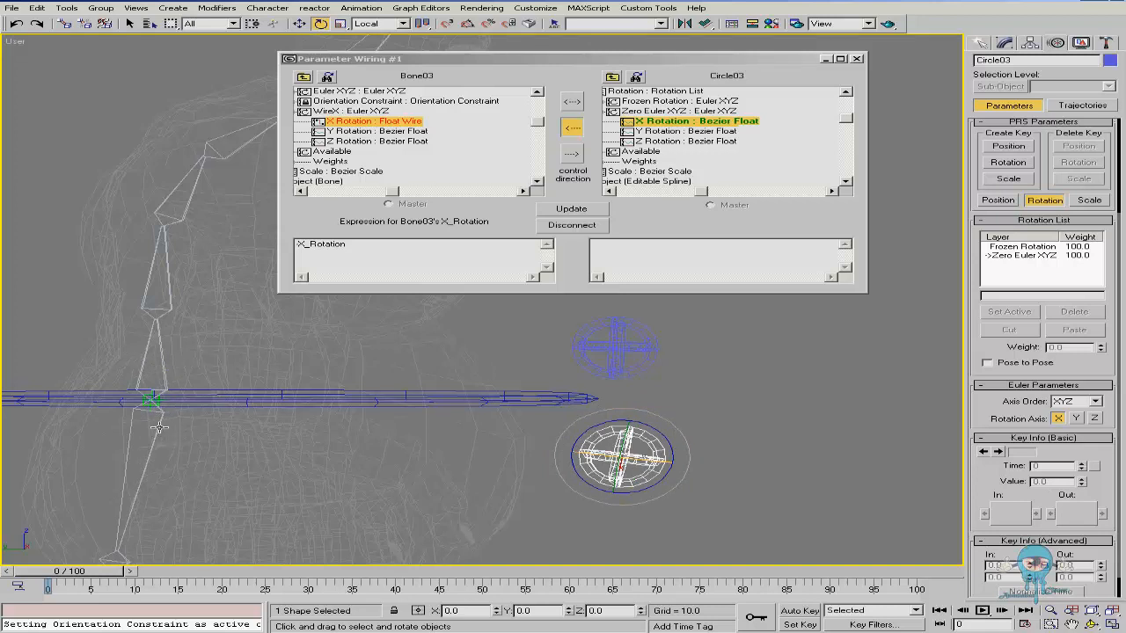
Set Bone03's wiring expression to -X_Rotation*.5, update it, test-rotate Circle03, and close the parameter wiring
click(389, 246)
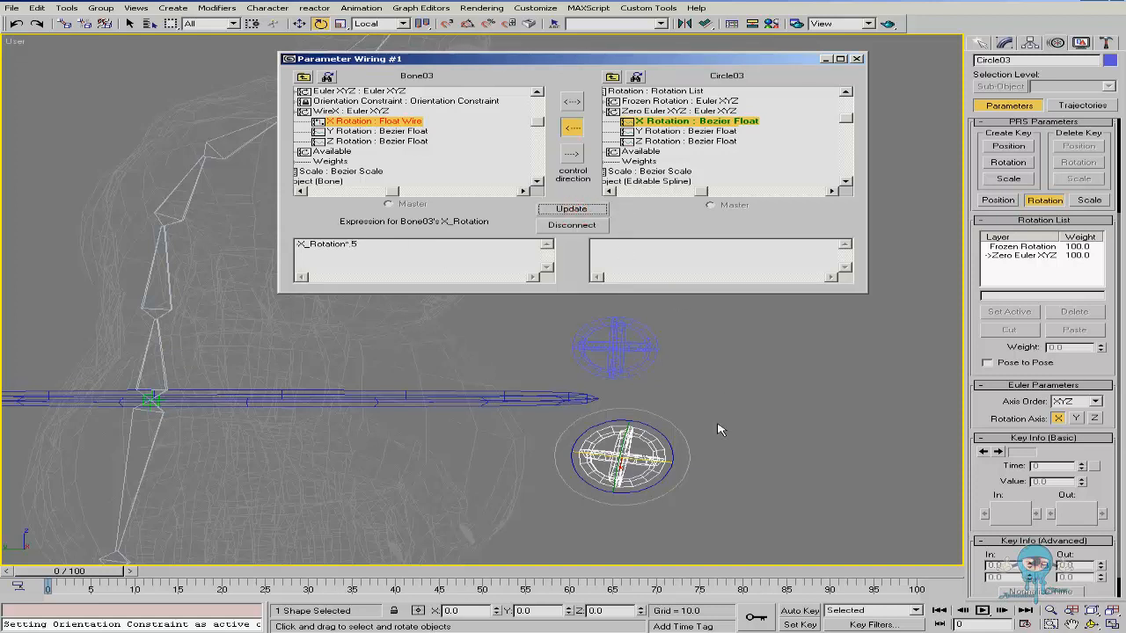
drag(651, 462, 754, 492)
right_click(753, 492)
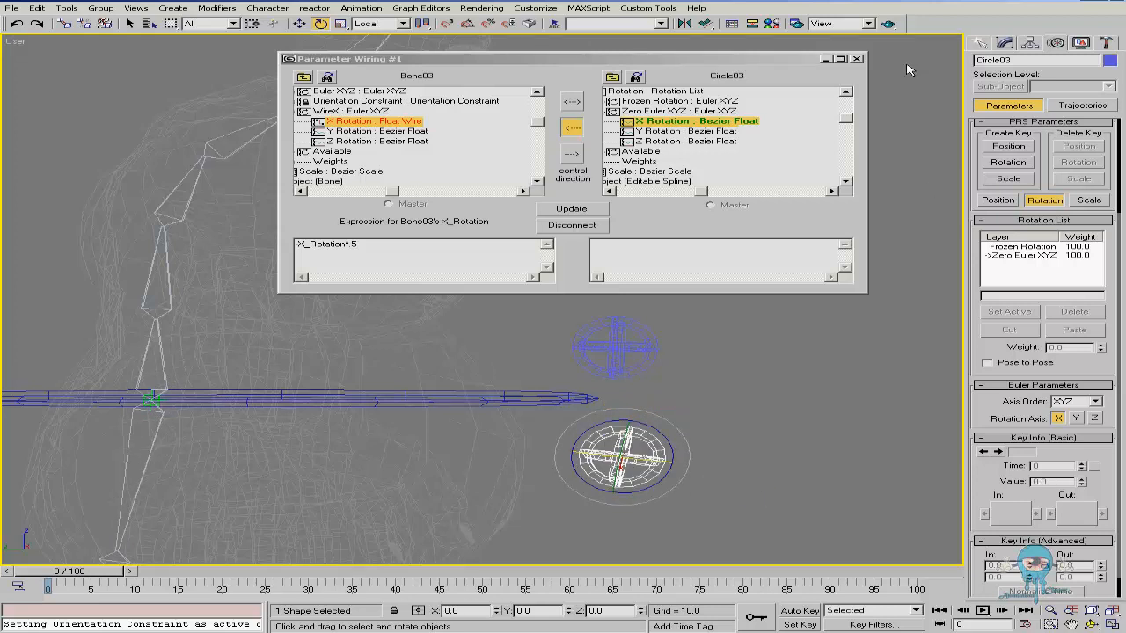
click(858, 58)
Test-rotate Circle03 about different axes from an angled view of the whole torso, cancelling the rotations
scroll(550, 244, down, 3)
mouse_move(530, 269)
middle_down()
mouse_move(454, 291)
mouse_move(455, 319)
mouse_move(499, 312)
mouse_move(477, 311)
middle_up()
drag(572, 424, 515, 410)
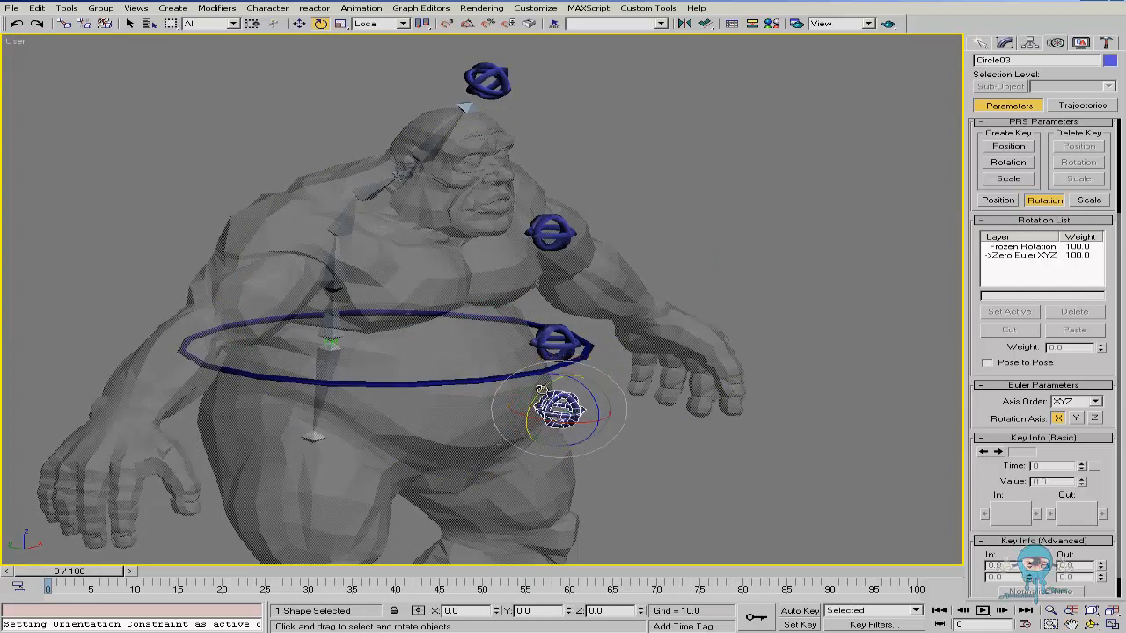
drag(541, 391, 591, 379)
right_click(539, 399)
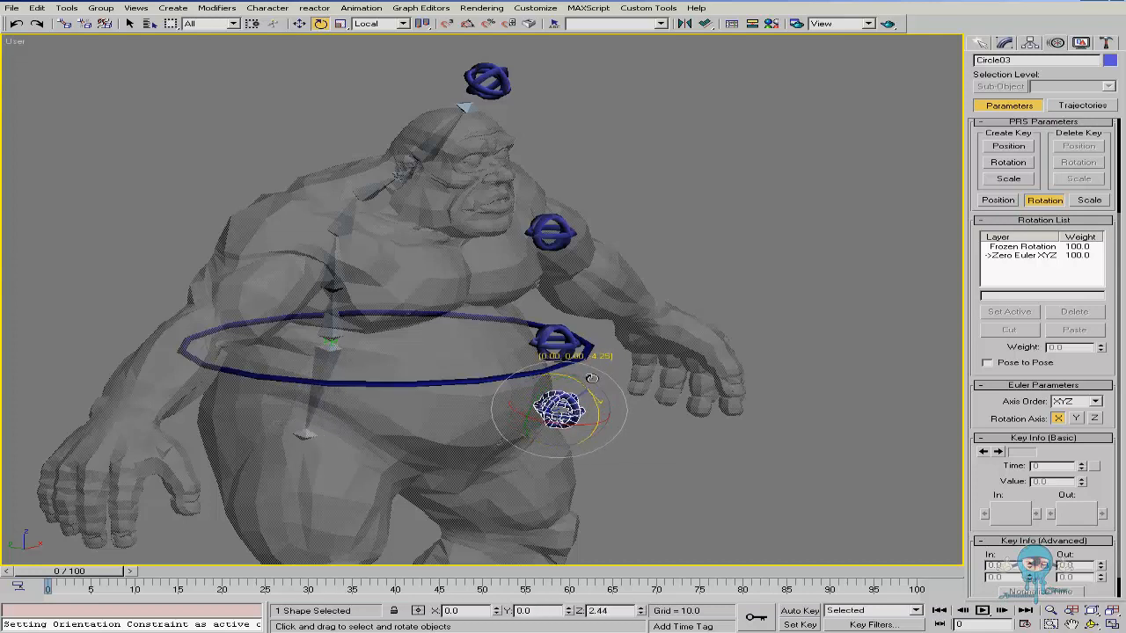
Test-rotate Circle04 and Circle05 to check how the spine bones bend, cancelling the rotations
click(546, 344)
drag(538, 325, 563, 325)
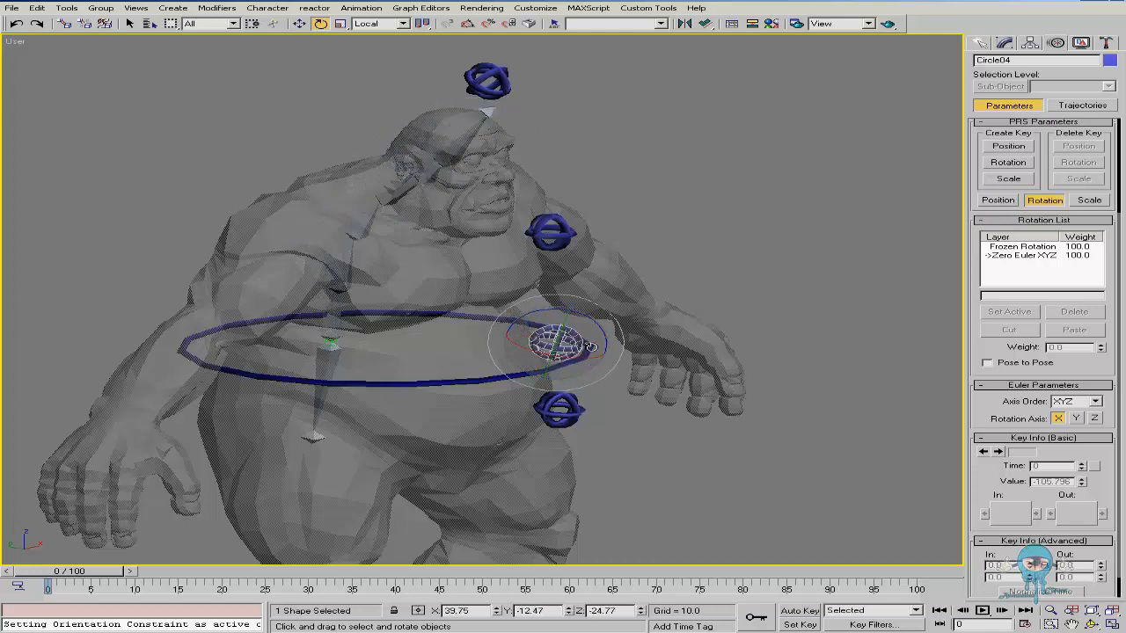
click(565, 235)
mouse_move(563, 232)
mouse_down()
mouse_move(555, 220)
mouse_move(537, 244)
mouse_move(556, 220)
mouse_up()
right_click(556, 220)
Test-rotate Circle06 and Circle05 from a slightly turned view to check the head and upper spine bones' response
click(506, 87)
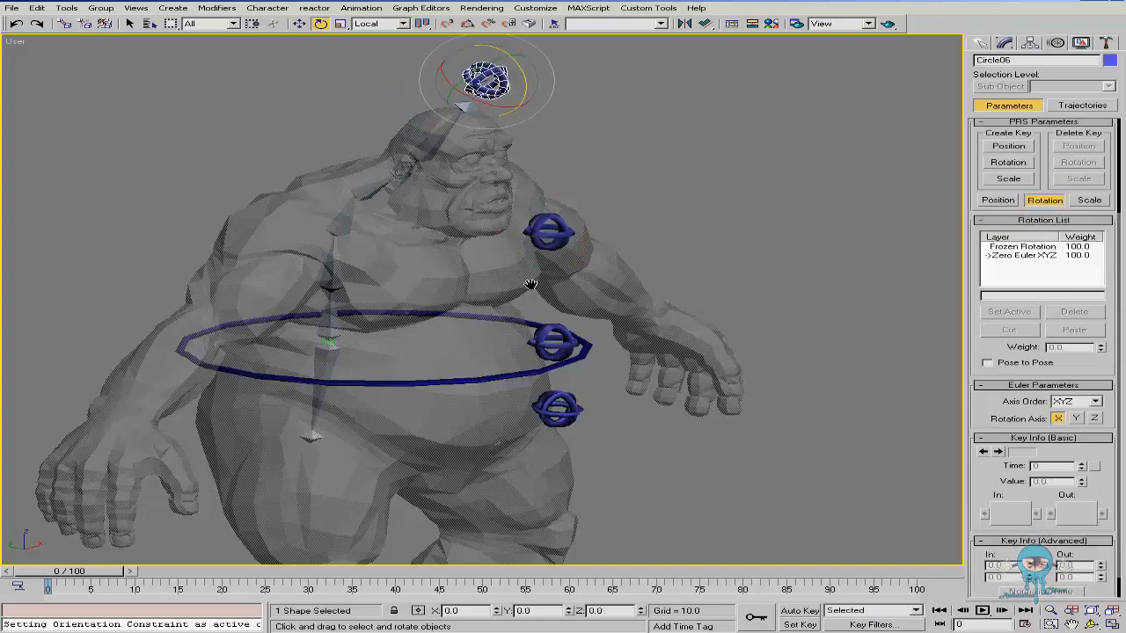
middle_drag(530, 284, 560, 269)
key(ctrl+r)
drag(507, 252, 502, 212)
right_click(503, 211)
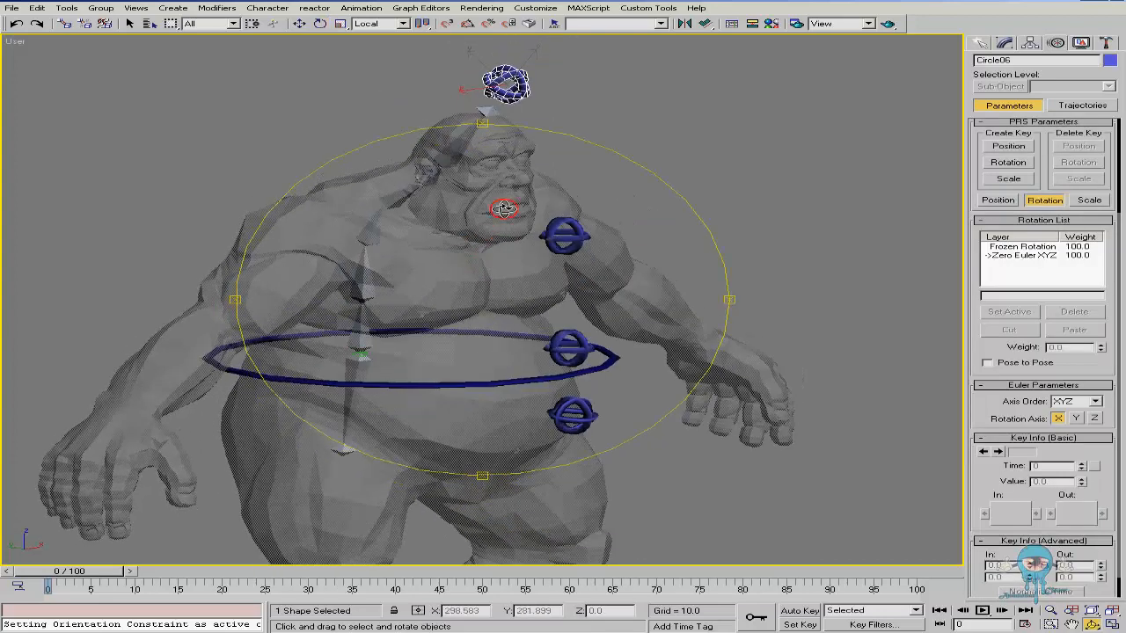
drag(497, 68, 475, 66)
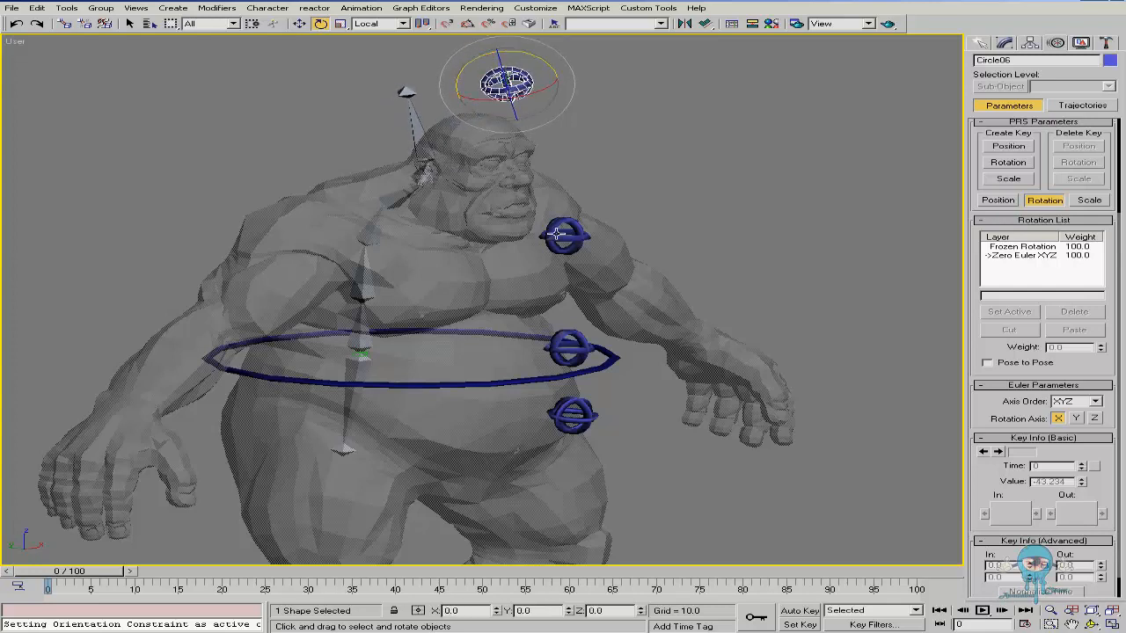
click(554, 236)
drag(573, 231, 549, 231)
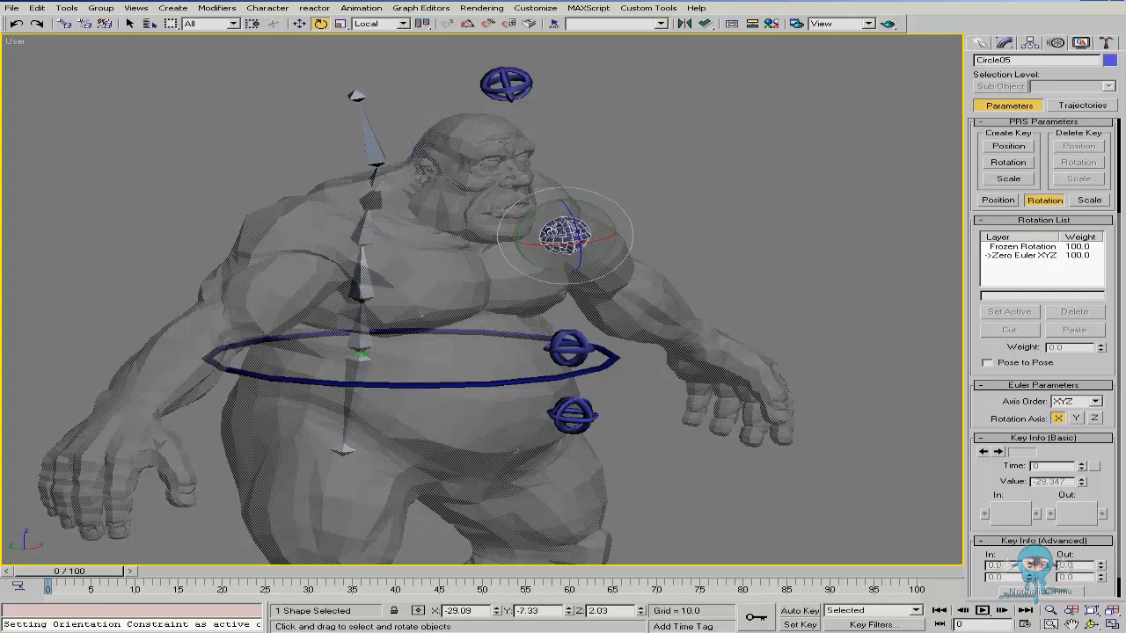